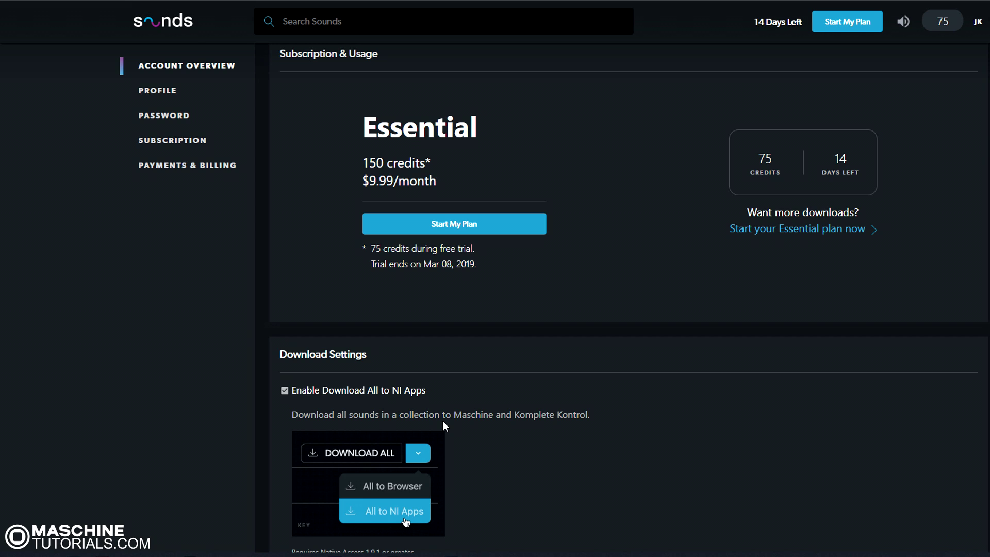
Step: Go from Account Overview back to the Sounds.com home page using the sounds logo
click(165, 30)
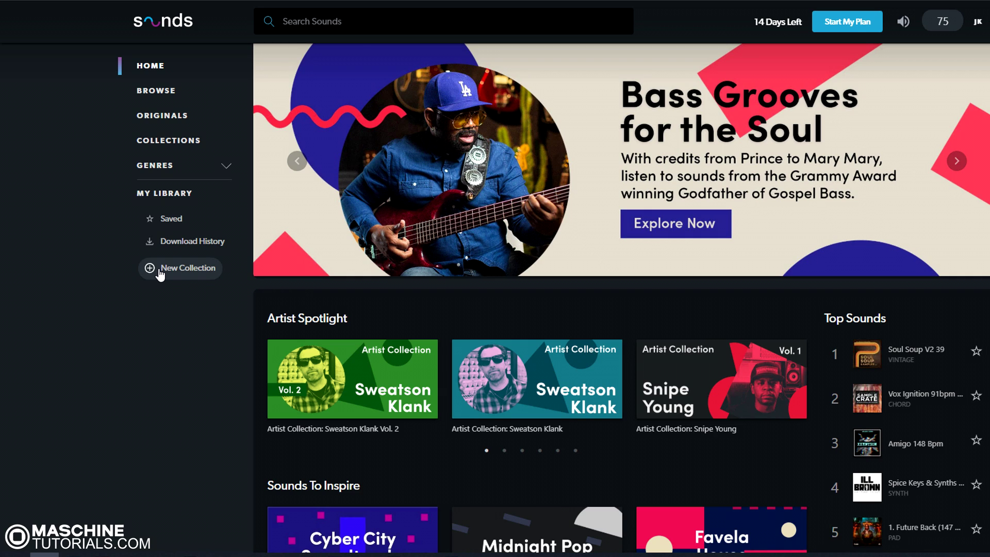
Step: Create a new collection named MSXII
click(161, 275)
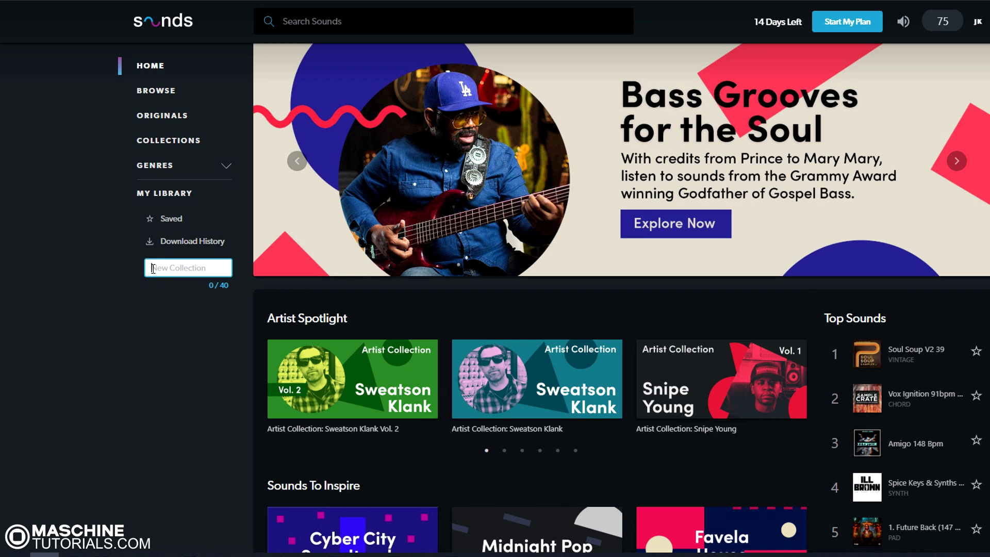
text(MS)
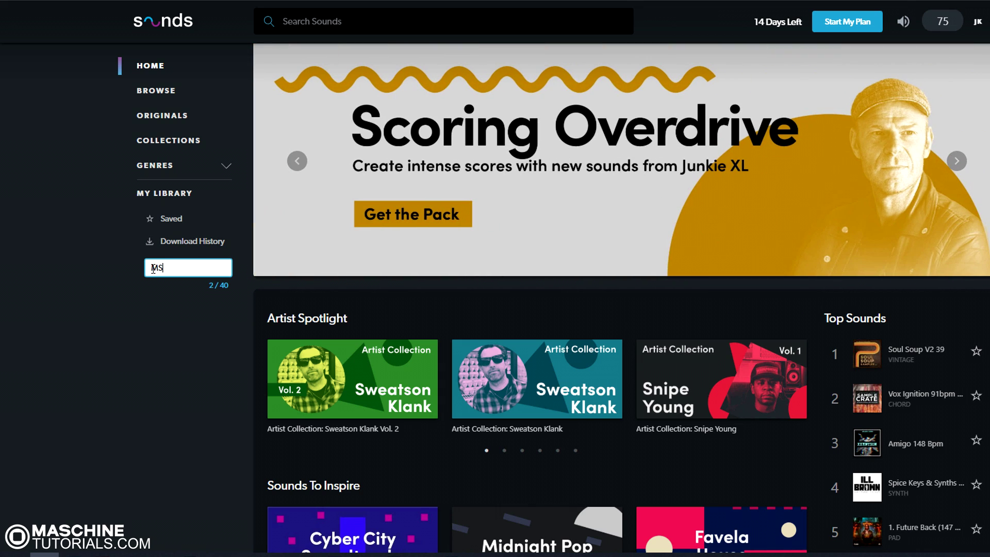
text(XII)
key(Return)
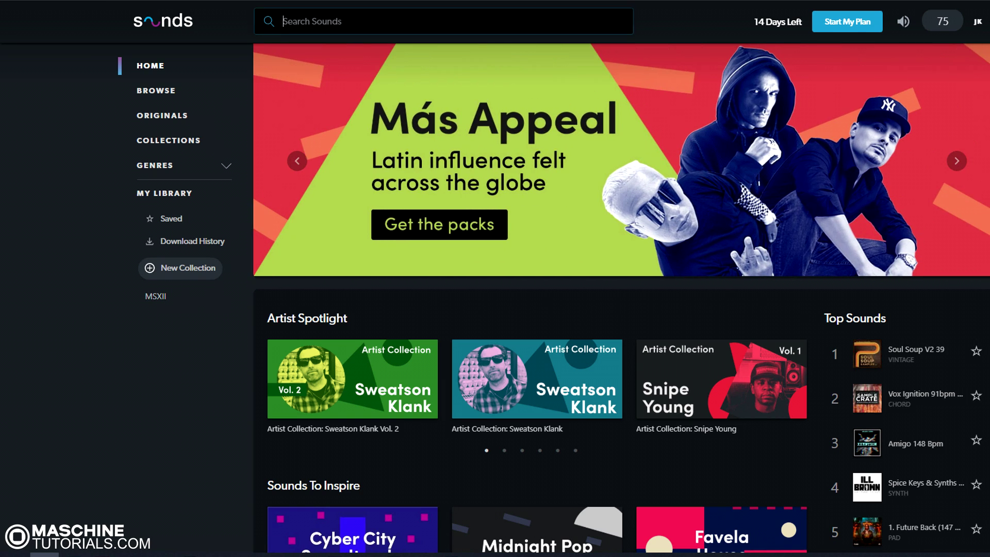
Step: Search for 'msx' and open the Vibe Loops One release from the Releases carousel in a new tab
click(309, 21)
text(msx)
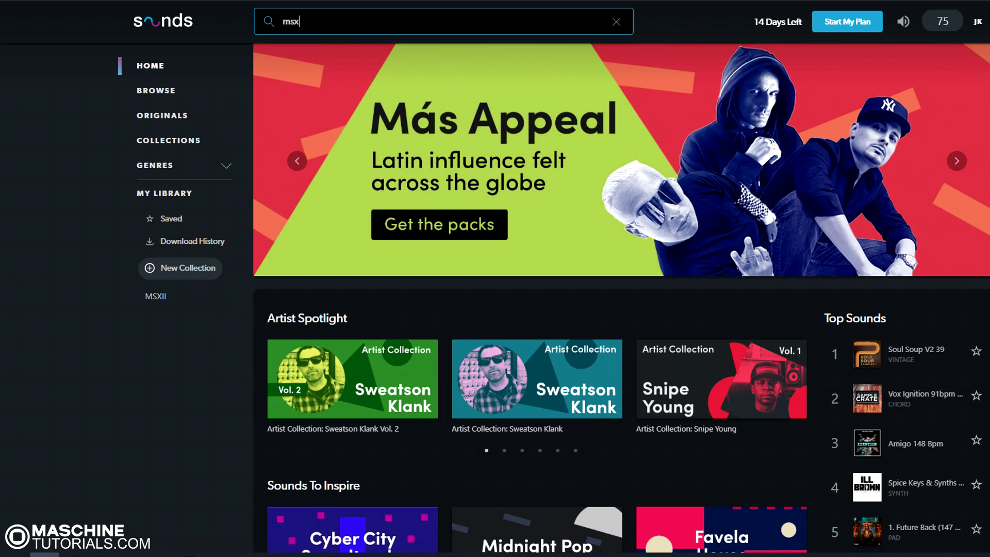
key(Return)
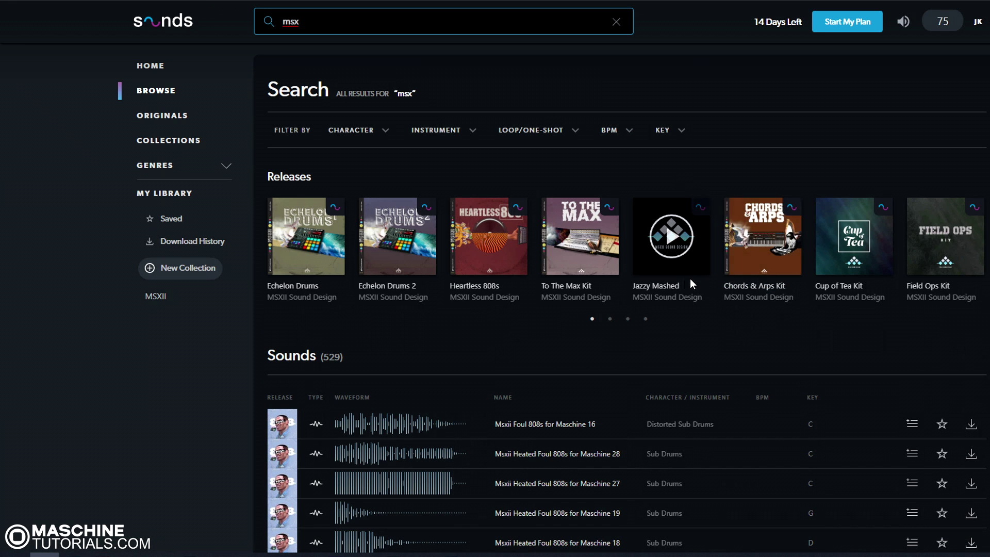
click(613, 321)
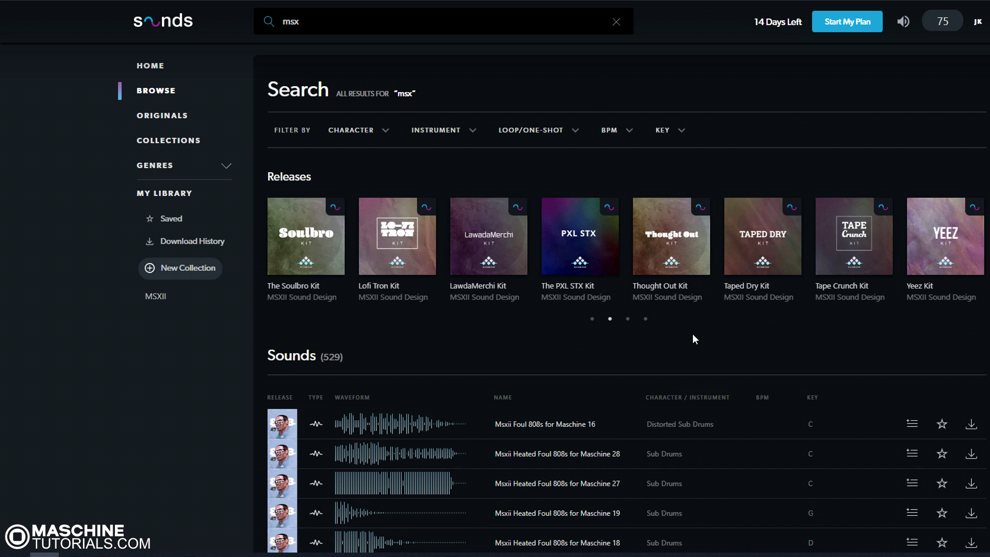
click(627, 320)
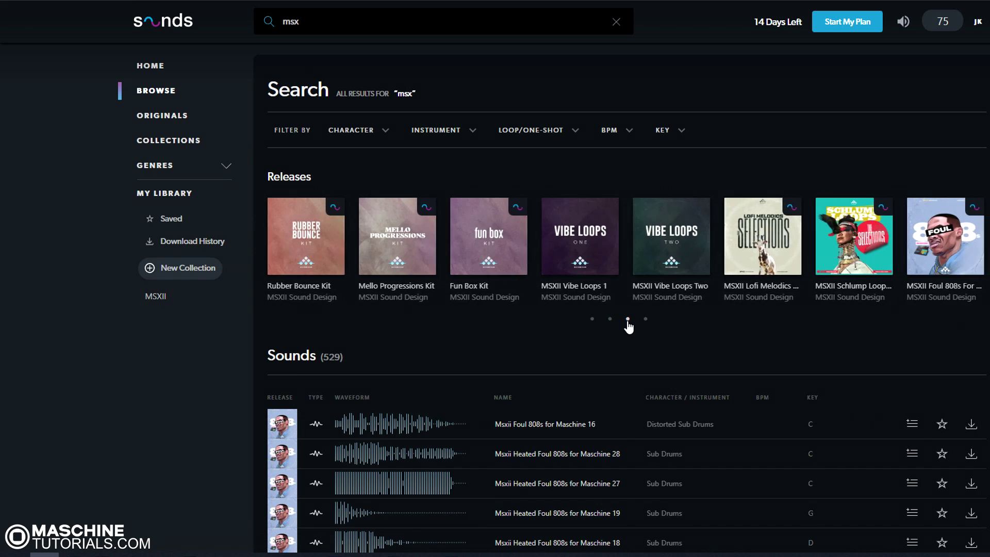
right_click(578, 255)
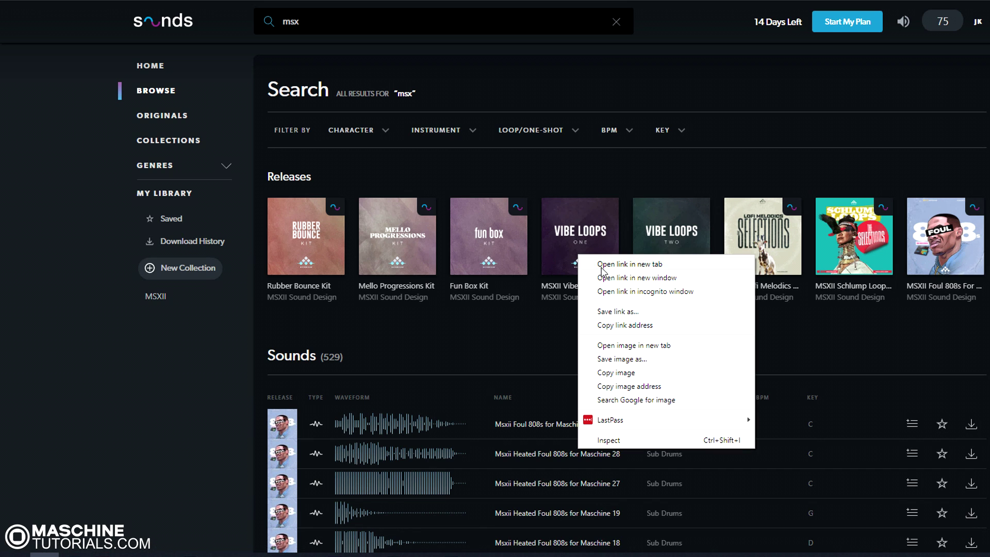
click(604, 265)
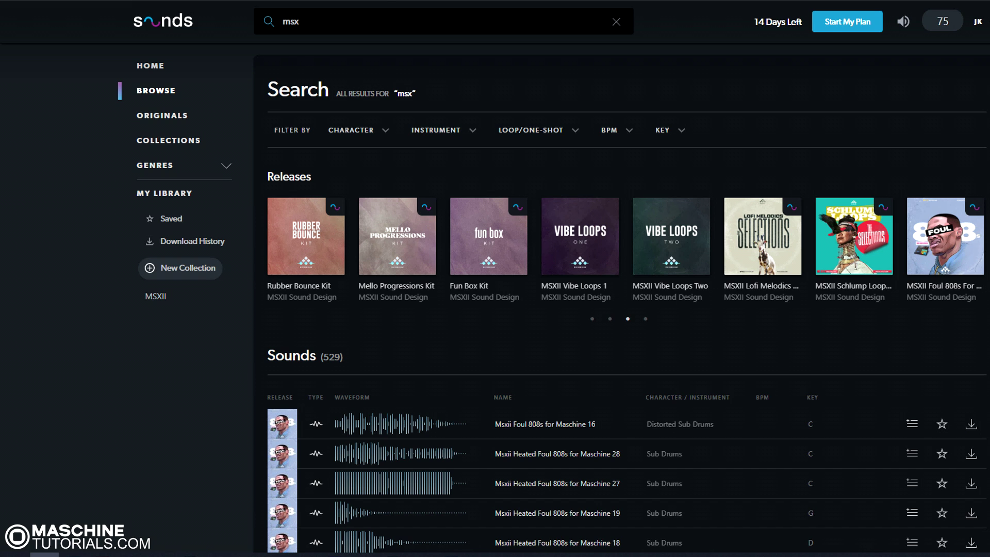
click(365, 1)
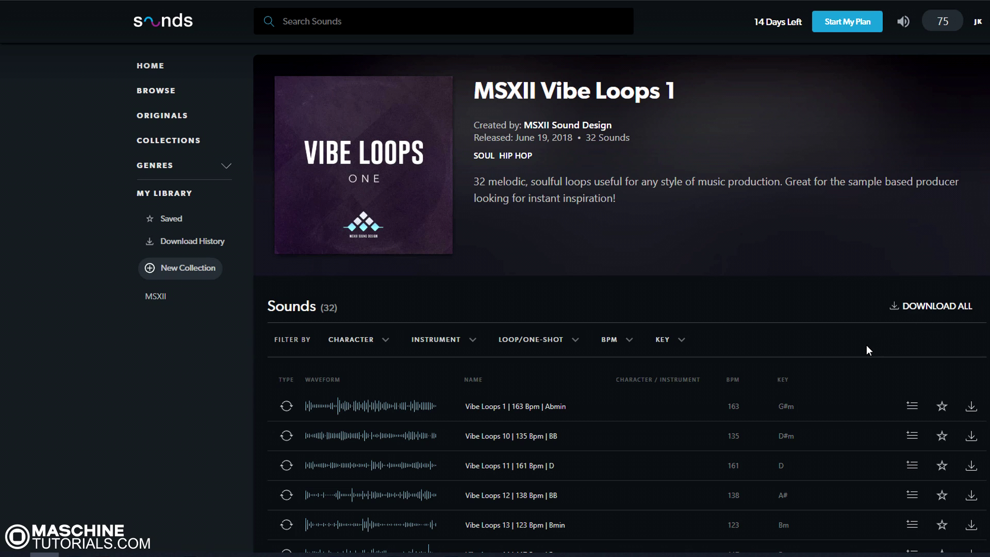
Step: Add Vibe Loops 1, 10 and 11 to the MSXII collection
scroll(867, 349, down, 2)
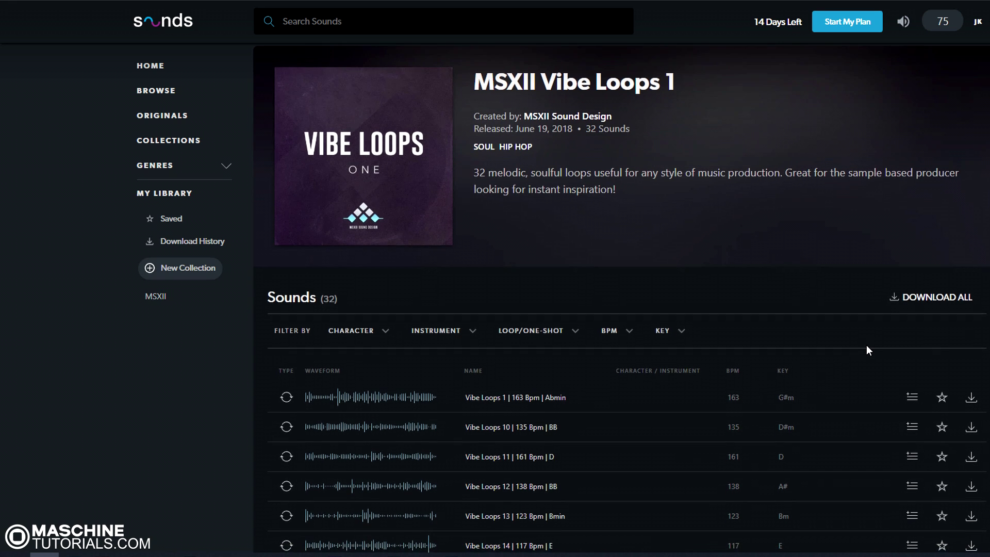
scroll(867, 345, down, 1)
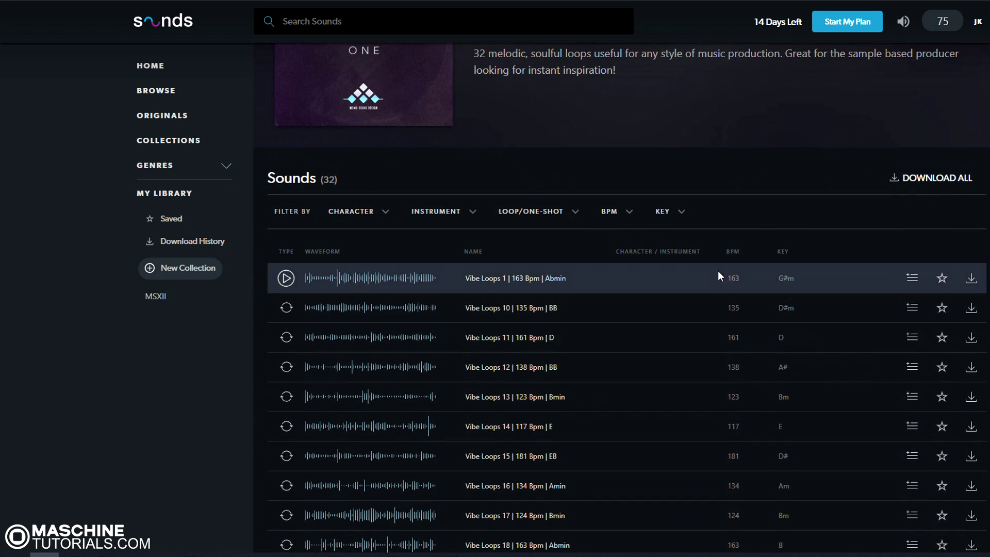
scroll(813, 273, up, 3)
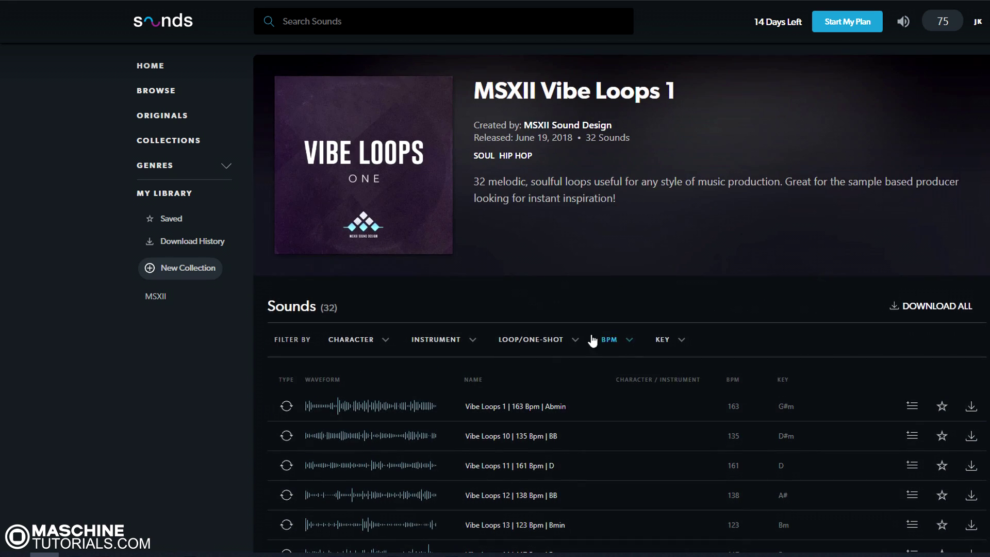
scroll(753, 329, down, 2)
scroll(758, 358, down, 2)
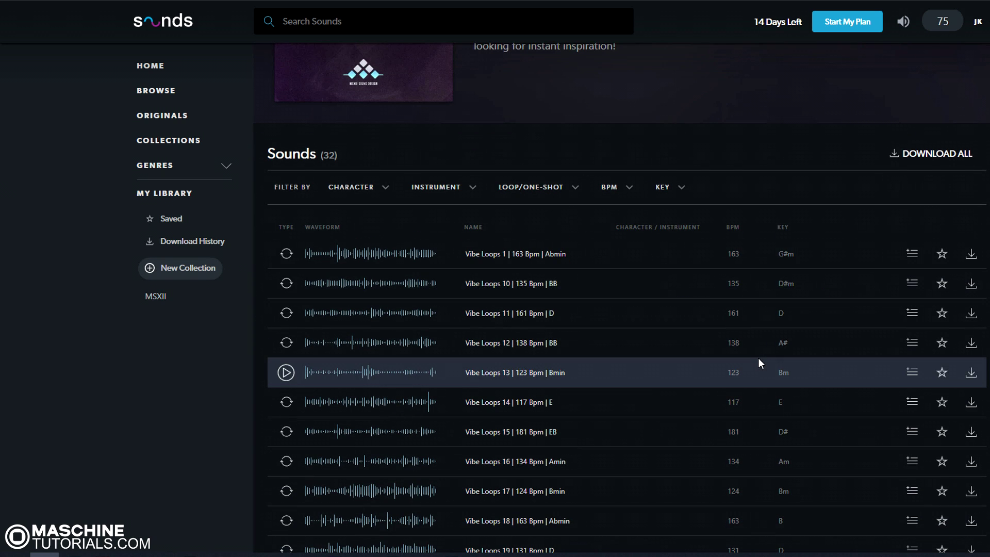
click(914, 256)
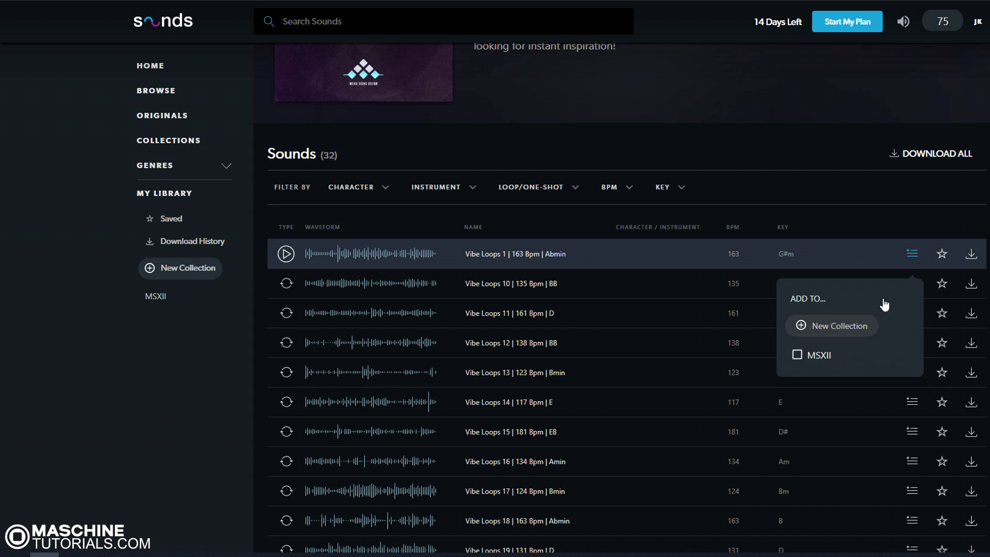
click(797, 355)
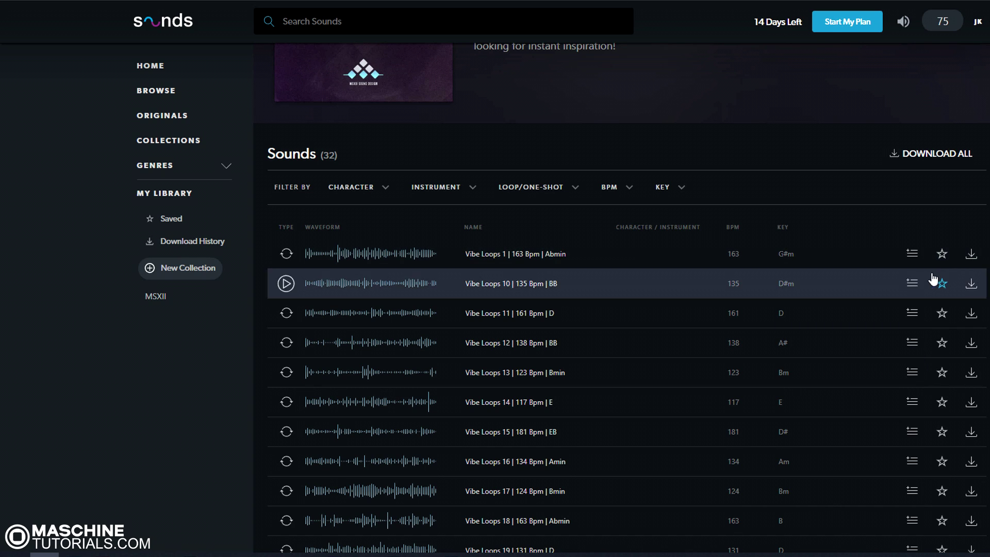
click(913, 285)
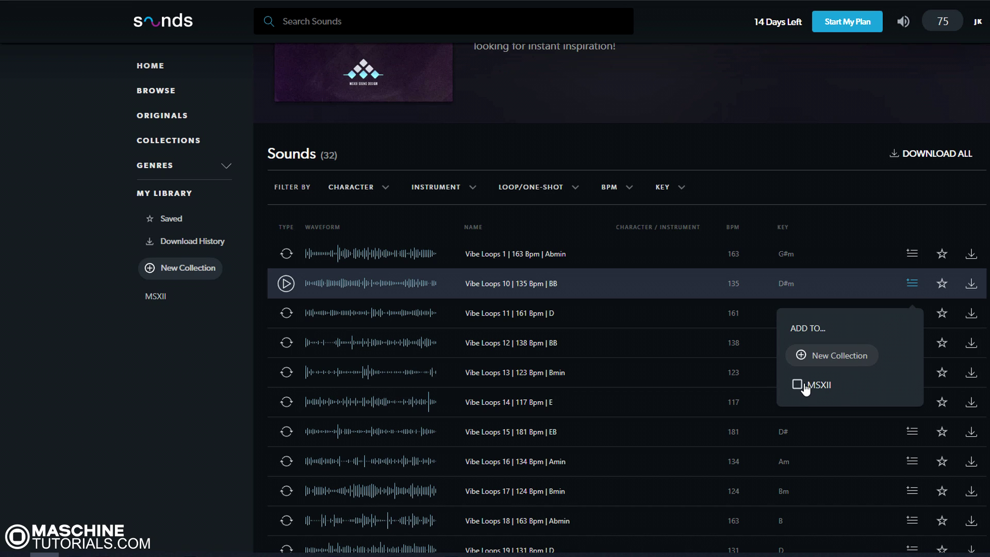
click(797, 384)
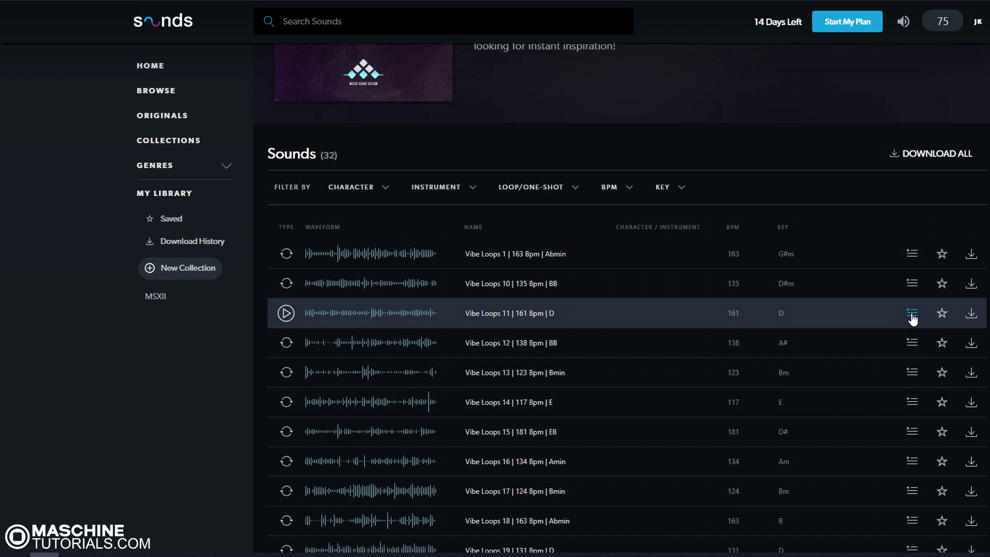
click(913, 318)
click(797, 414)
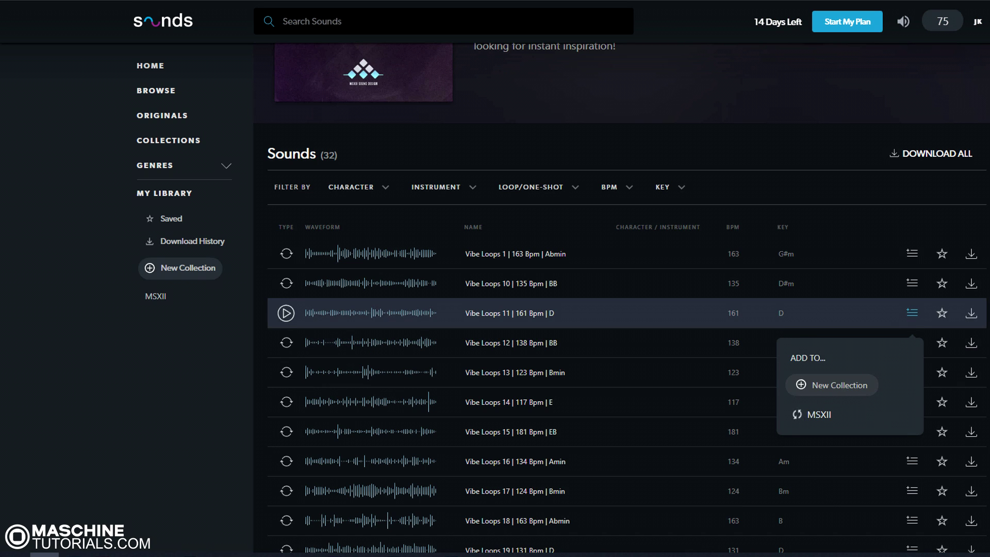
Step: Preview Vibe Loops 14, then add Vibe Loops 14 and 2 to MSXII
scroll(897, 380, down, 1)
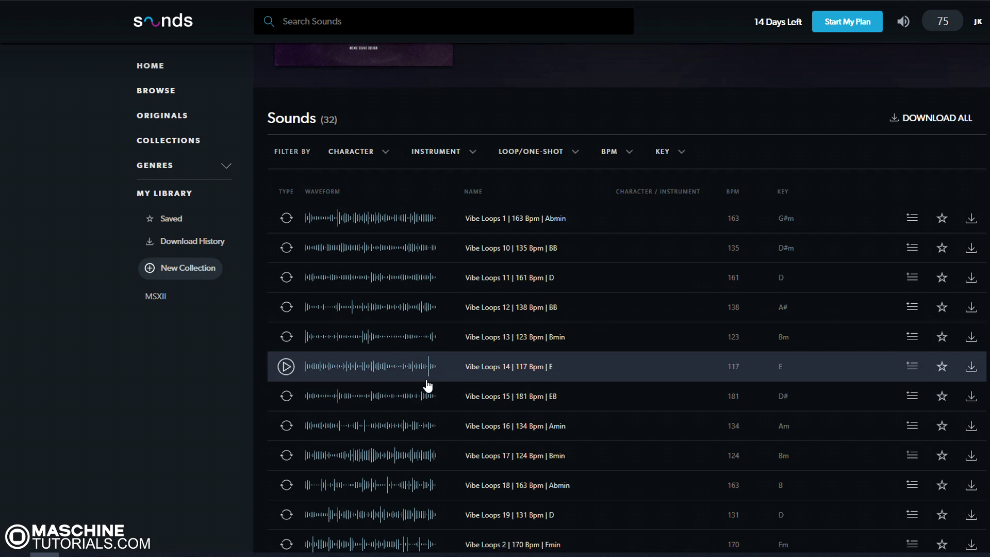
click(286, 367)
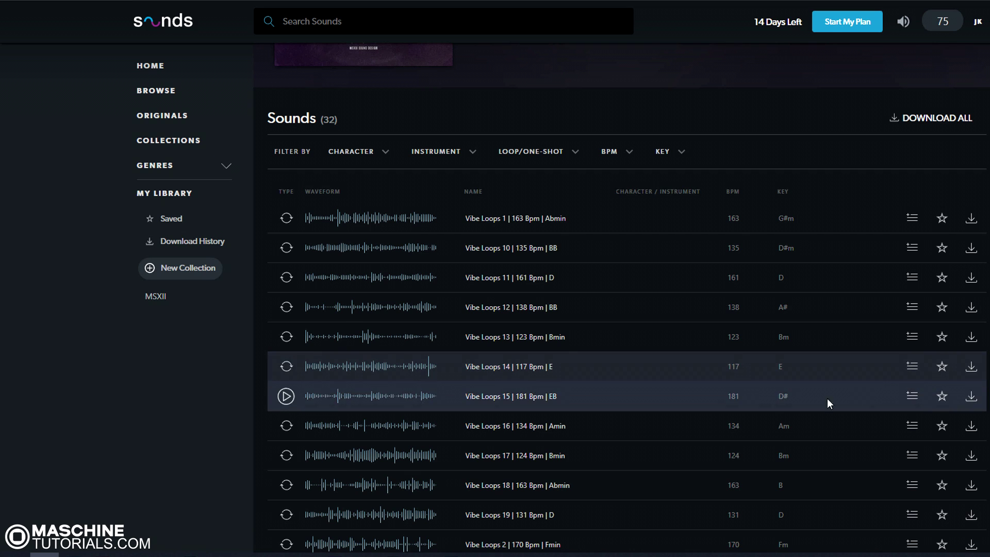
click(912, 366)
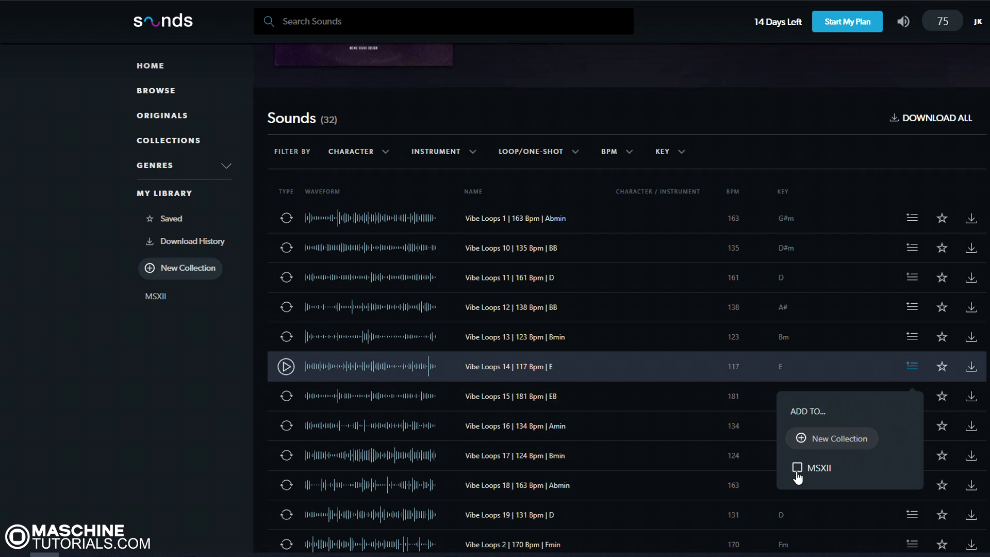
click(797, 467)
scroll(622, 301, down, 1)
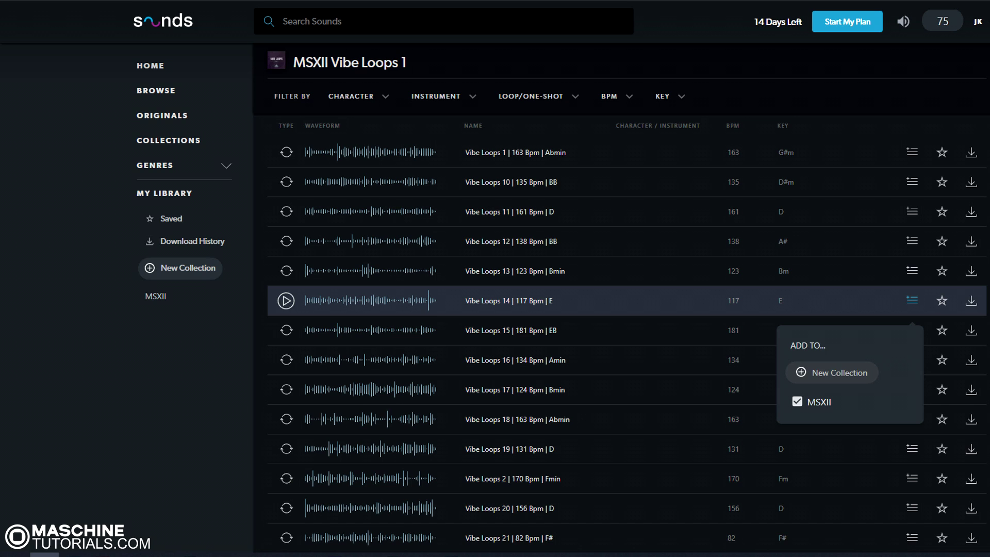
scroll(904, 430, down, 1)
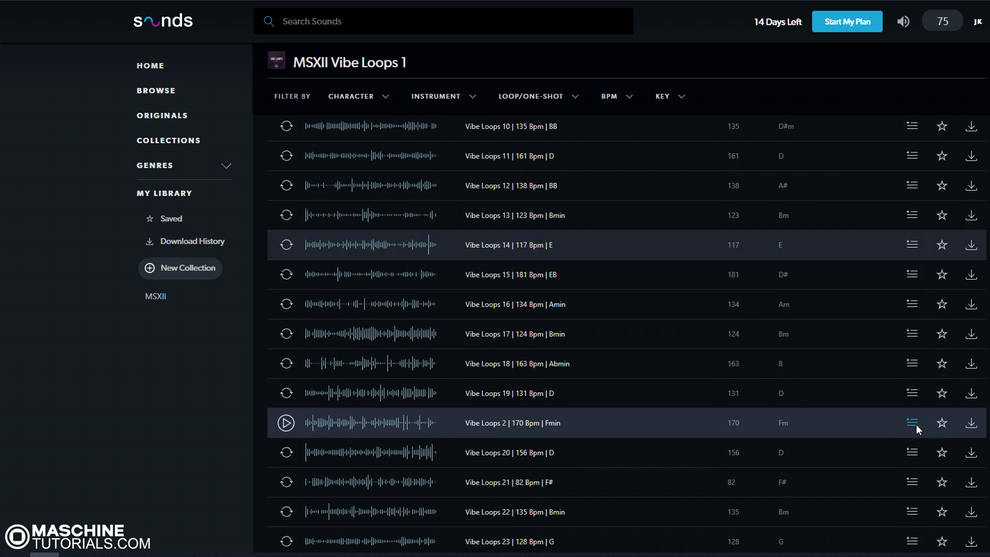
click(916, 425)
click(799, 524)
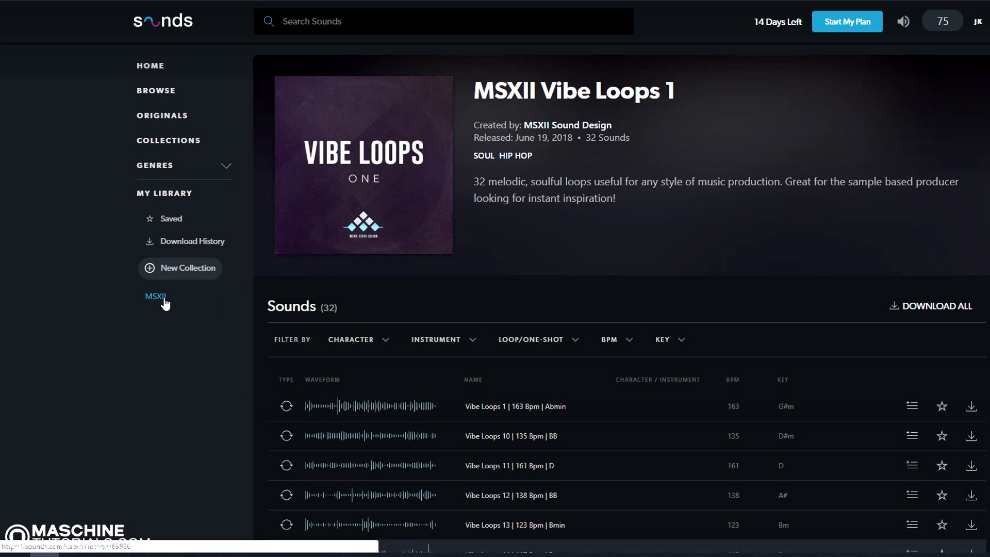
Step: Open the MSXII collection and send all five sounds to NI Apps for 5 credits
click(155, 297)
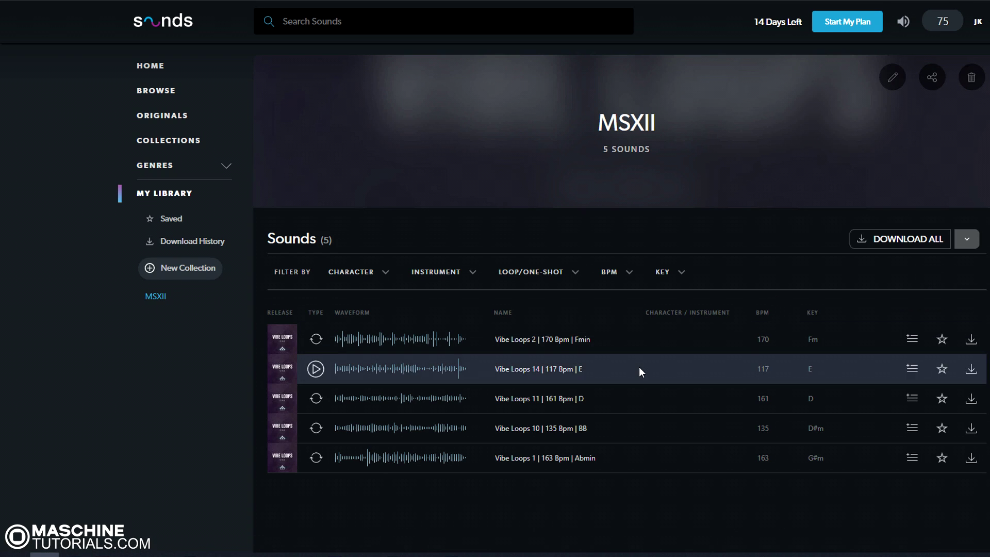
click(968, 242)
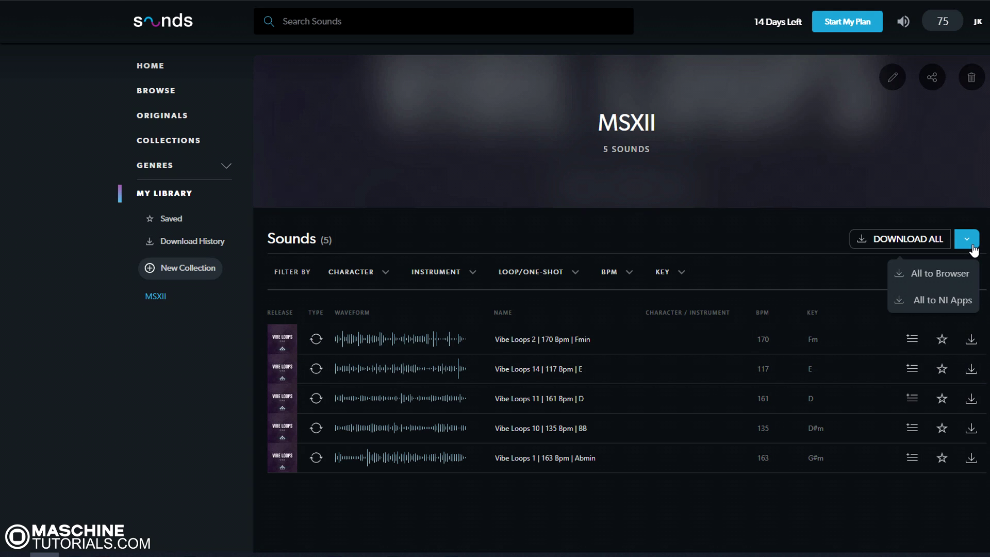
click(939, 305)
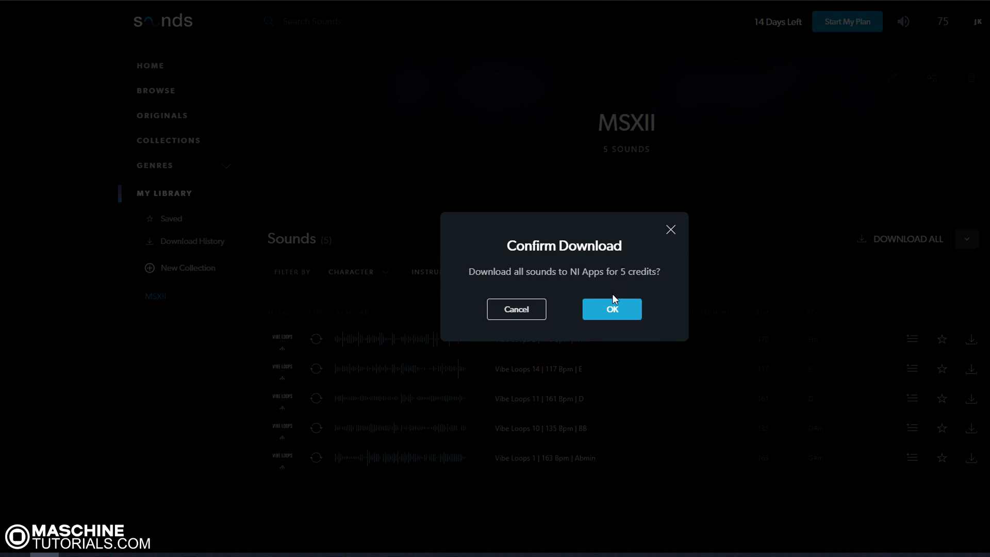
click(614, 310)
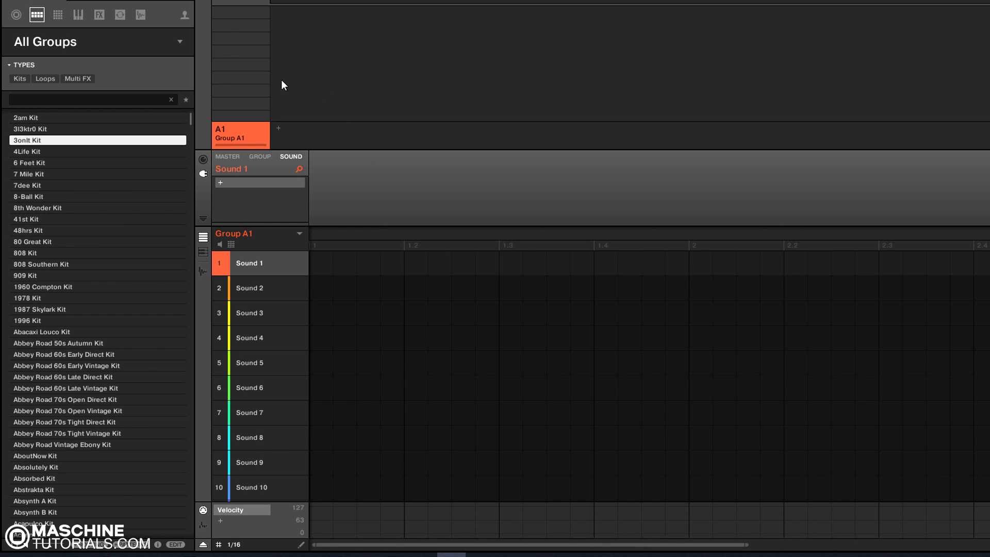
Step: Open the Sounds.com MSXII tile in Maschine's Loops browser and select Vibe Loops 2 and 11
click(119, 15)
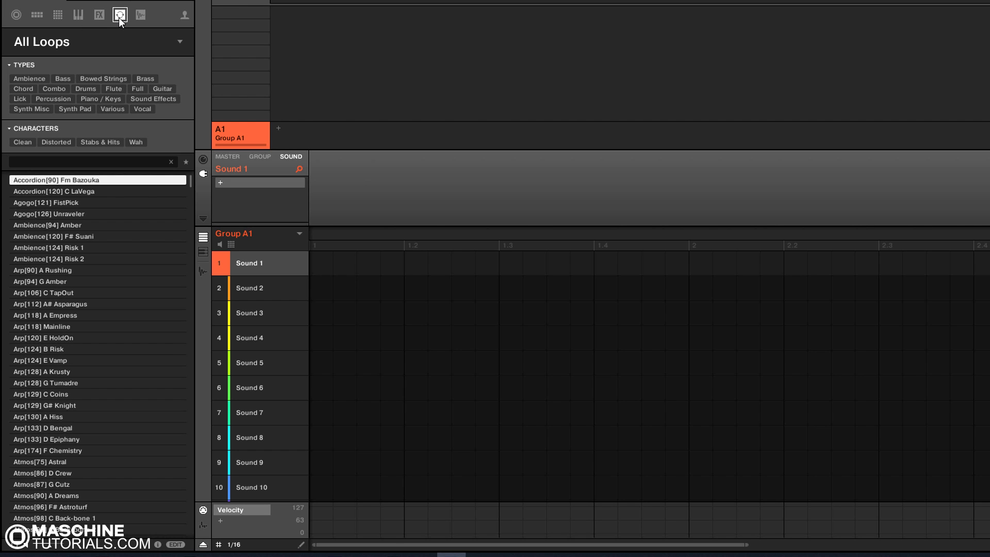
click(111, 41)
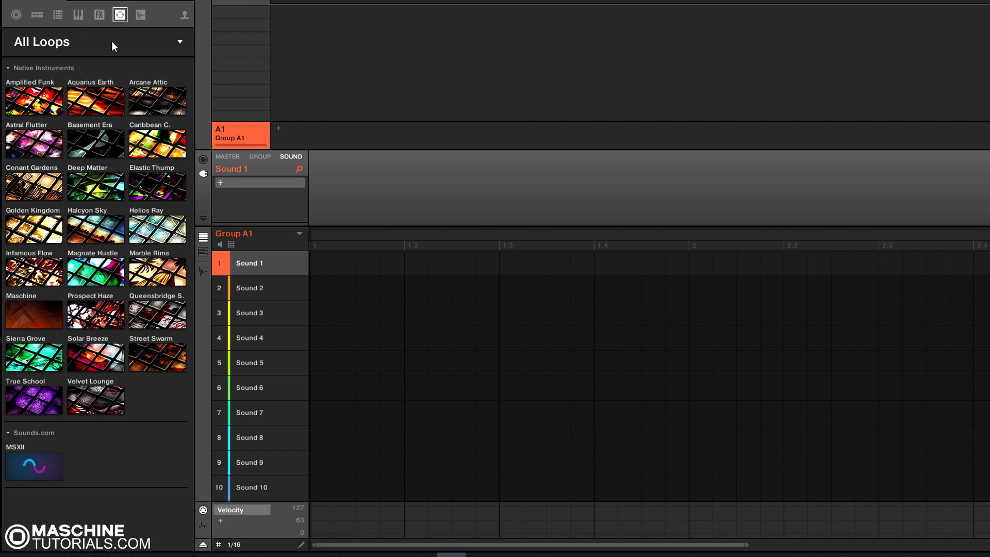
click(35, 470)
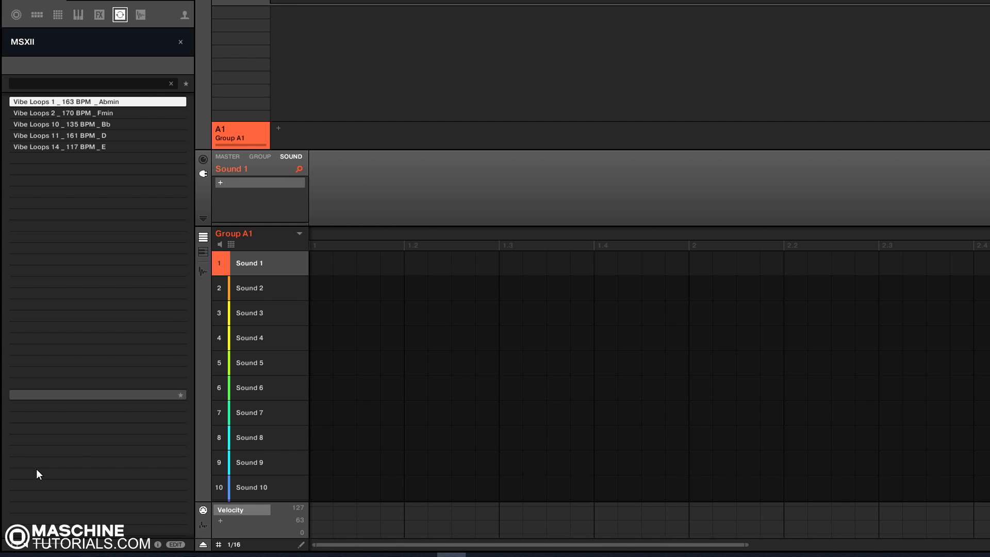
click(90, 116)
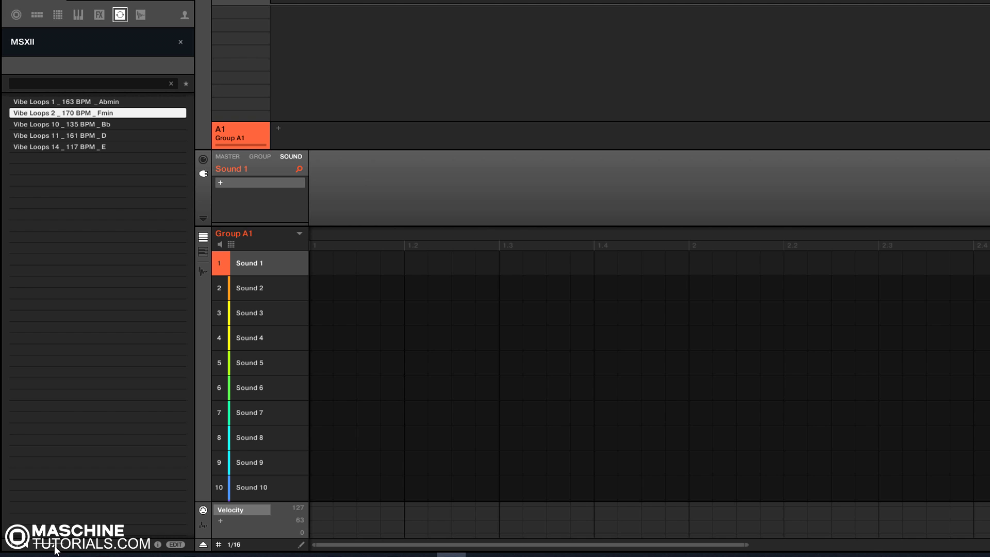
click(77, 136)
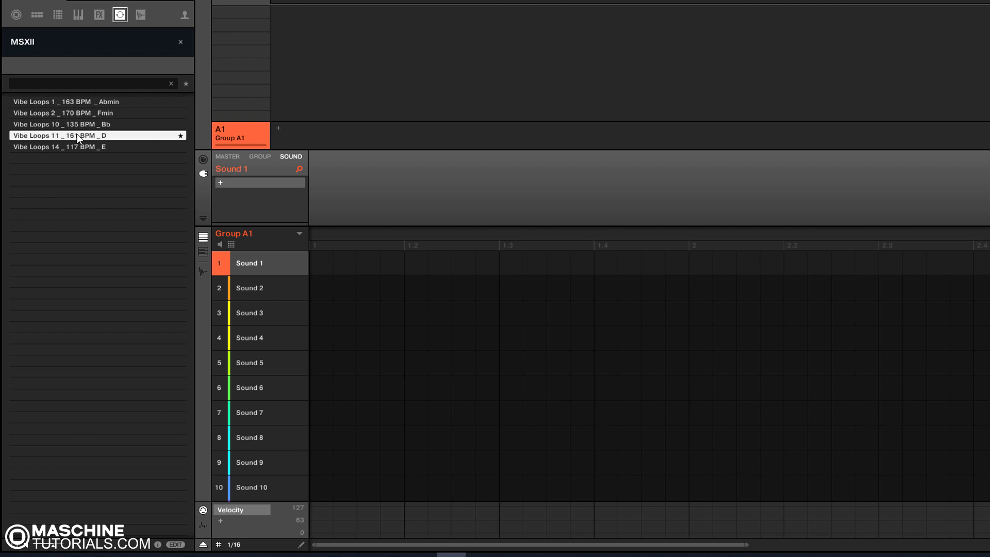
Step: Load Vibe Loops 11 onto Sound 1, play the pattern, reset the browser to All Loops
double_click(75, 135)
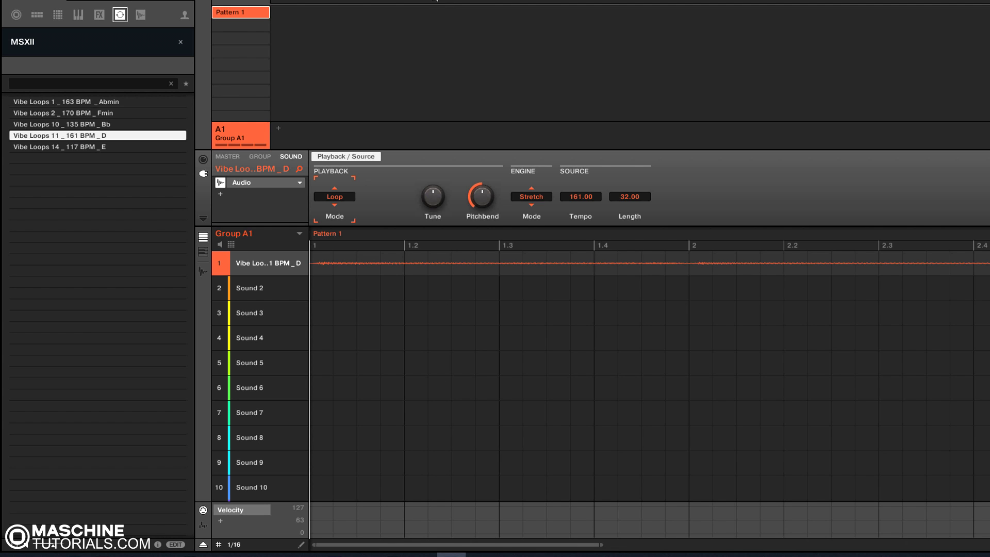
key(space)
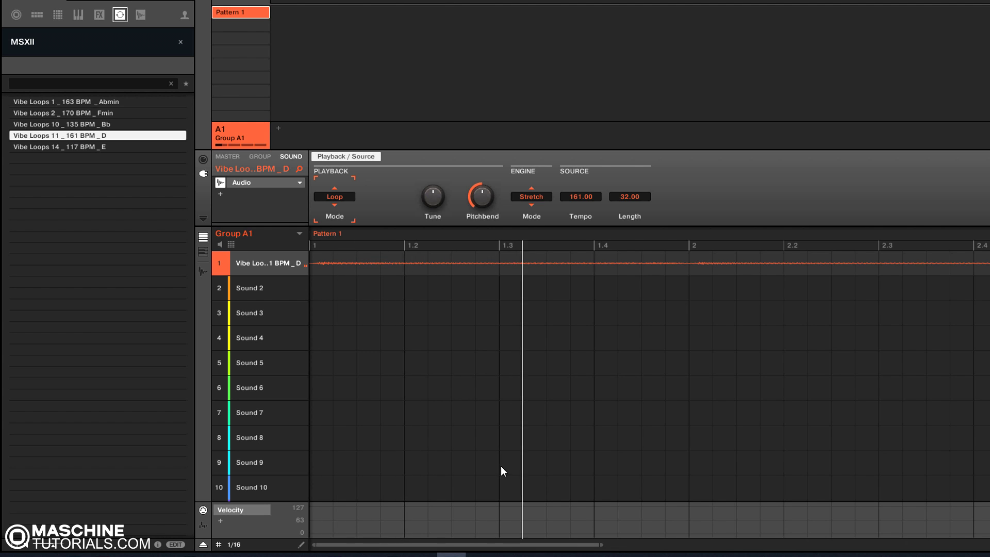
drag(467, 543, 465, 513)
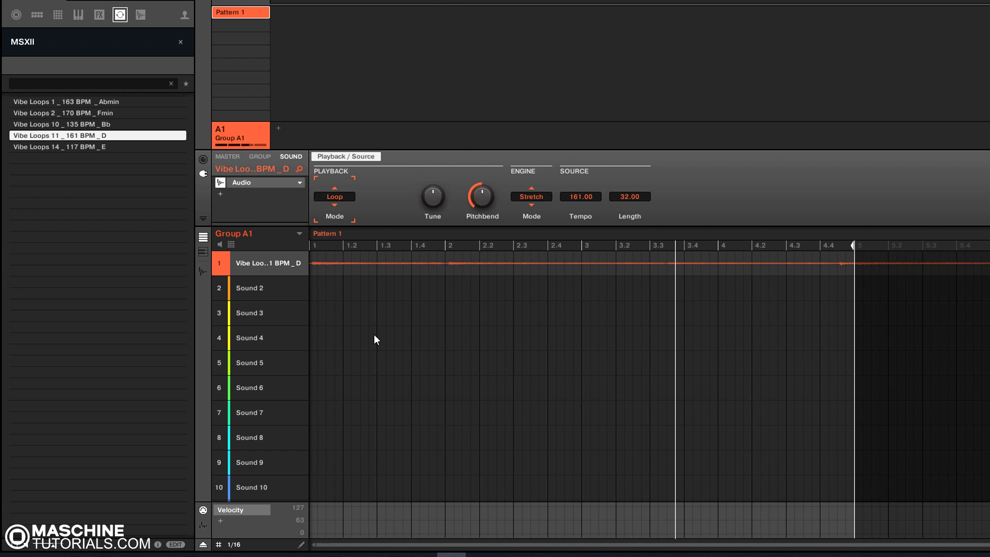
click(181, 42)
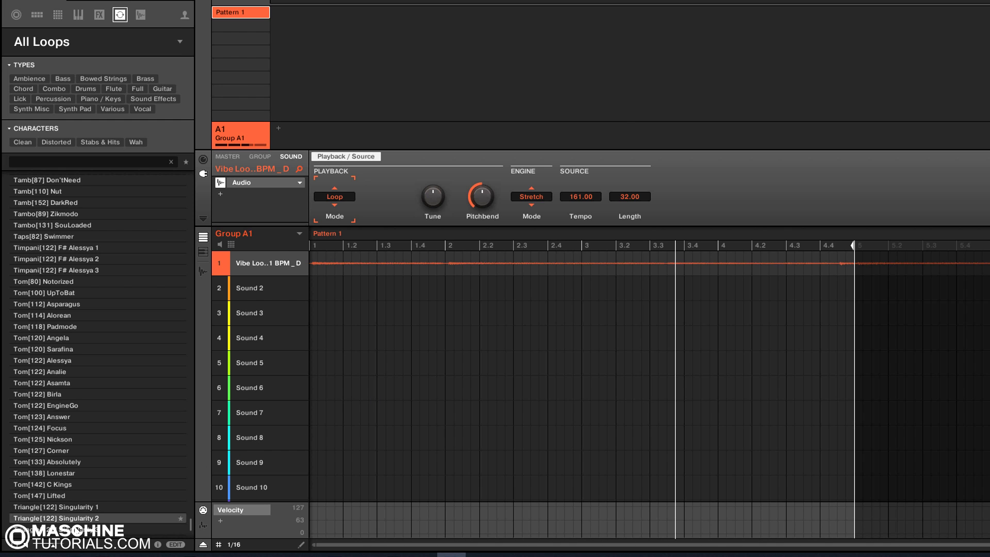
click(44, 555)
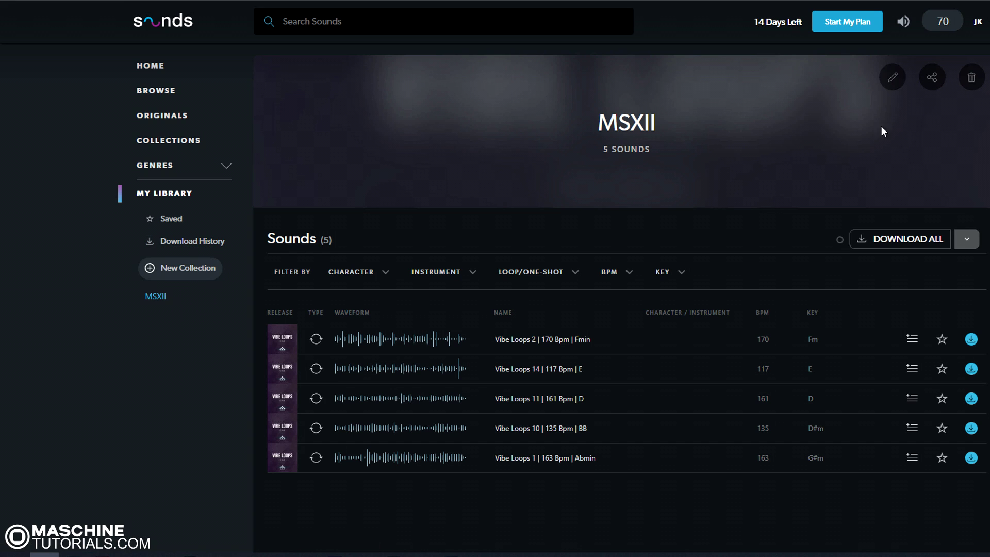
Step: Append ' - Vibe Loops' to the MSXII collection name and save it
click(893, 78)
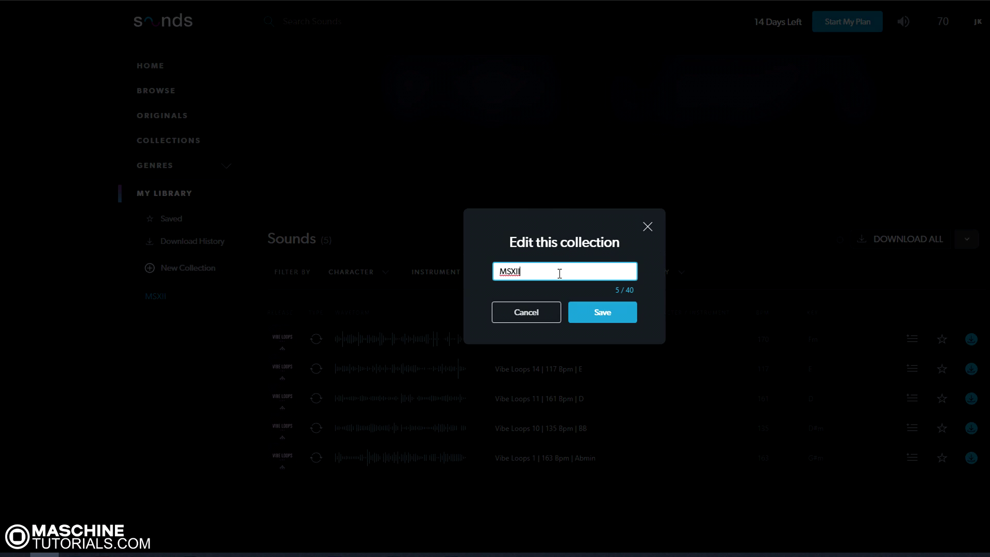
text(- Vibe Loops)
click(608, 315)
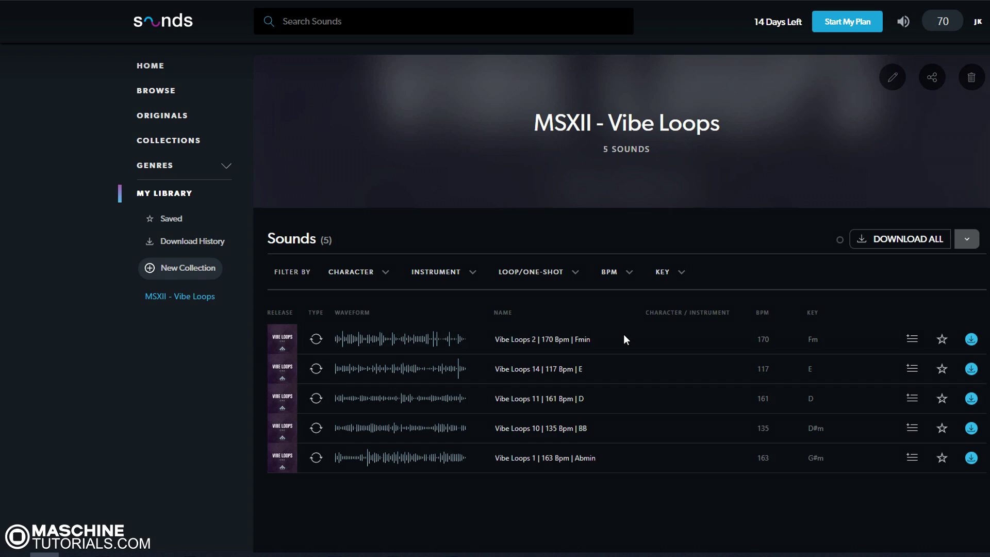
click(894, 79)
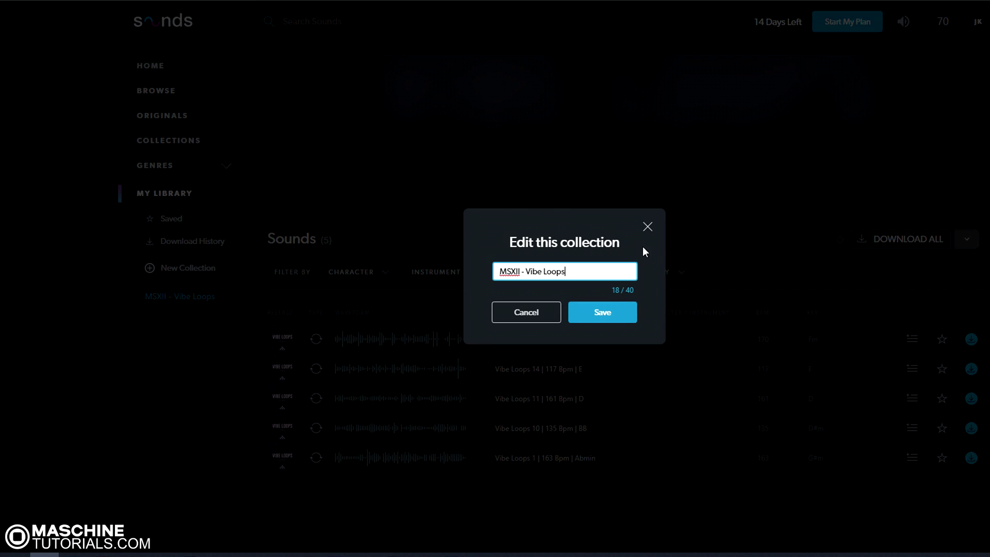
click(648, 227)
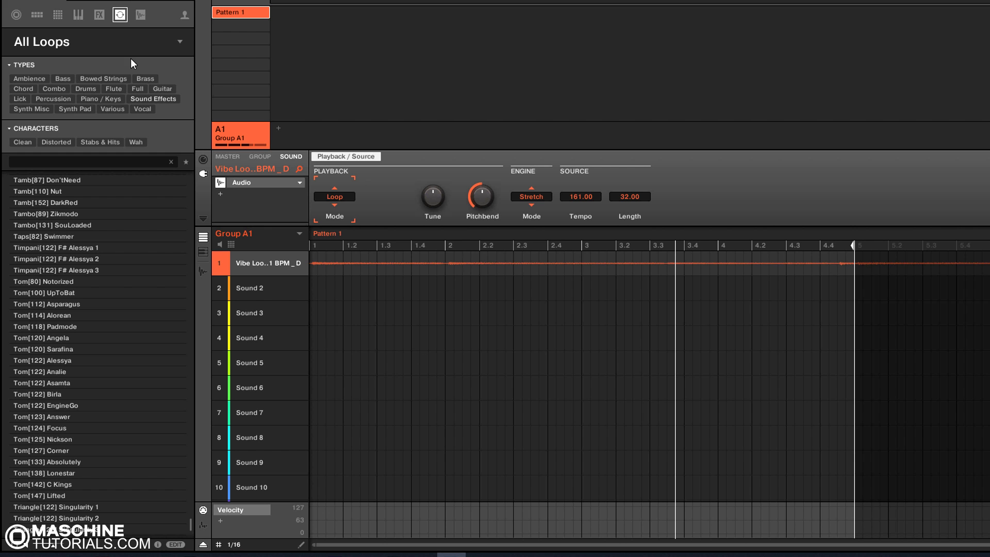
Step: Show Maschine's loop product tiles to find the Sounds.com MSXII tile, then return to Sounds.com
click(120, 53)
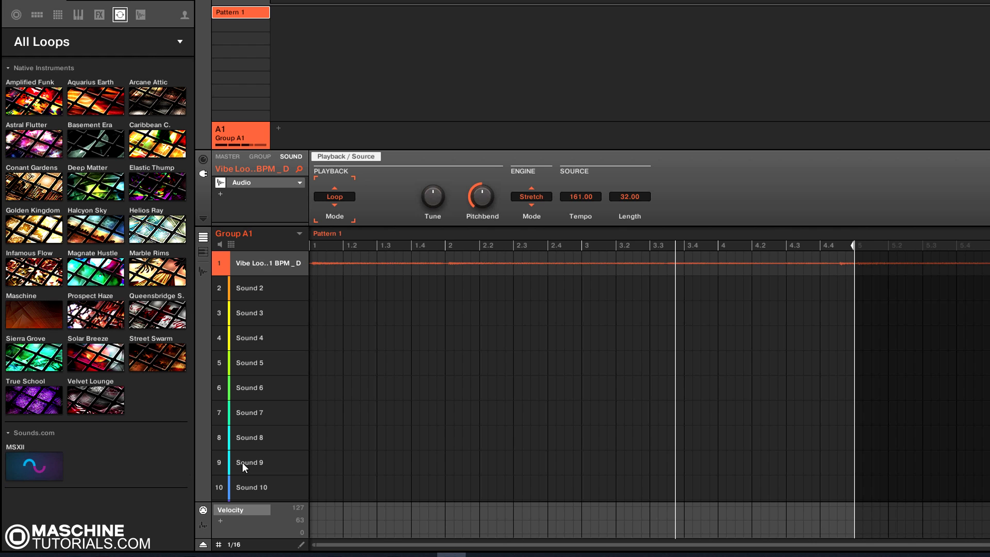
click(452, 555)
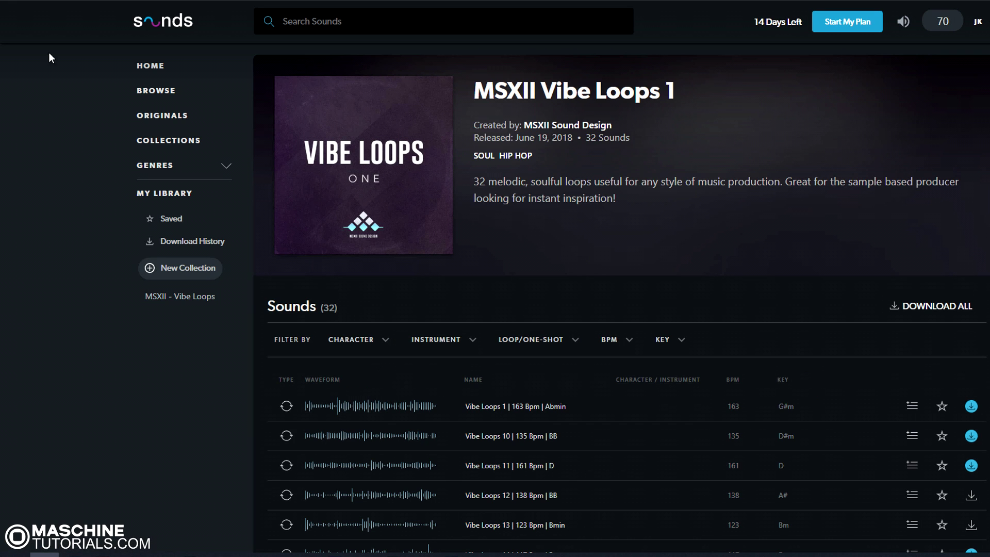
Step: Preview Vibe Loops 22, then add Vibe Loops 22 and 25 to MSXII - Vibe Loops
scroll(244, 417, down, 5)
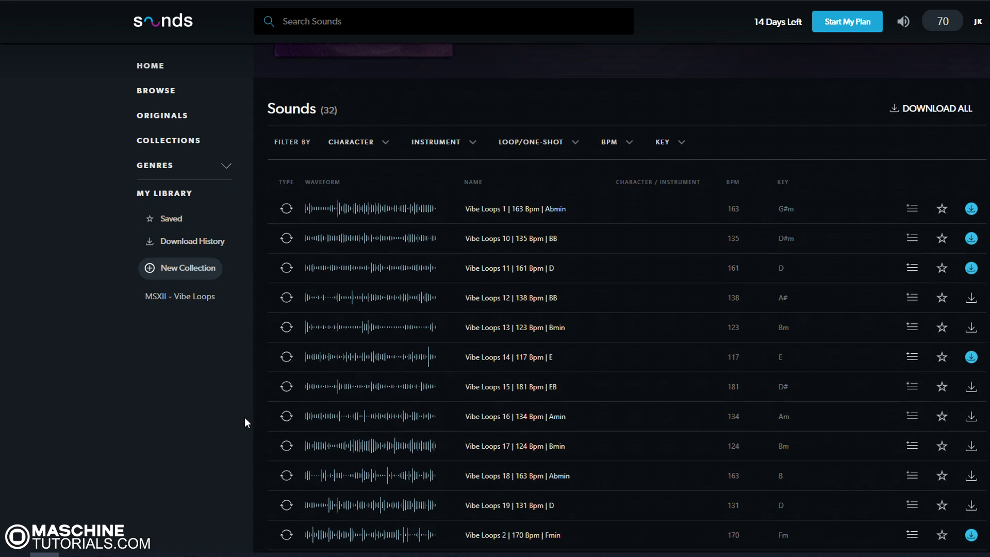
scroll(243, 414, down, 4)
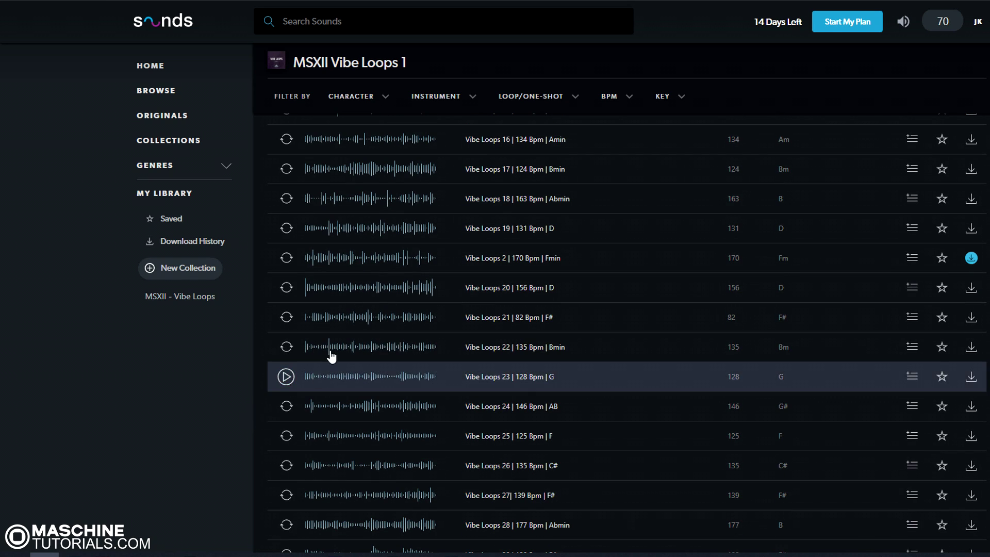
click(288, 349)
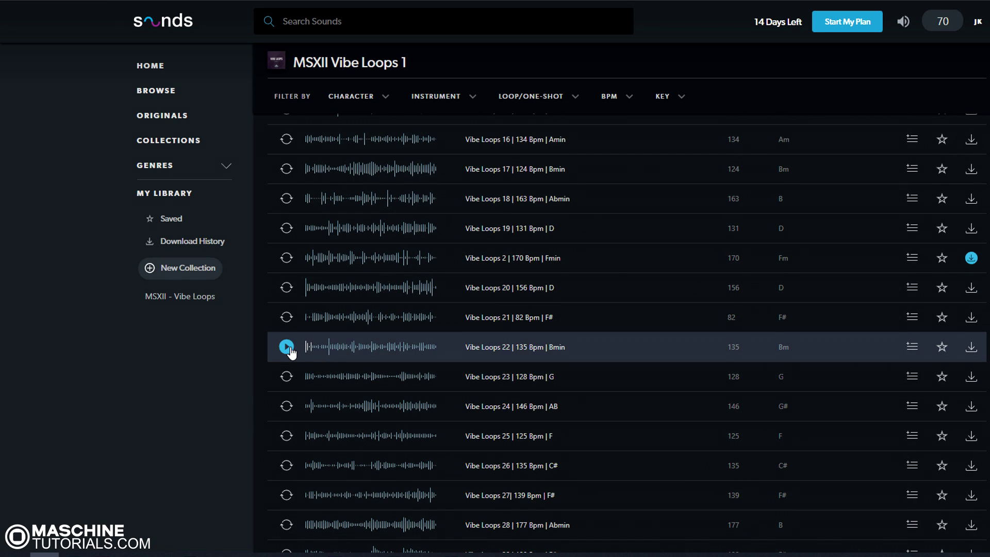
click(910, 352)
click(798, 451)
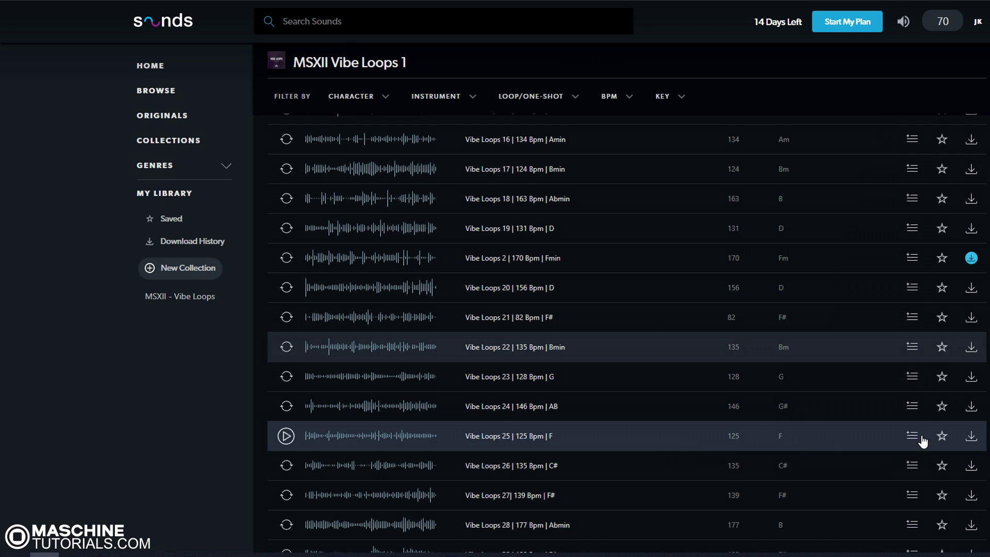
click(915, 439)
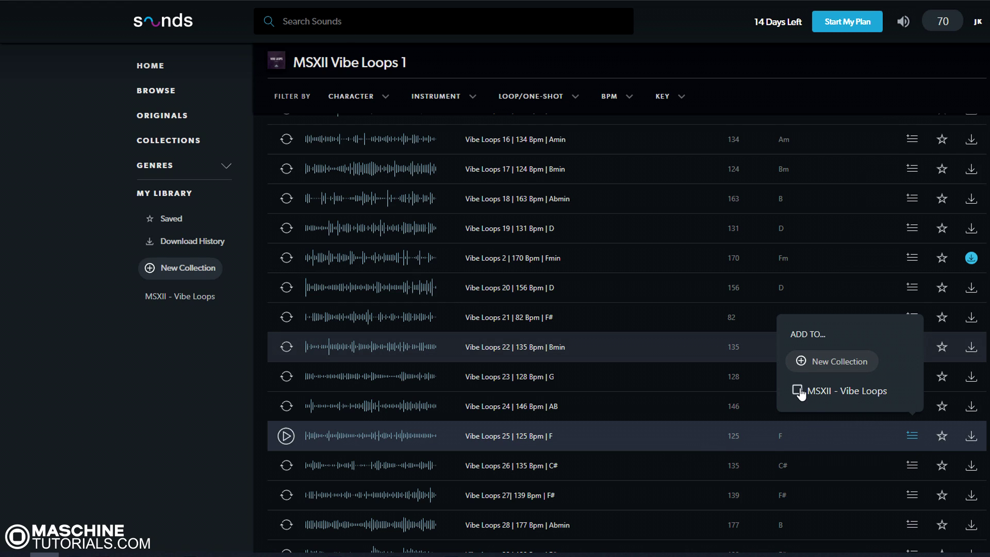
click(798, 393)
click(243, 441)
Step: Go to the Collections page listing all collections
scroll(253, 426, up, 10)
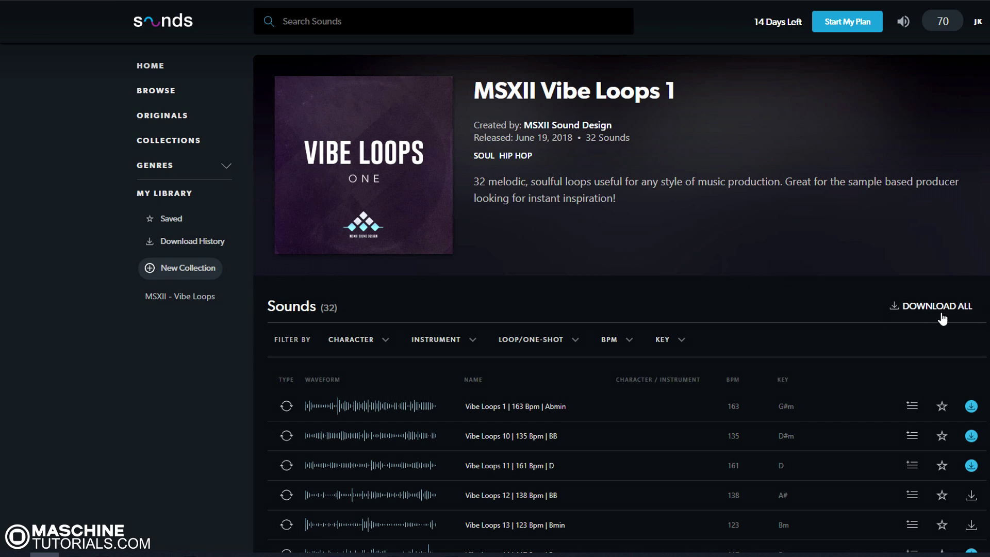
scroll(604, 476, down, 3)
scroll(605, 477, down, 10)
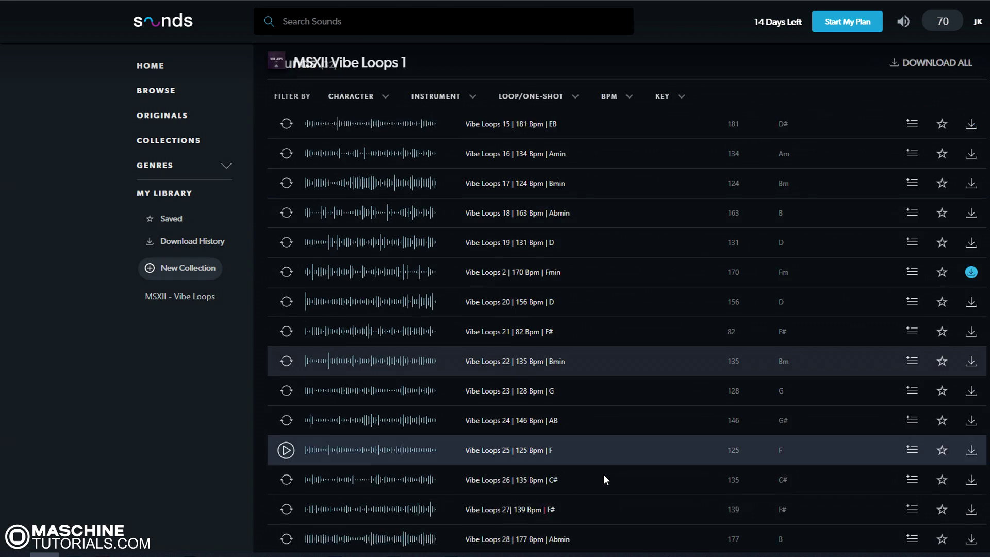
scroll(603, 474, down, 5)
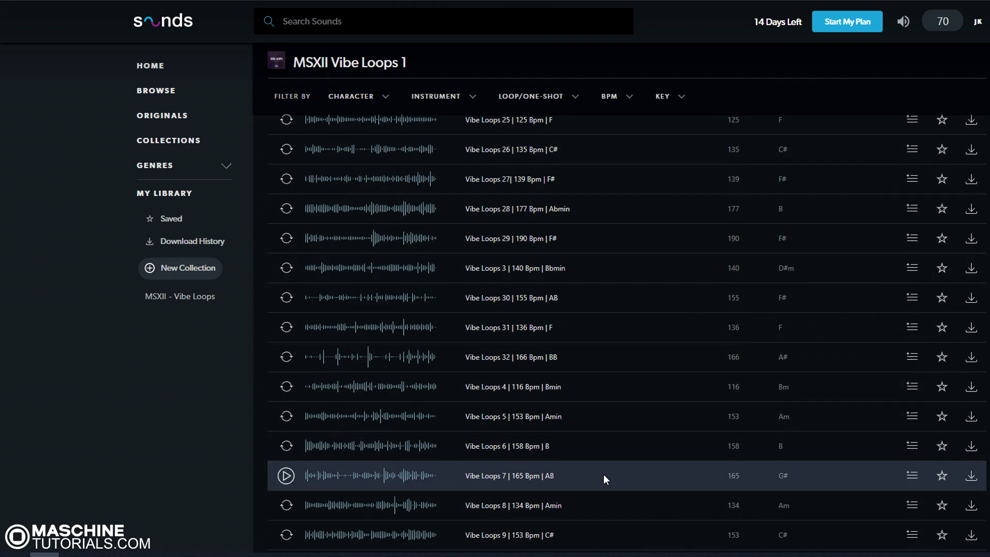
scroll(600, 475, up, 20)
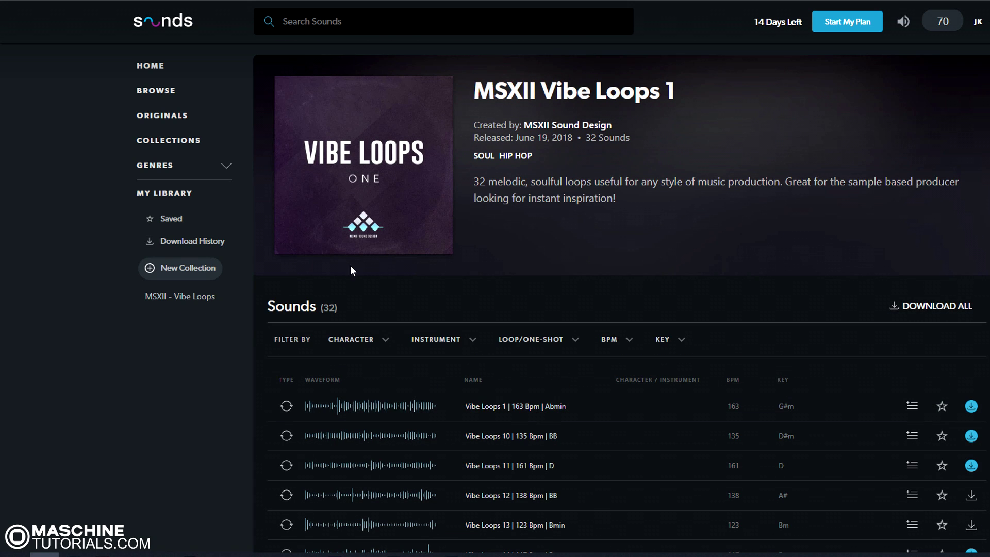
click(181, 148)
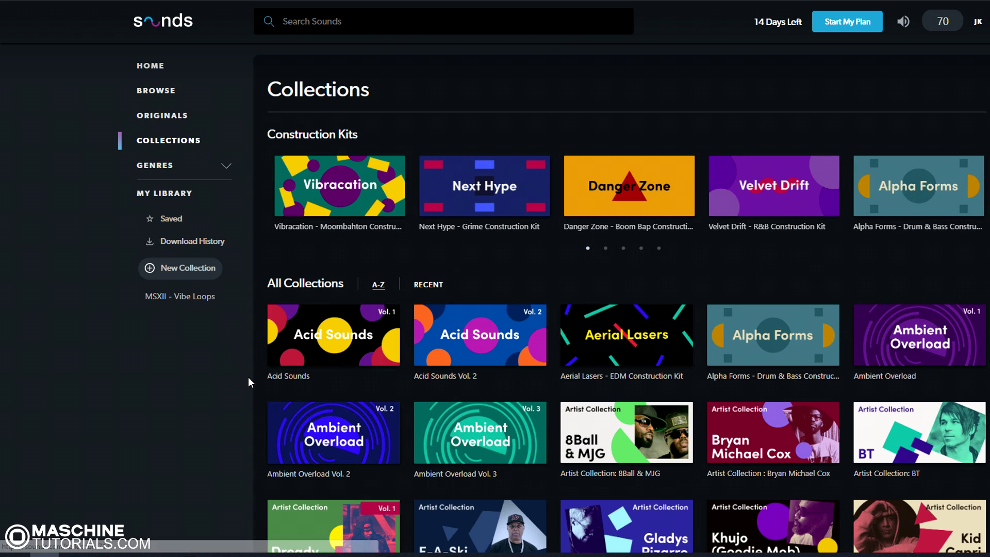
Step: Open the Snipe Young collection in a new tab, then open the E-A-Ski artist collection
scroll(227, 377, down, 3)
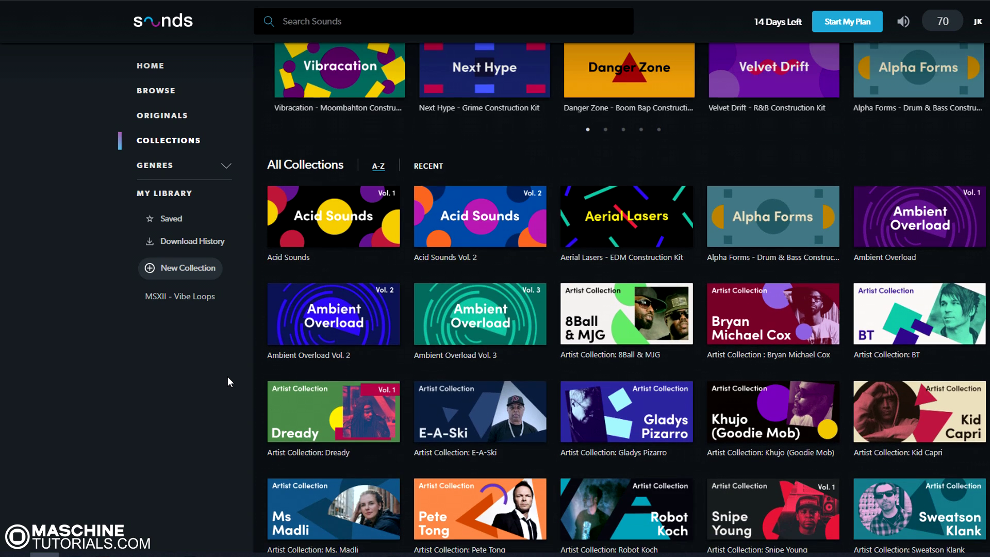
right_click(811, 333)
key(Escape)
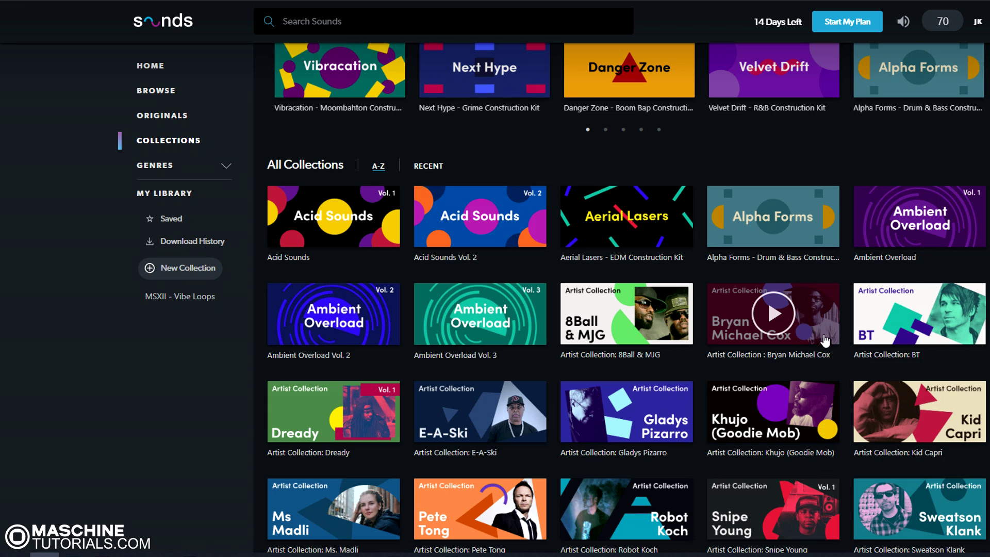
right_click(528, 401)
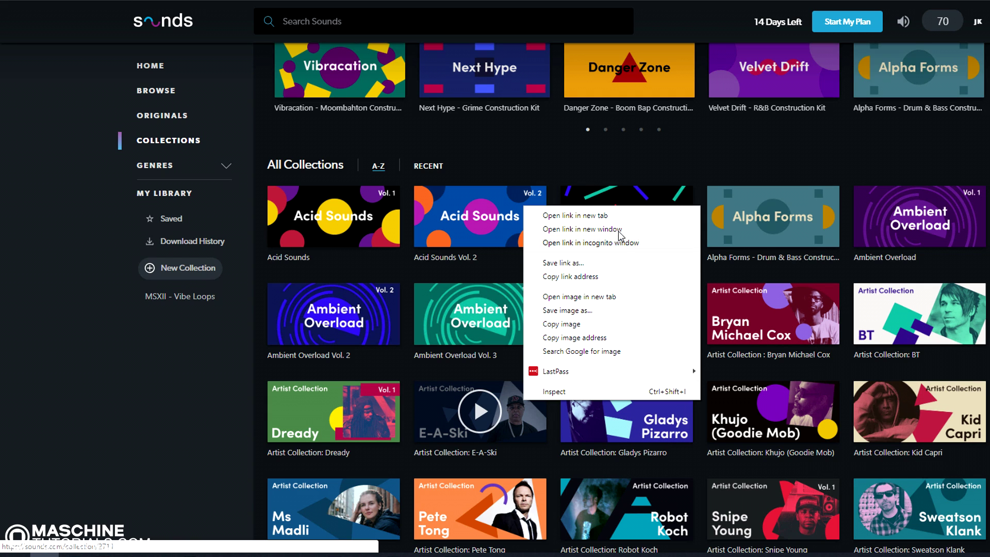
key(Escape)
scroll(621, 370, down, 3)
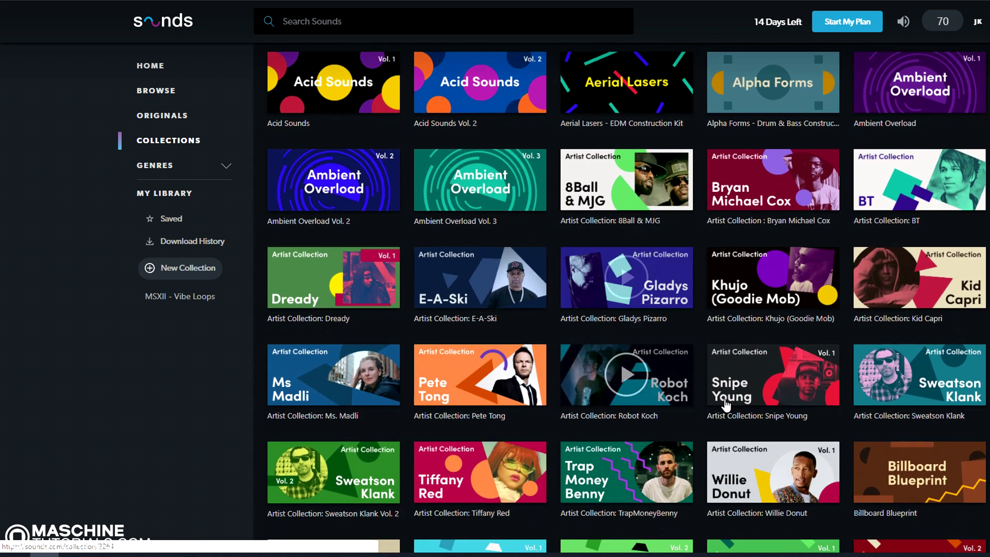
right_click(731, 400)
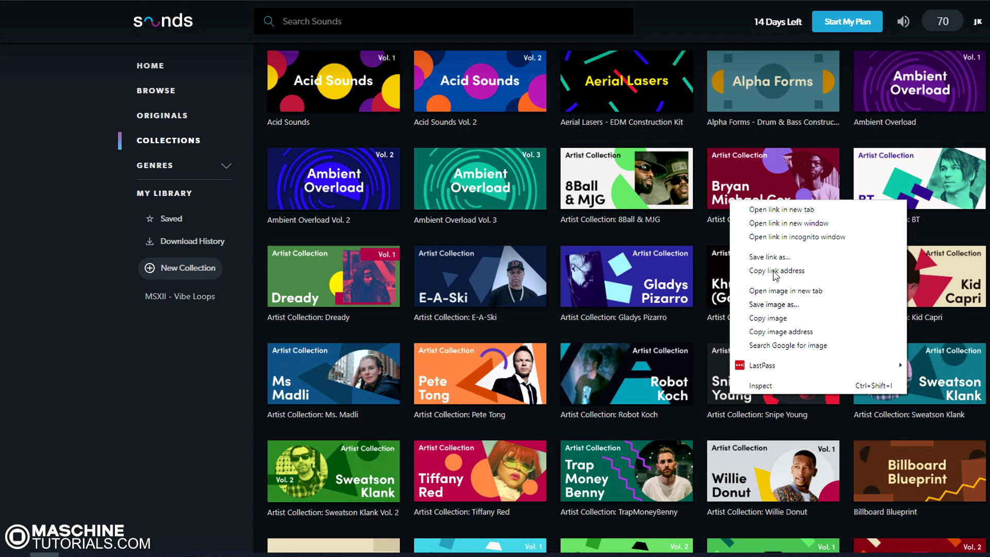
click(787, 208)
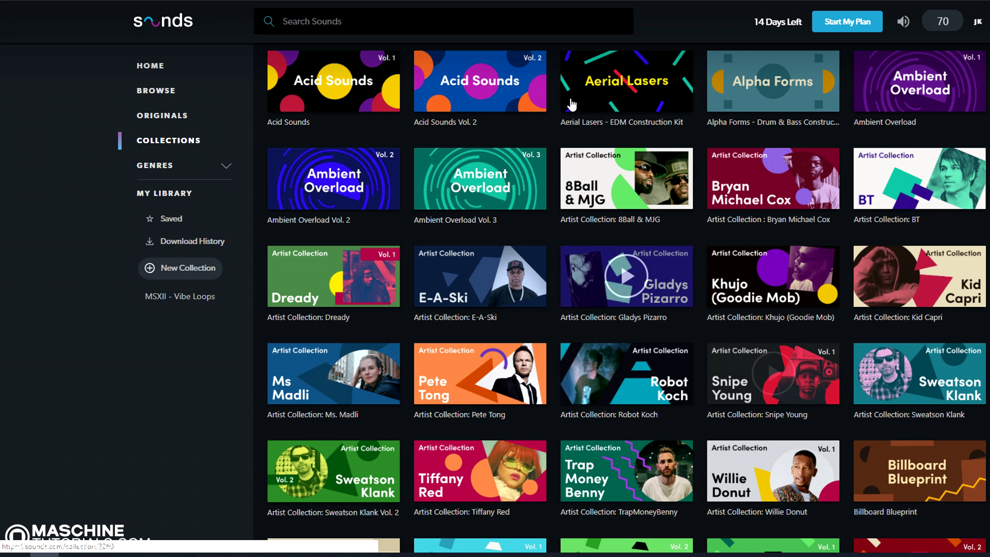
click(773, 178)
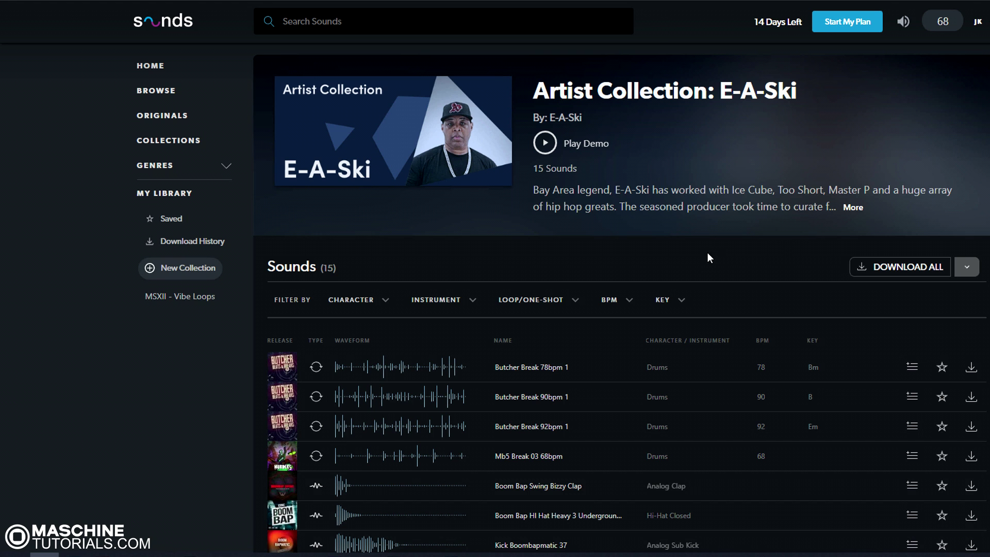
Step: Download all 15 E-A-Ski sounds to NI Apps for 15 credits
click(967, 268)
click(936, 331)
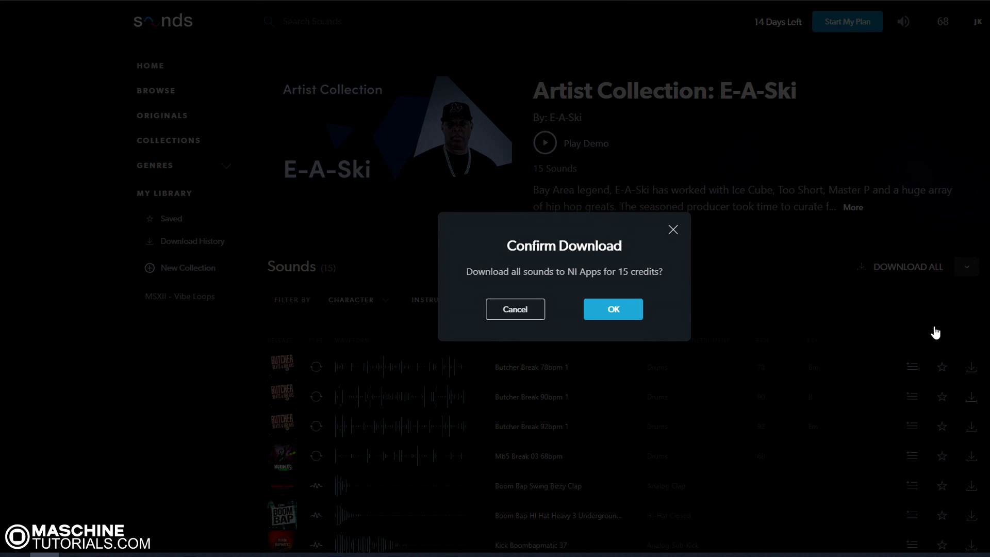
click(618, 318)
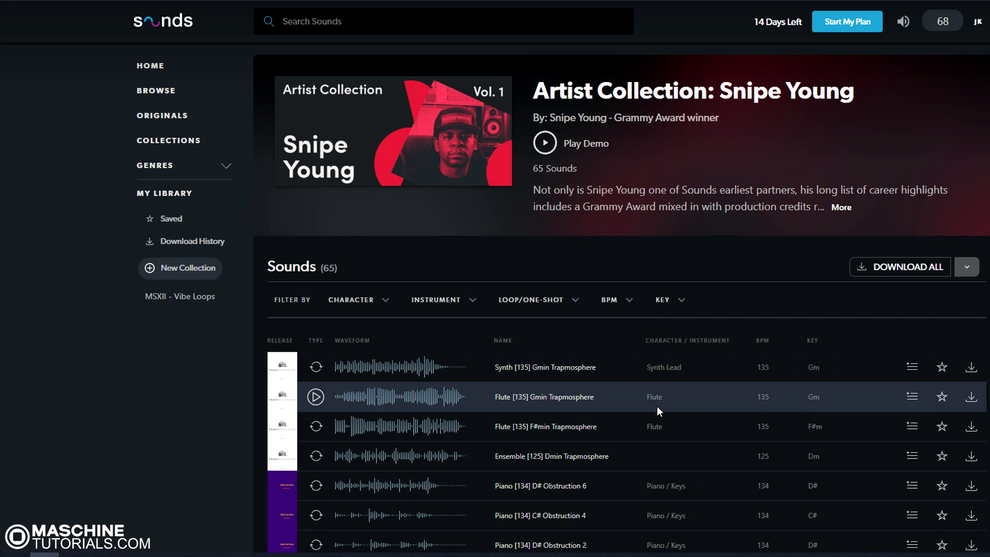
Step: Scroll through the Snipe Young collection, then return to the list of all collections
scroll(658, 405, down, 5)
scroll(661, 403, down, 5)
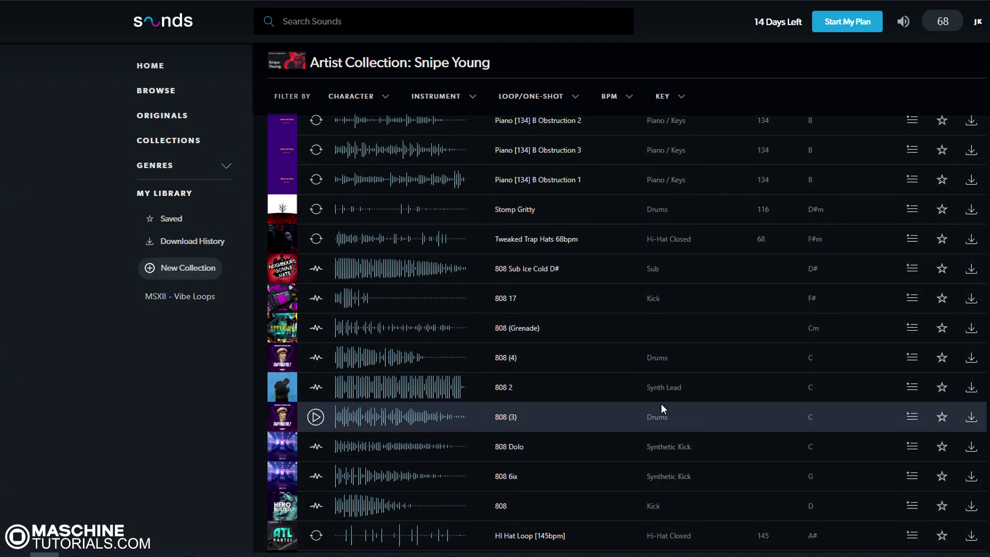
scroll(661, 404, up, 10)
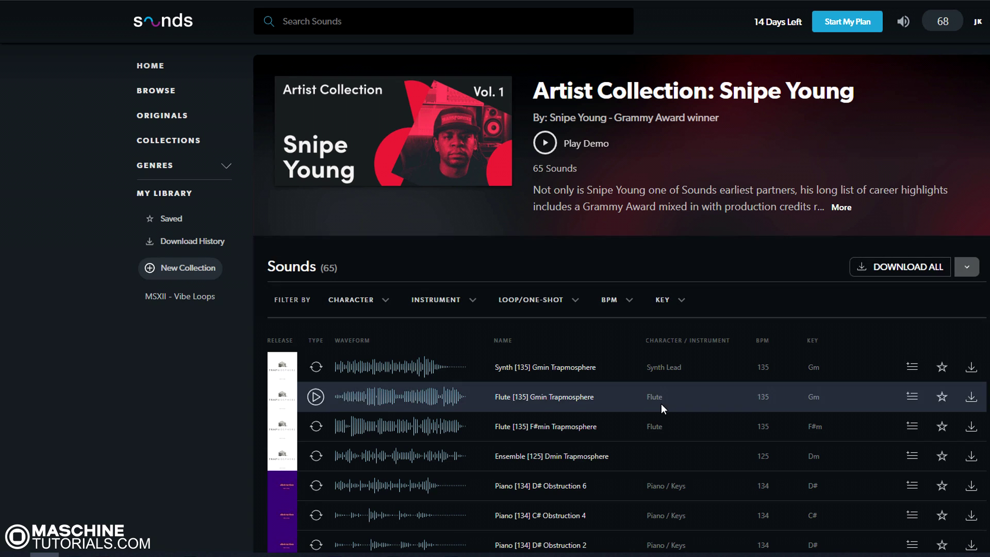
click(190, 147)
Step: Scroll the All Collections grid and open Downtempo Designs and Expansion Extract: G-Funk in new tabs
scroll(528, 431, down, 3)
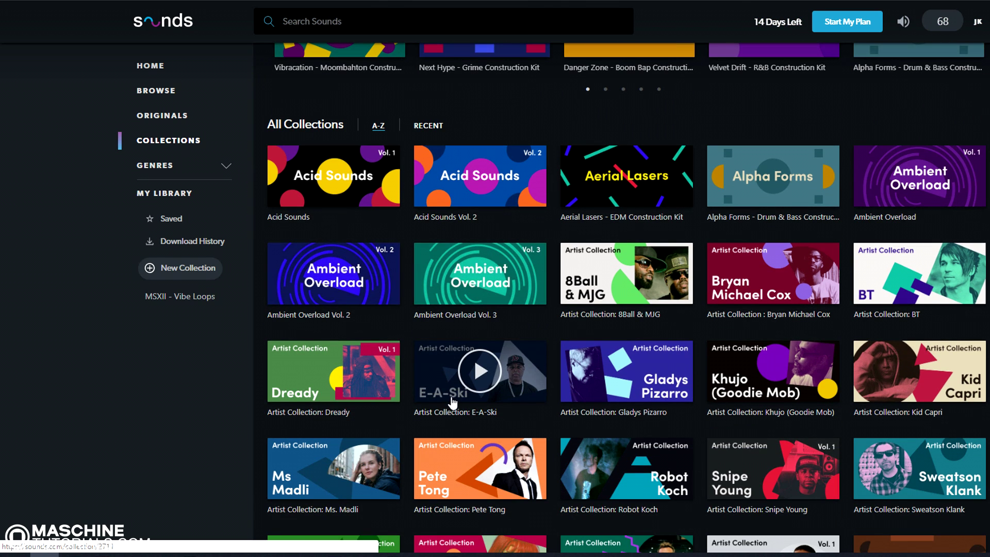
scroll(452, 401, down, 7)
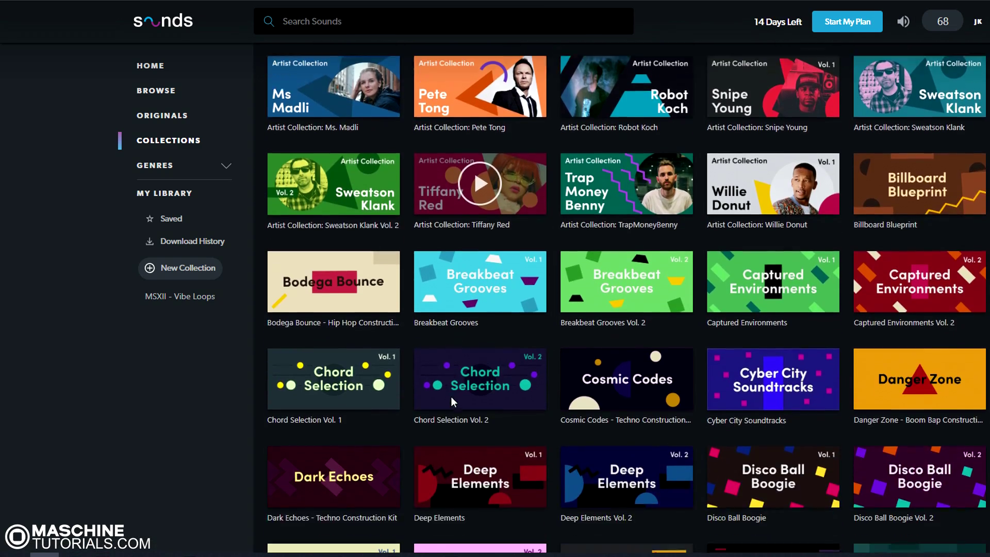
scroll(450, 397, down, 3)
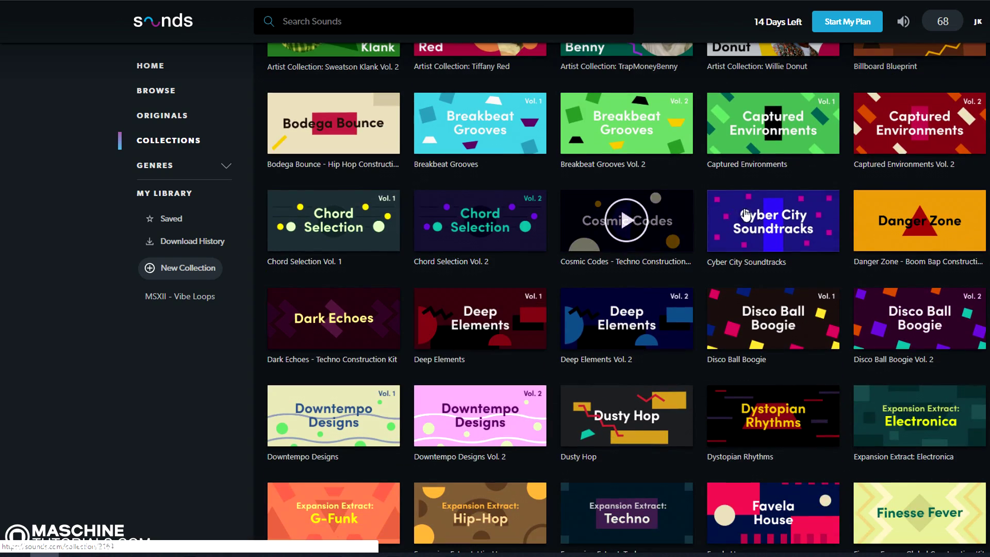
scroll(361, 413, down, 1)
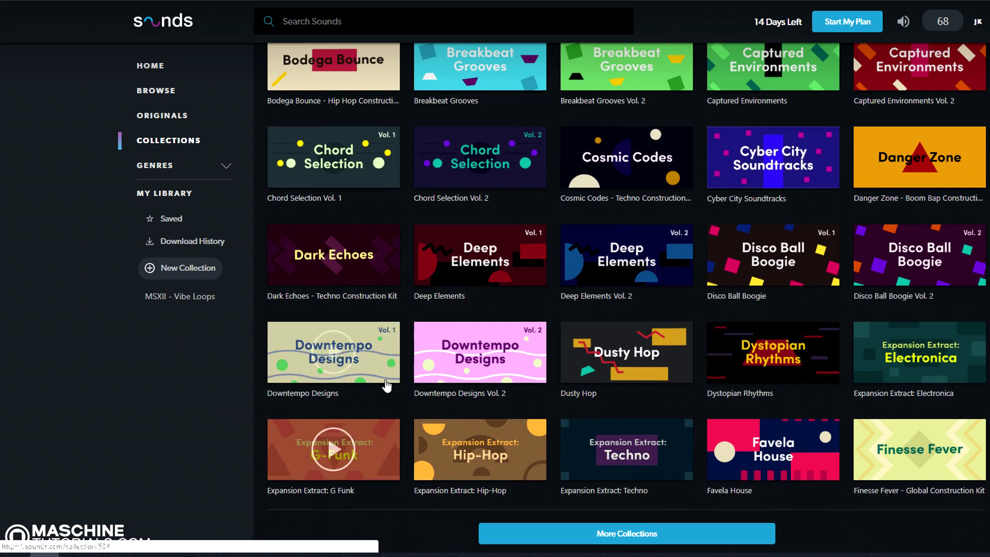
right_click(377, 379)
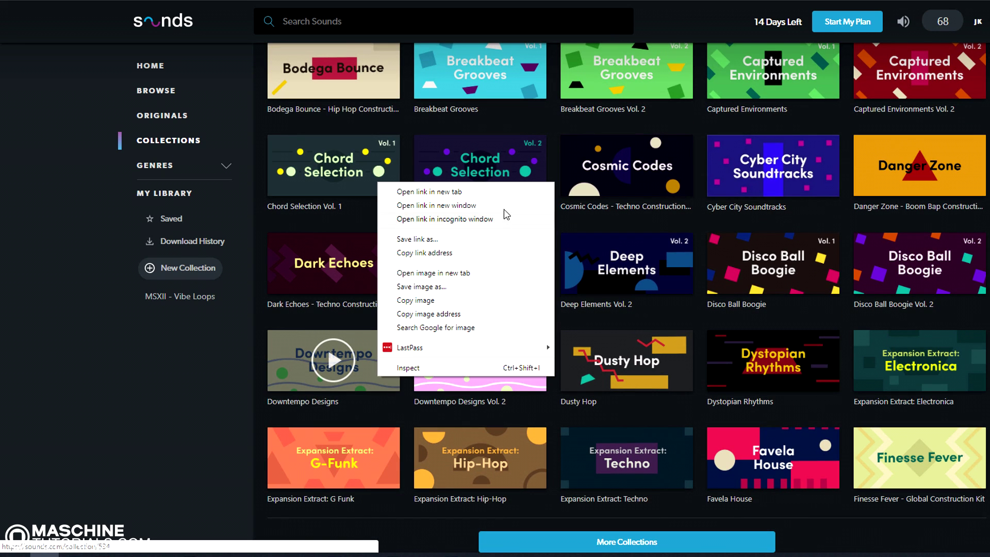
click(562, 330)
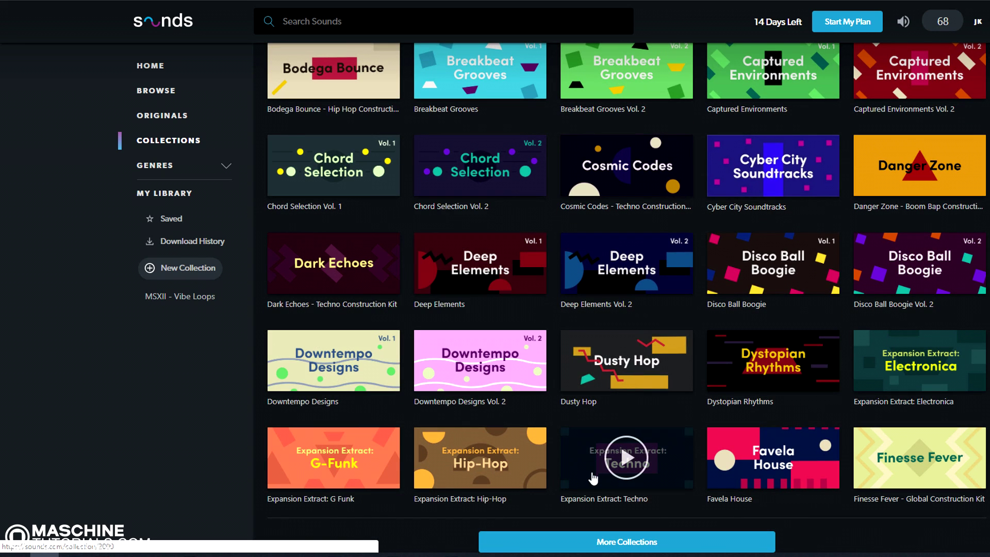
right_click(375, 469)
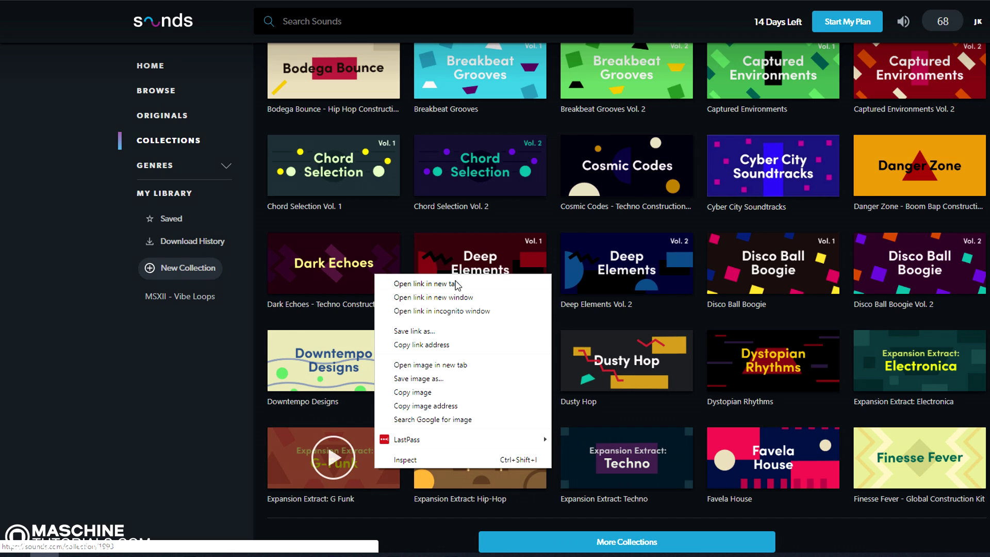
click(456, 284)
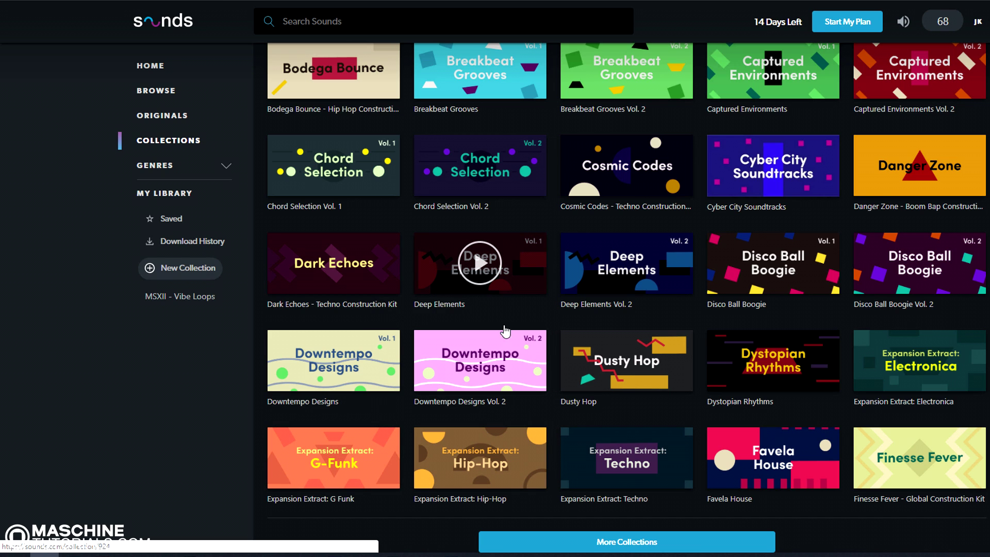
scroll(596, 409, up, 15)
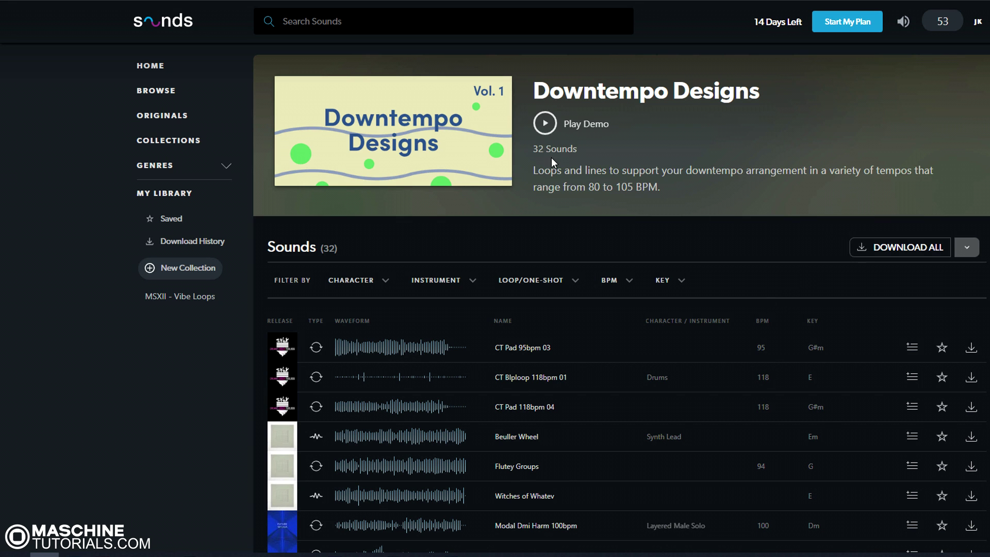
Step: Audition the CT Pad 95bpm 03 and Beuller Wheel sounds from Downtempo Designs
click(314, 353)
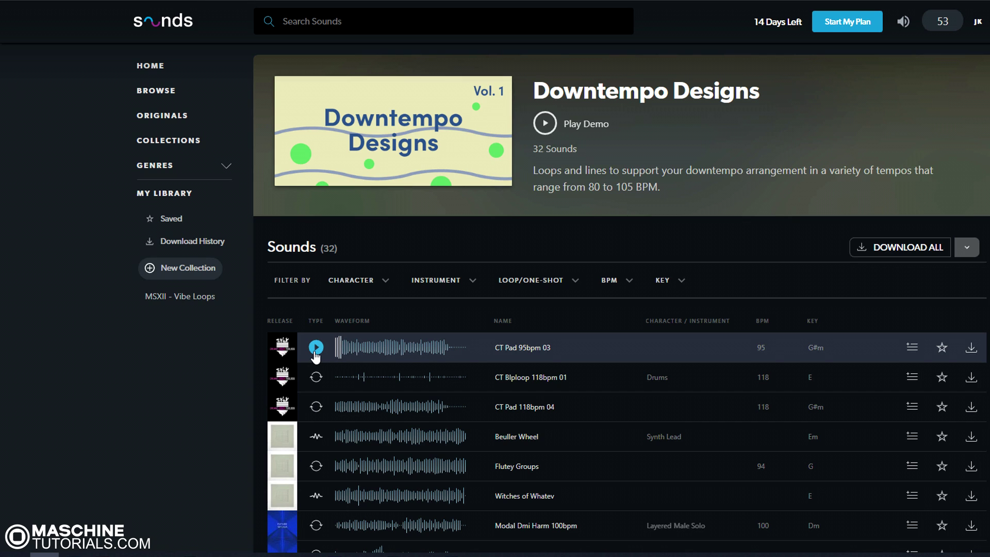
click(316, 437)
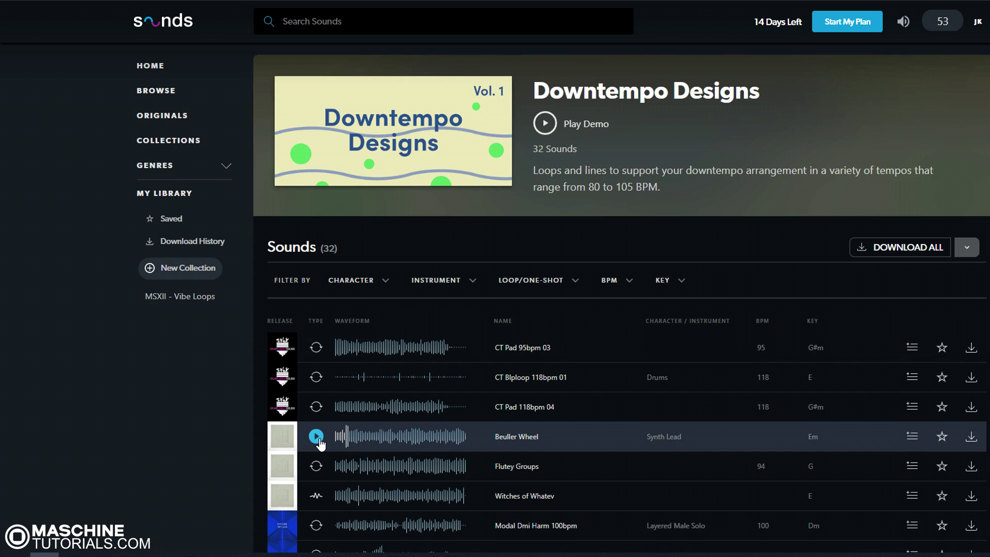
click(316, 437)
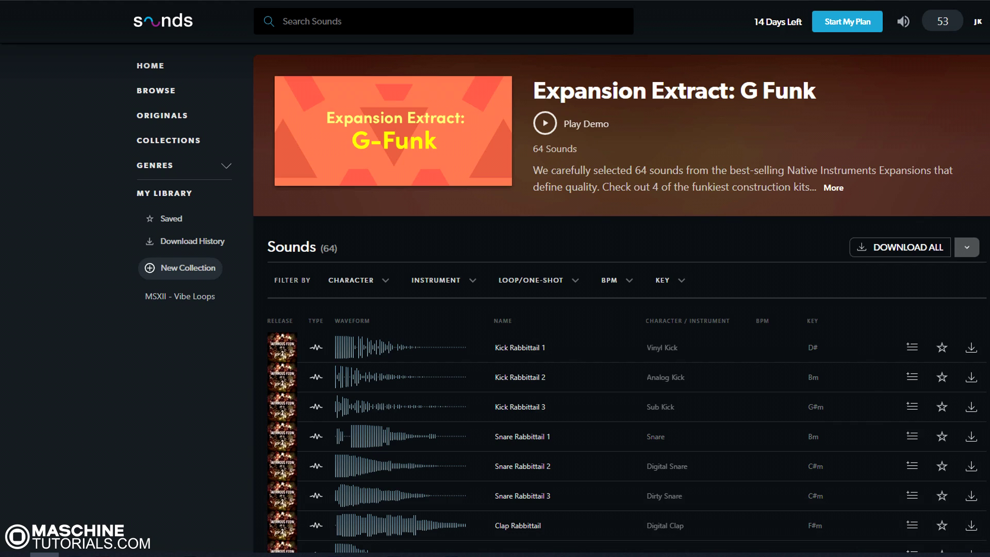
Step: In G Funk, preview Kick Rabbittail 2, Closedhh Rabbittail 2, the Bass loop and the Combo F# sound, then start a new collection
click(316, 347)
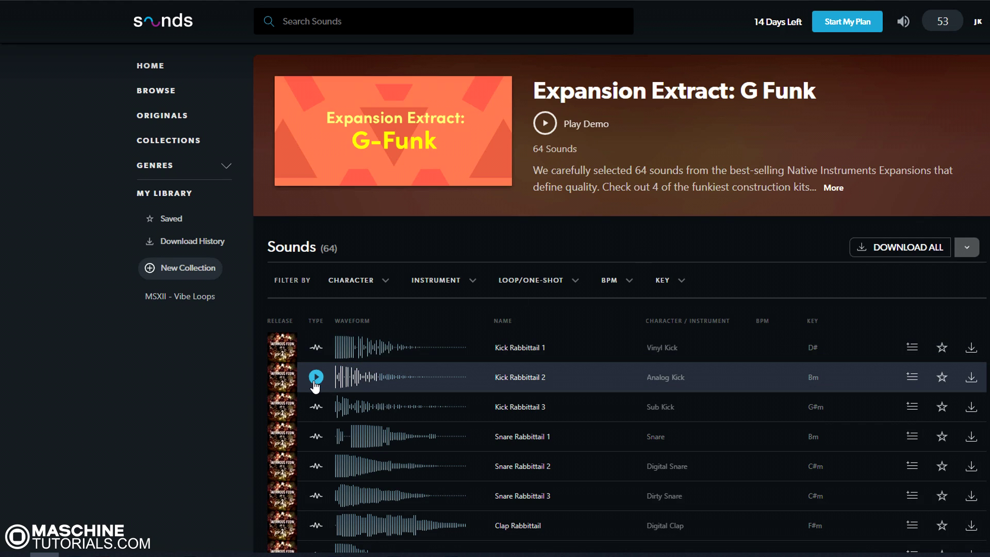
scroll(384, 390, down, 5)
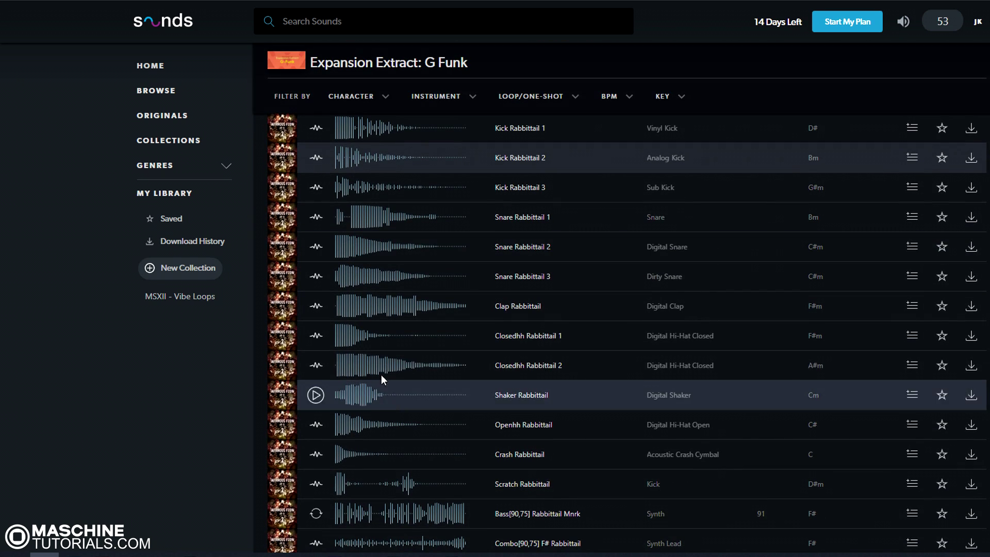
click(321, 371)
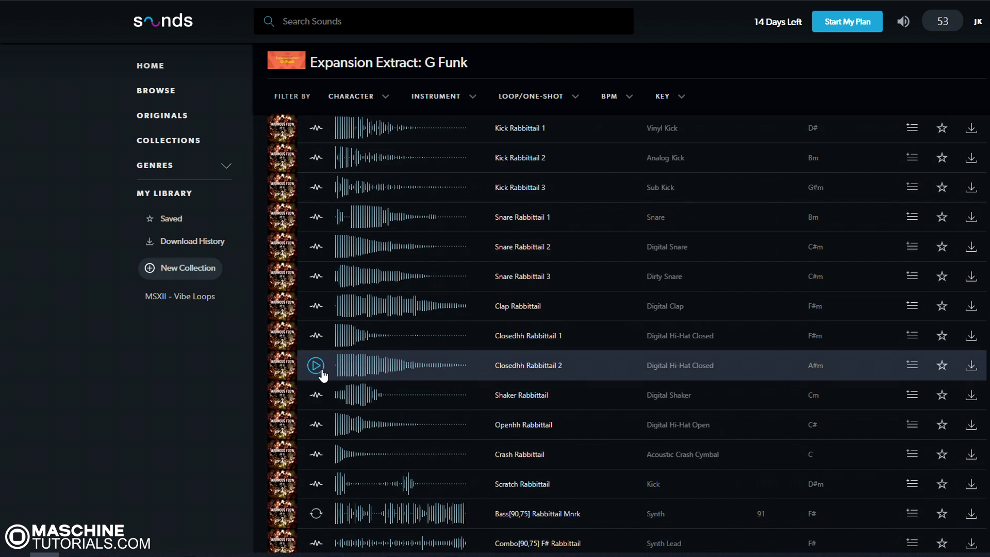
scroll(366, 455, down, 3)
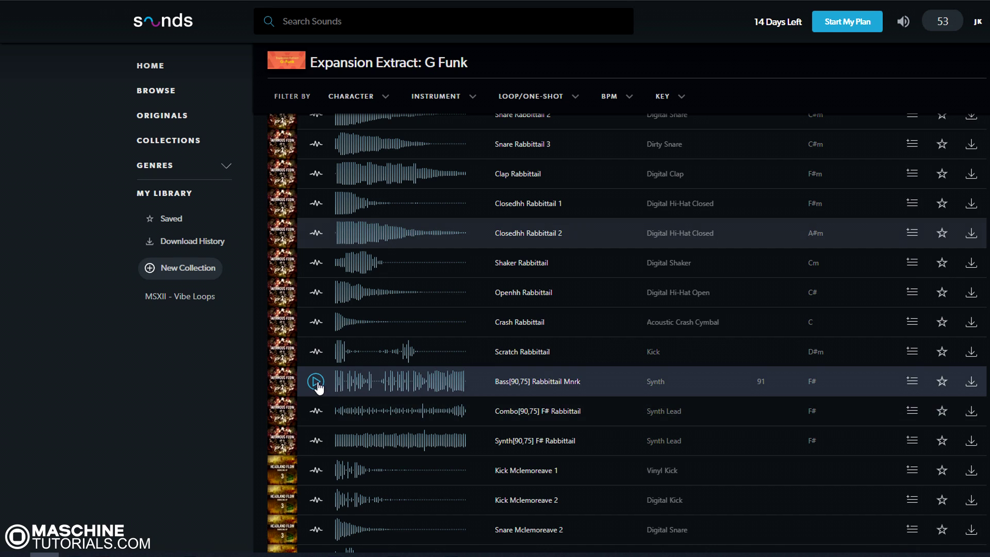
click(316, 382)
click(316, 413)
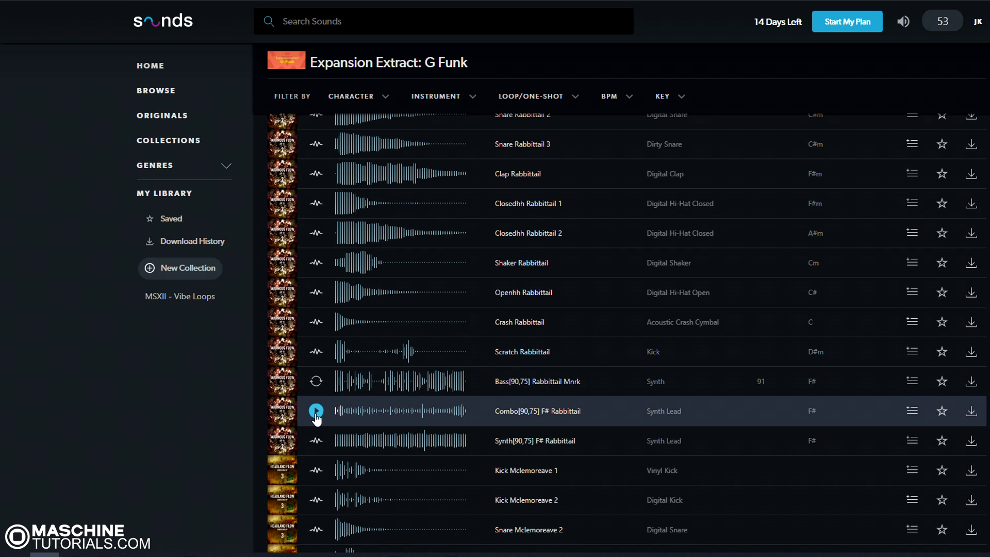
scroll(317, 410, up, 8)
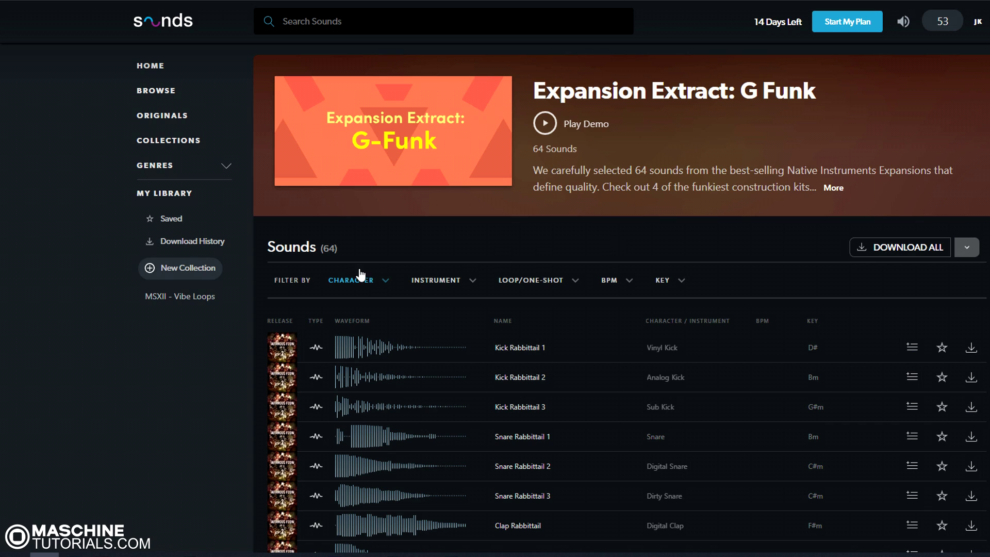
click(183, 279)
Step: Name the new library collection 'Boom Bap Drums'
text(Boom Bap Drums)
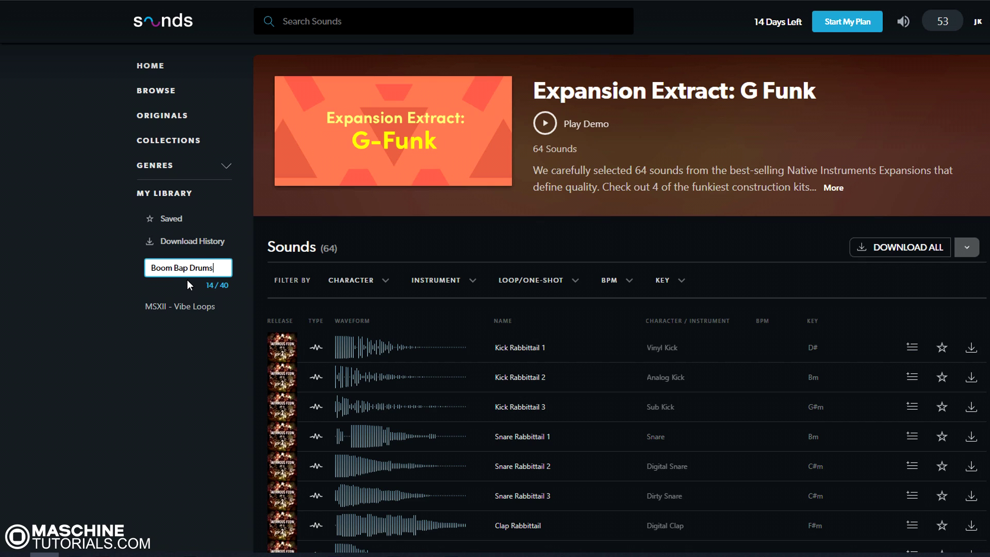
key(Return)
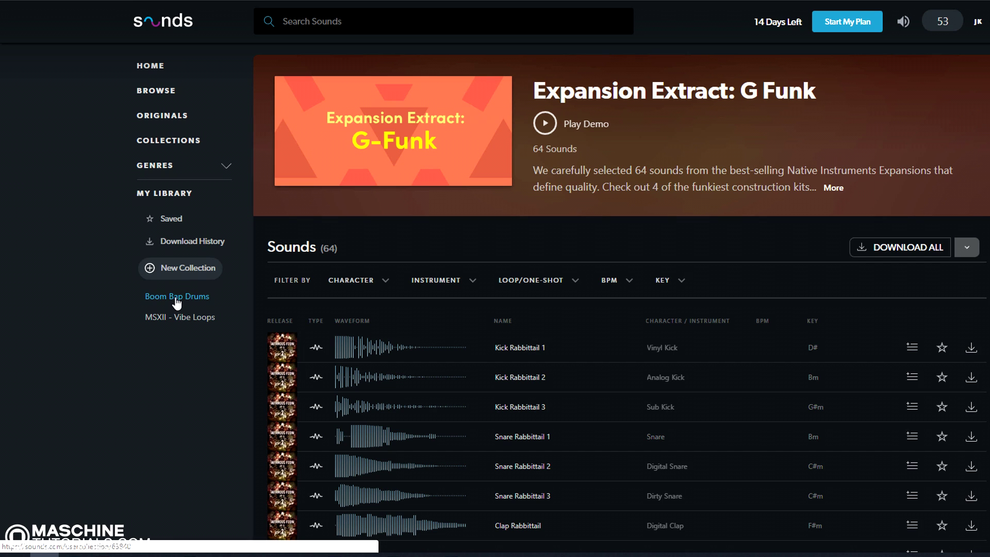
Step: Filter all sounds to One-Shot, Drums and Vinyl character, leaving 4,512 results
click(168, 93)
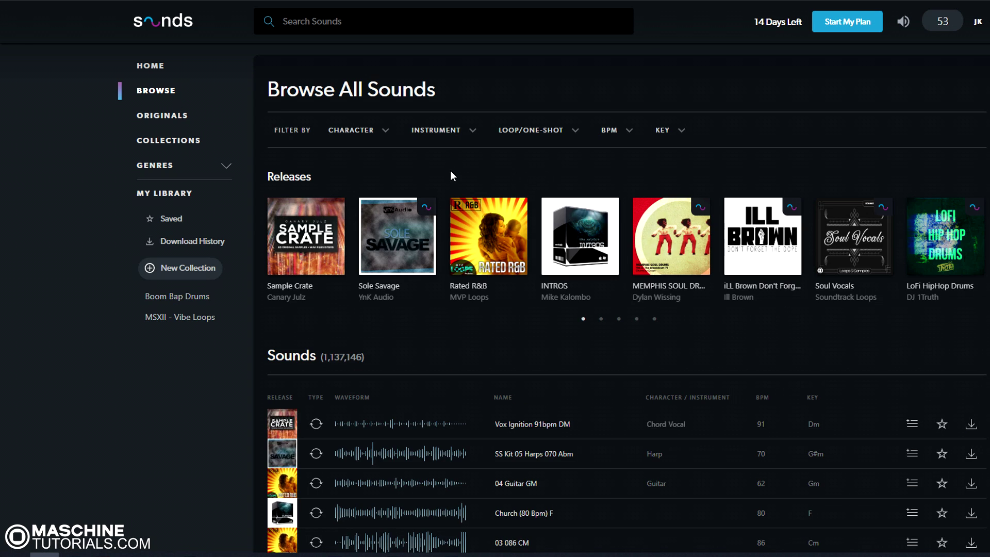
click(575, 132)
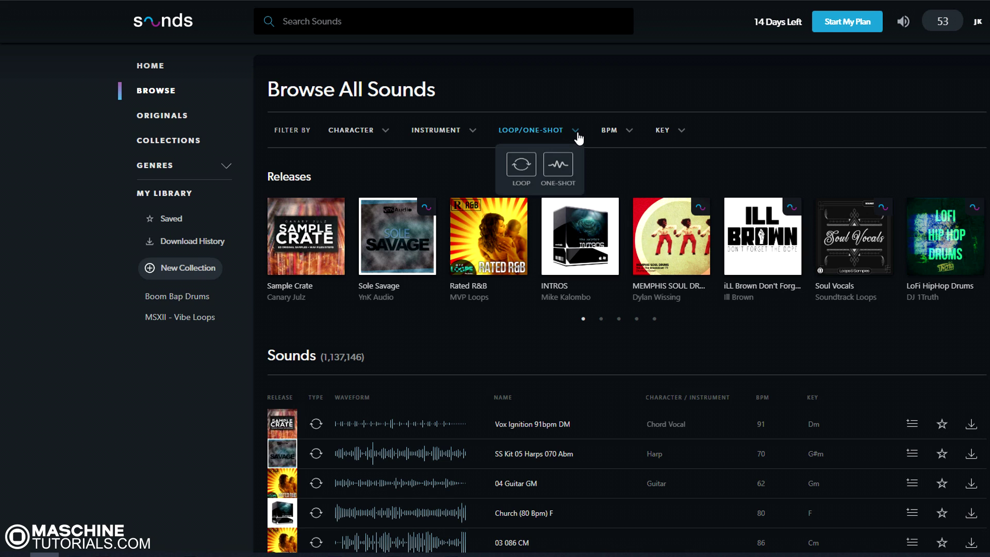
click(553, 181)
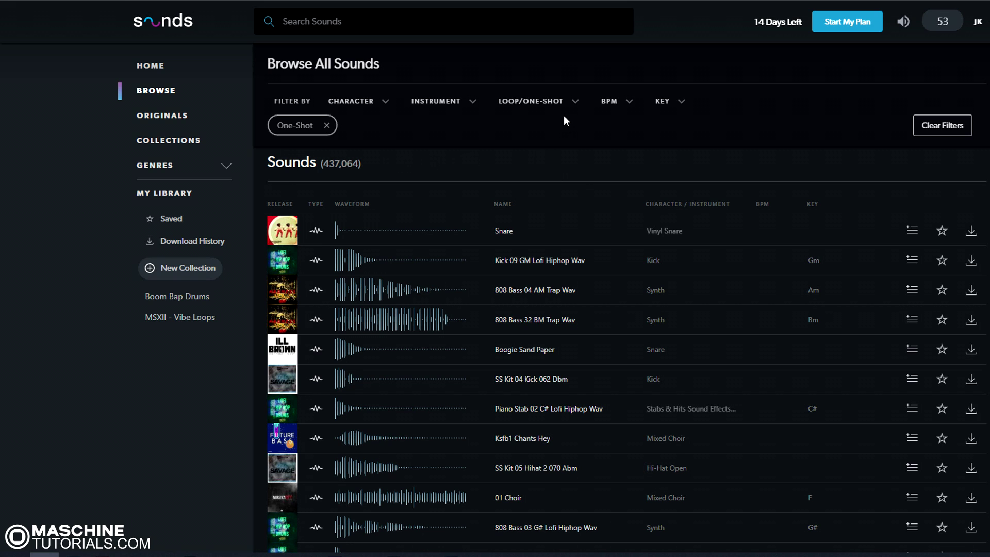
click(470, 106)
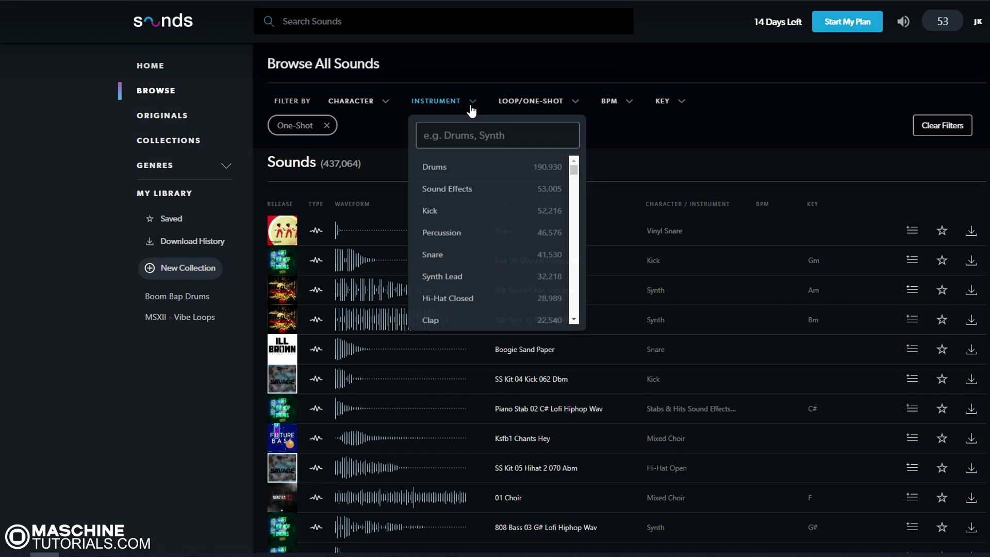
click(452, 176)
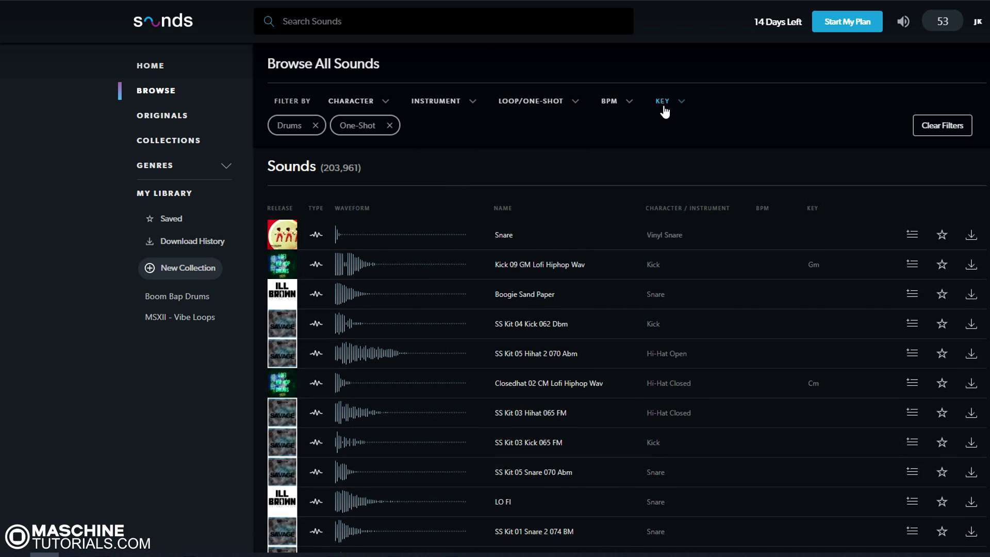
click(389, 103)
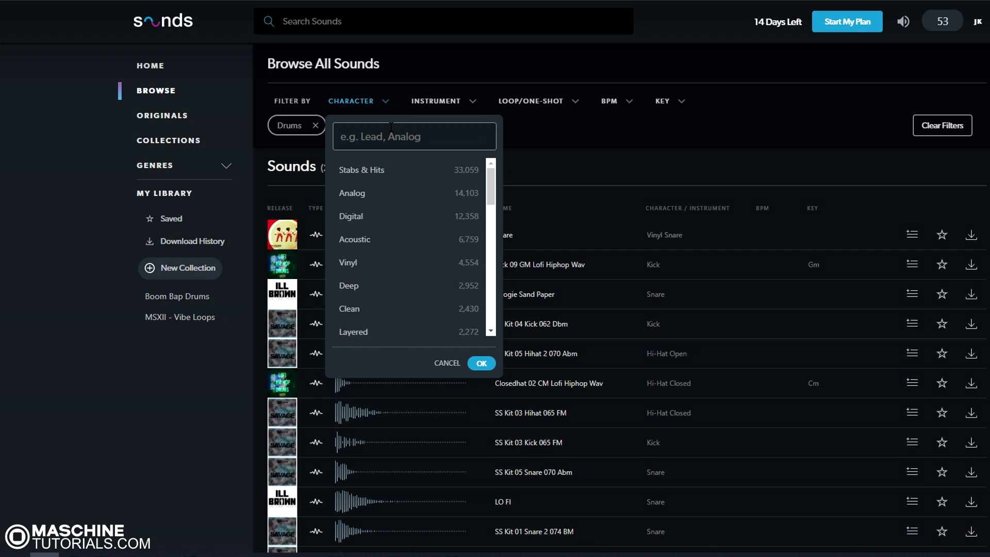
click(380, 263)
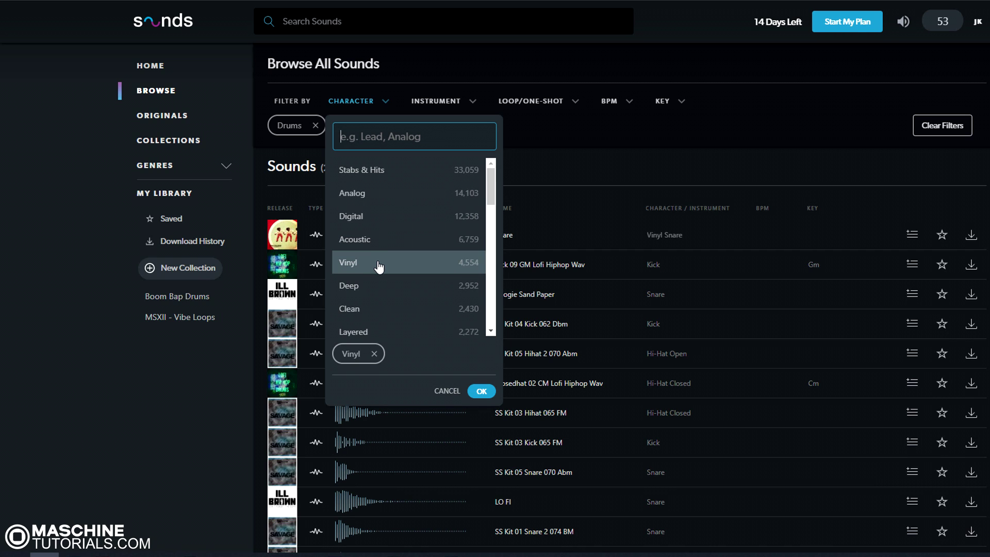
click(481, 392)
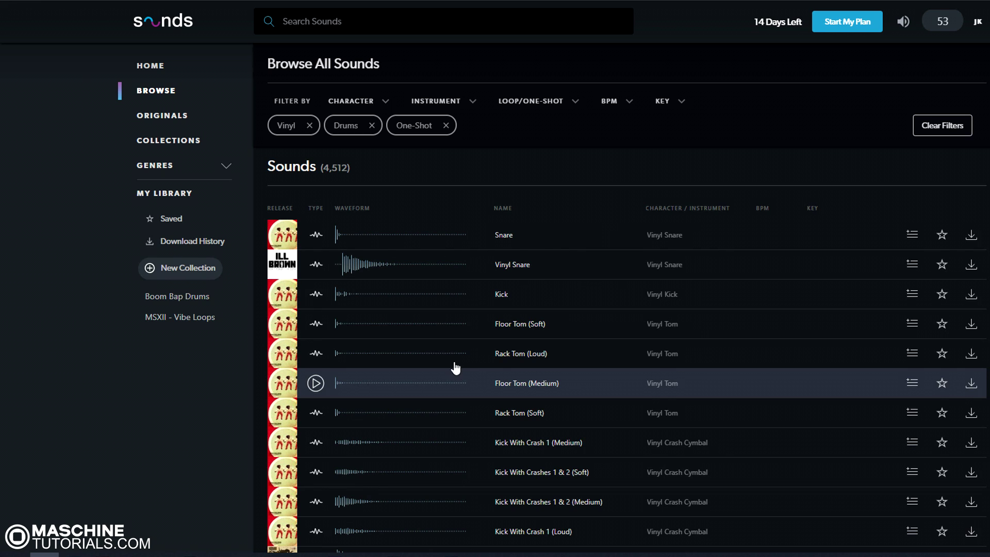
Step: Preview the vinyl Snare and Kick one-shots and add both to Boom Bap Drums
click(316, 235)
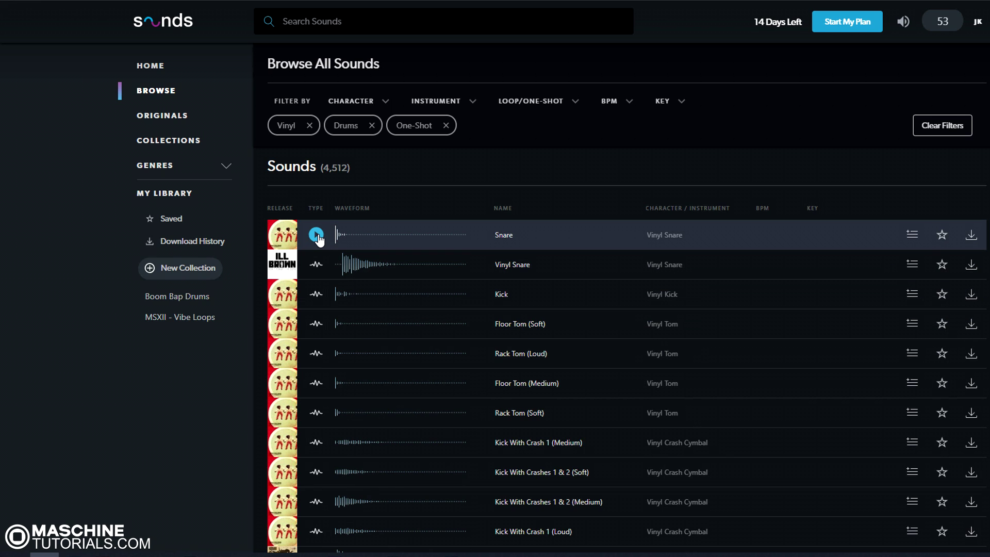
click(912, 234)
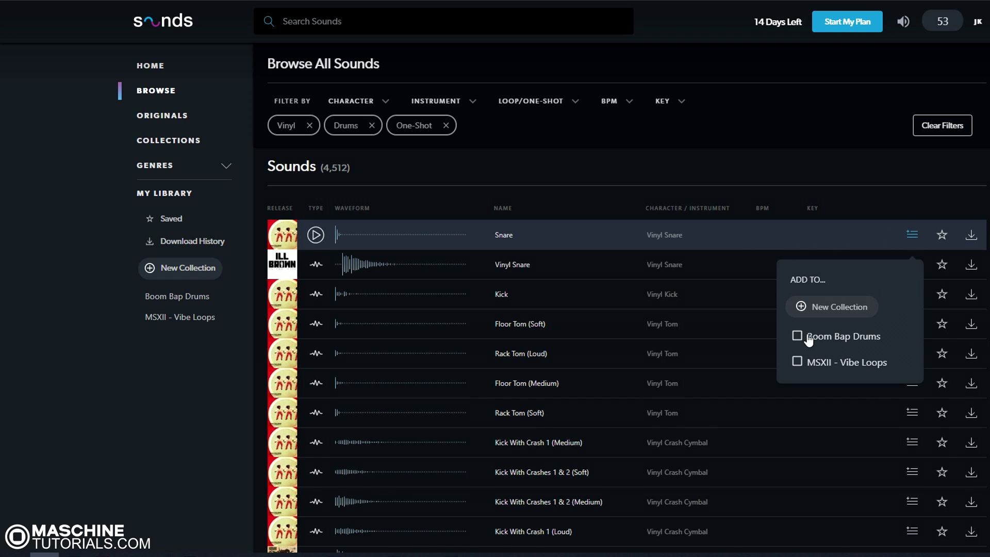
click(797, 336)
click(318, 295)
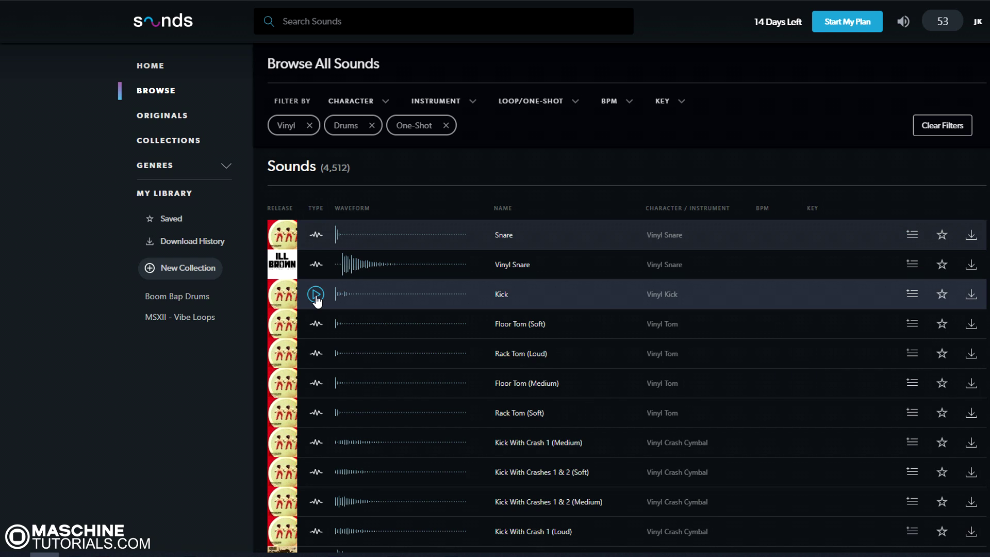
click(912, 294)
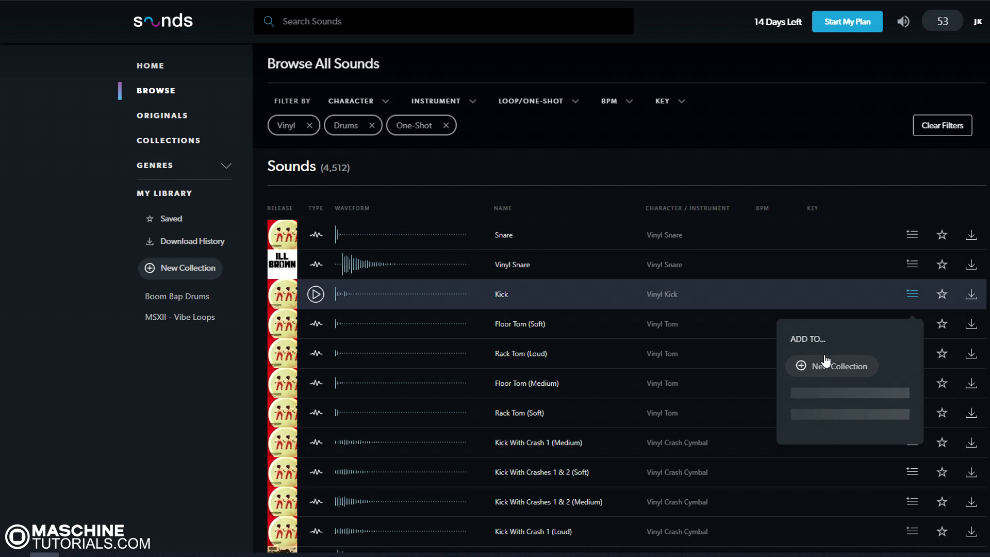
click(798, 396)
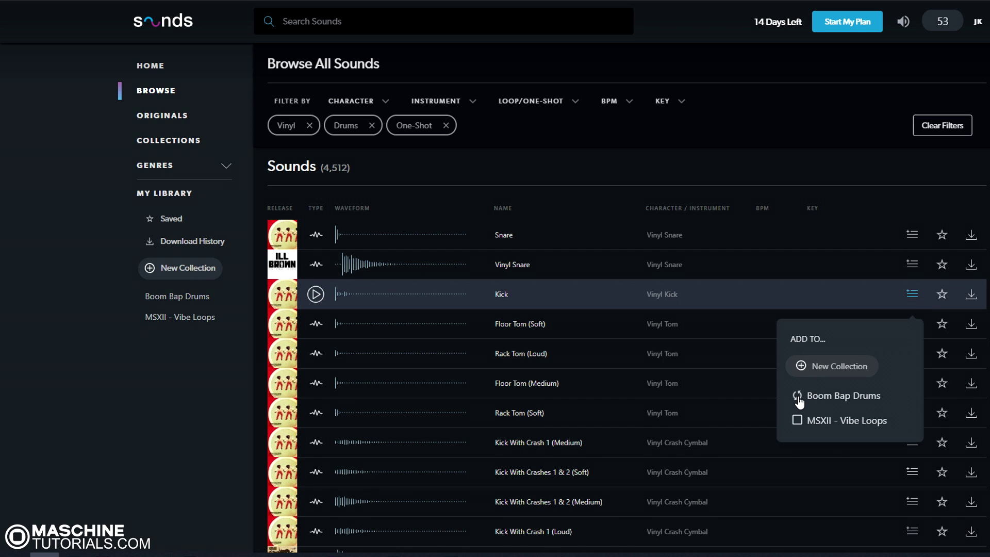
click(858, 183)
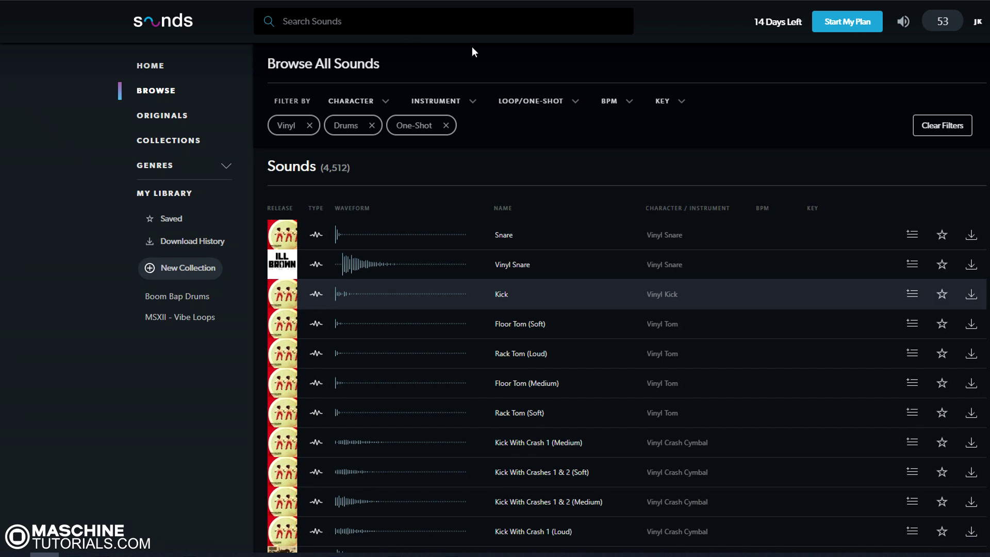
scroll(641, 173, up, 3)
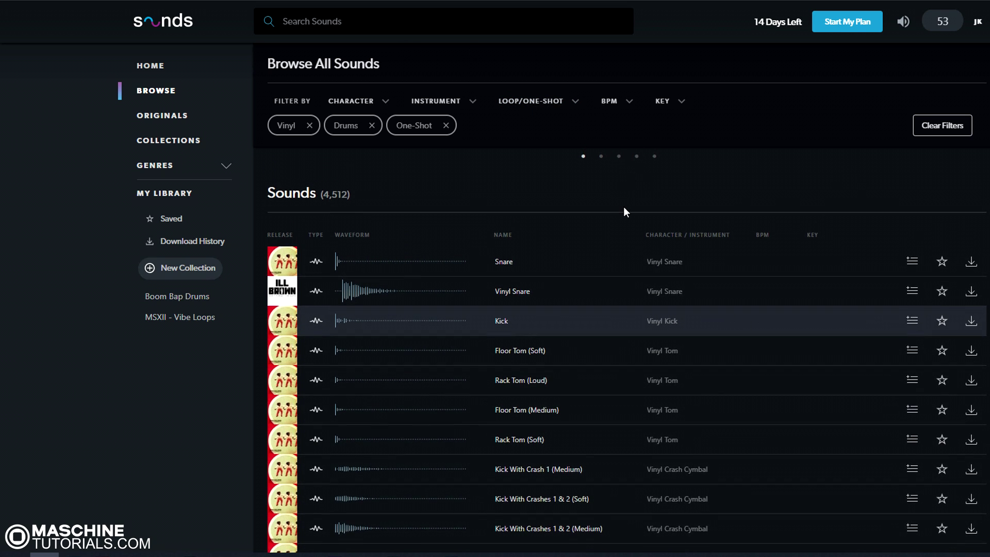
scroll(624, 206, up, 2)
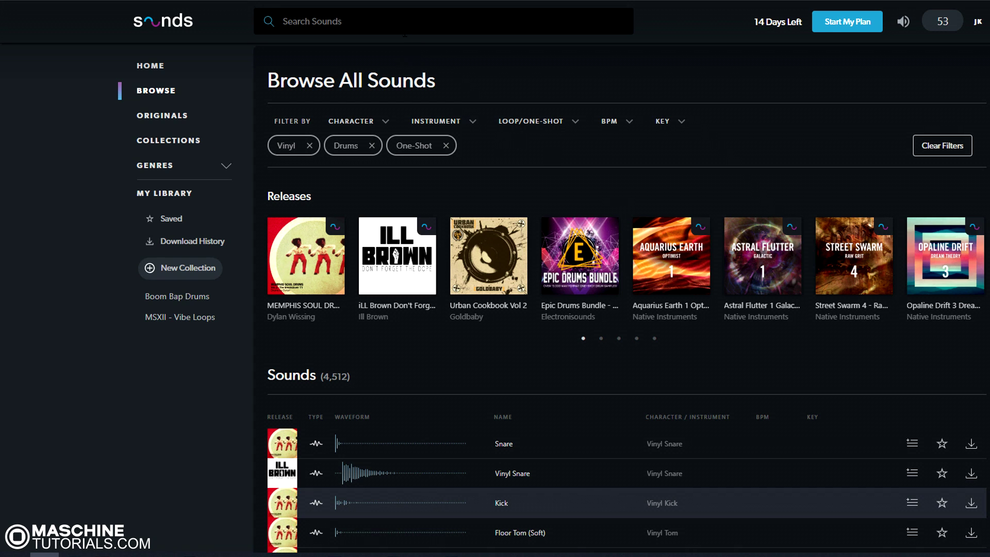
click(405, 31)
Step: Search sounds for 'msx'
text(msx)
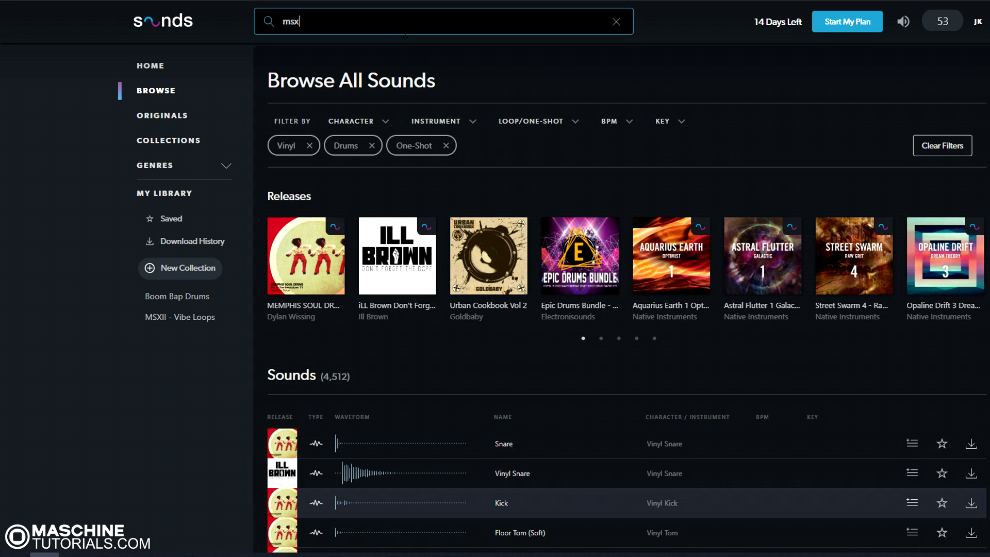
key(Return)
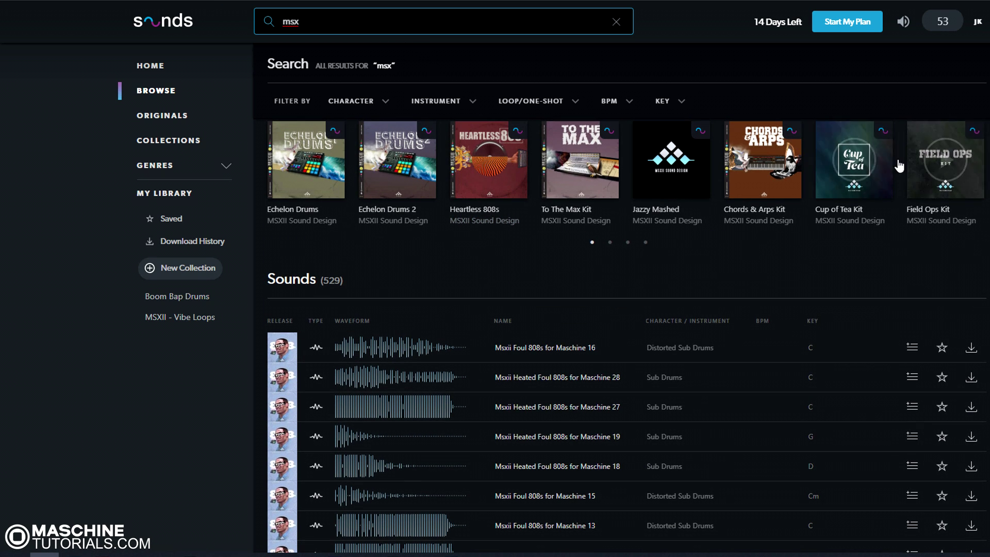
scroll(647, 252, up, 1)
Step: Play the Echelon Drums 2, To The Max Kit and Cup of Tea Kit demos, then open Cup of Tea Kit
mouse_move(594, 233)
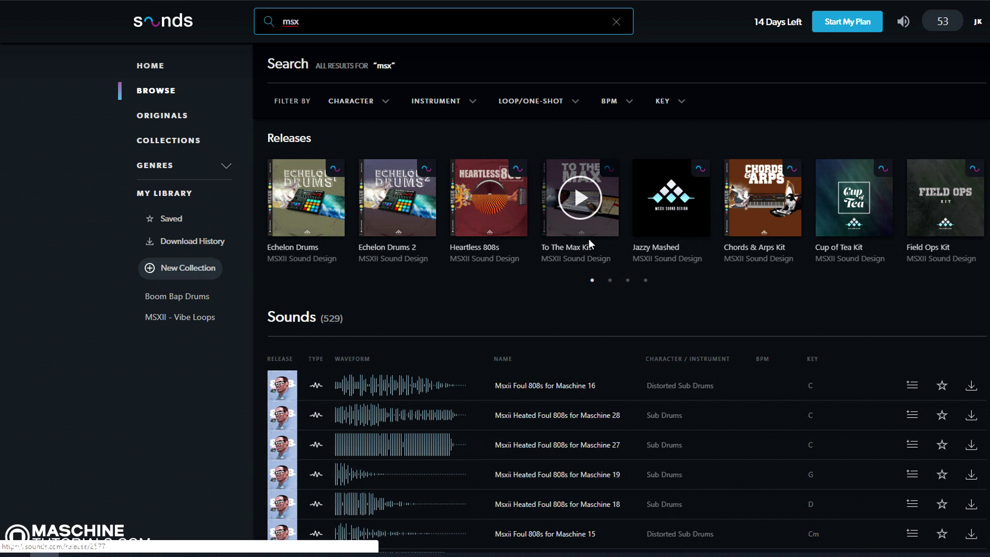
click(402, 207)
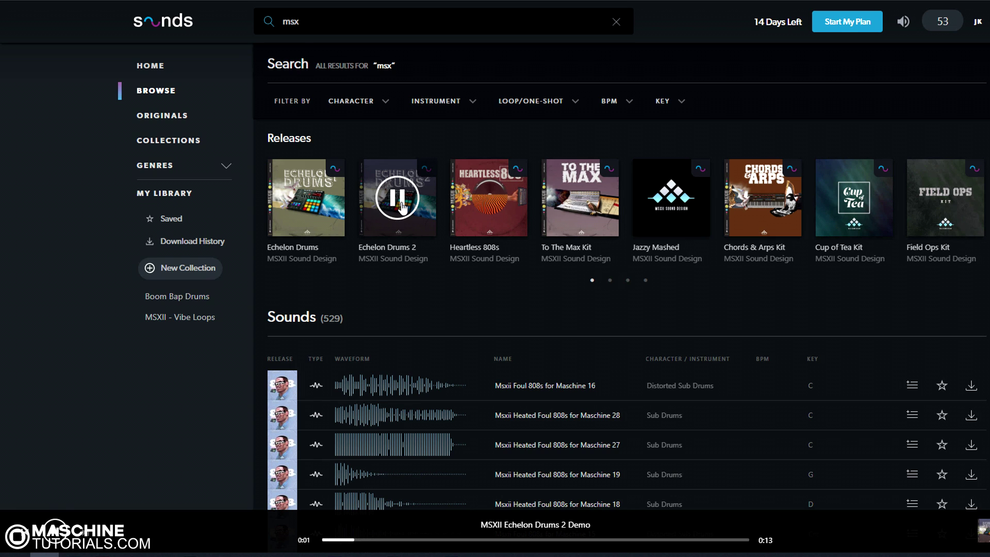
click(582, 198)
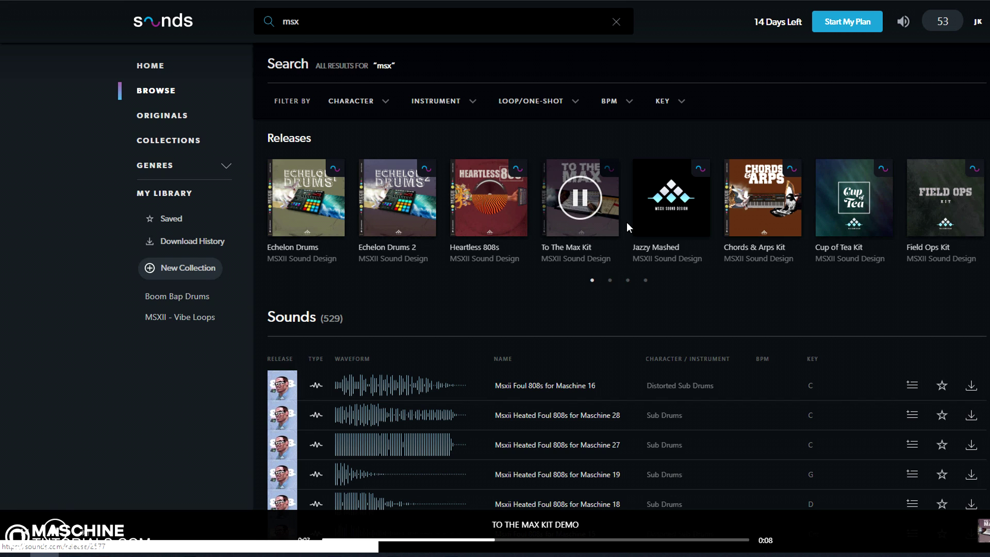
click(879, 235)
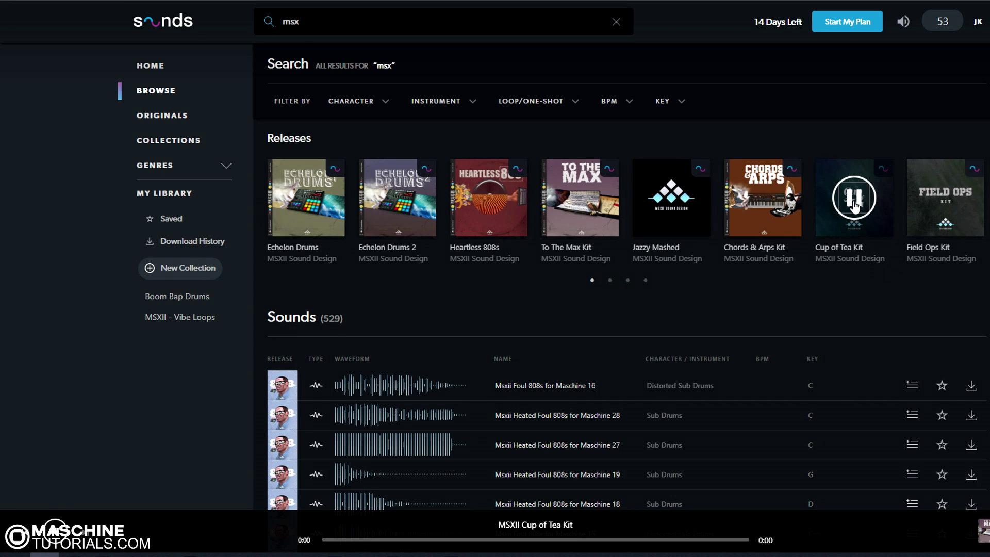
click(878, 234)
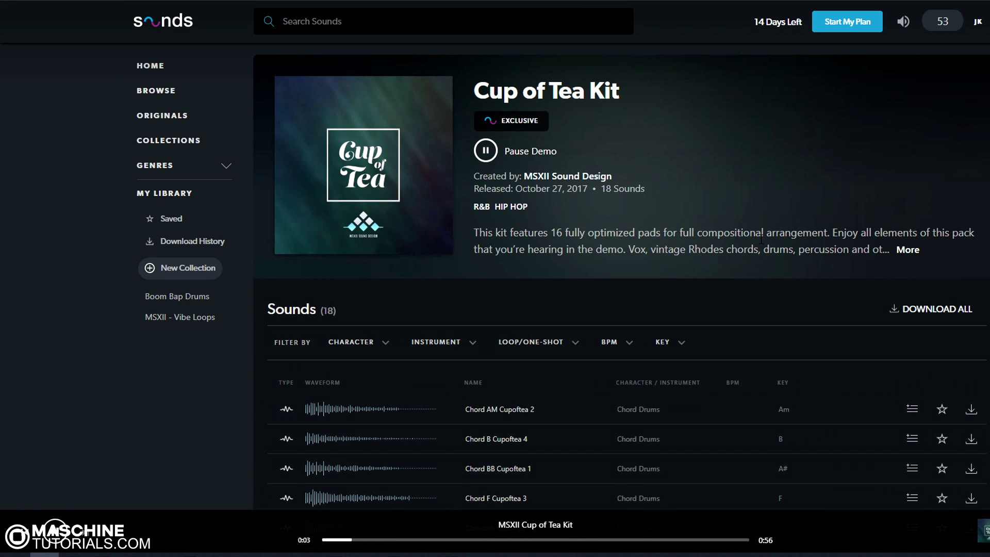
Step: Pause the kit demo and preview Chord F Cupoftea 3 and Chord BB Cupoftea 1
click(495, 152)
scroll(789, 289, down, 1)
scroll(726, 314, down, 2)
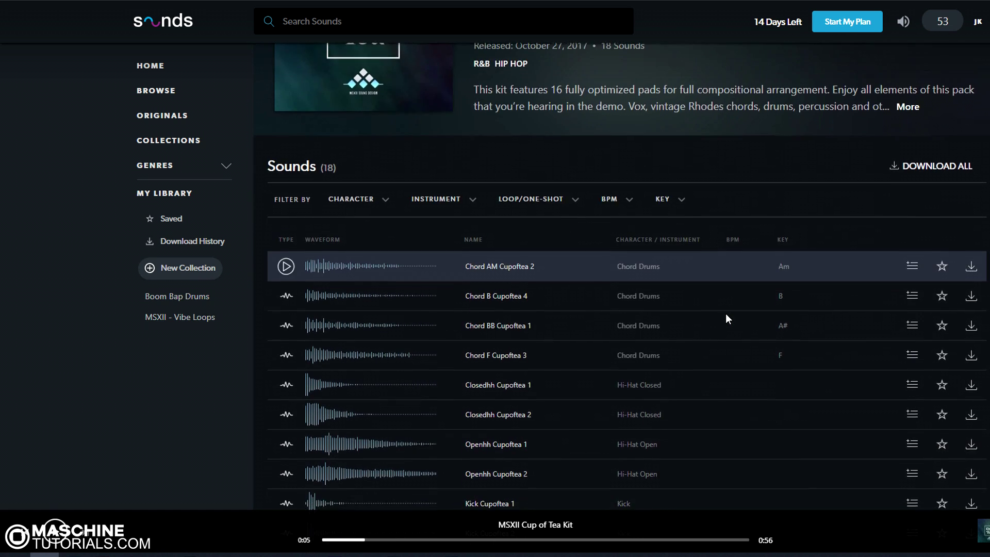
scroll(725, 314, down, 3)
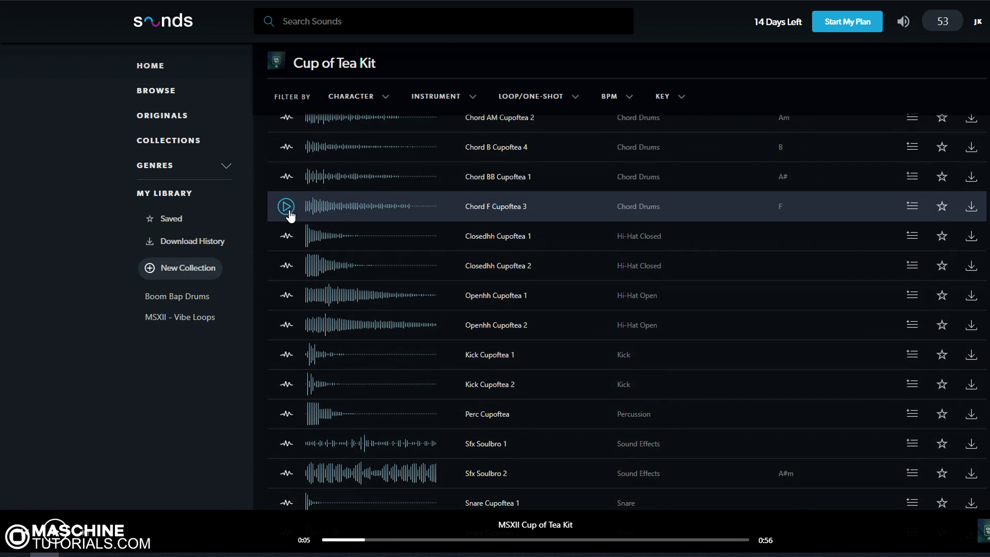
click(290, 212)
click(285, 184)
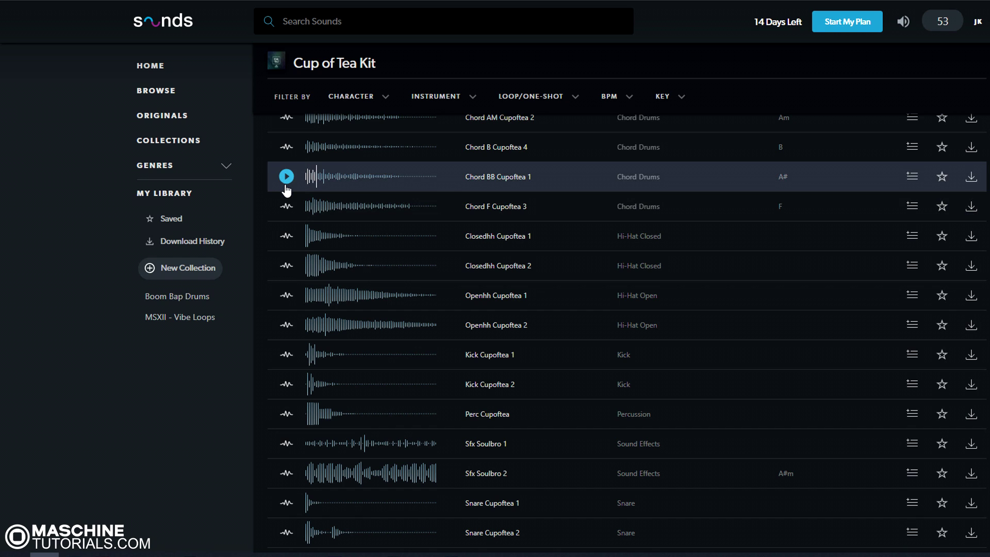
scroll(287, 191, up, 1)
Step: Add Kick Cupoftea 1 and Perc Cupoftea to the Boom Bap Drums collection
click(288, 373)
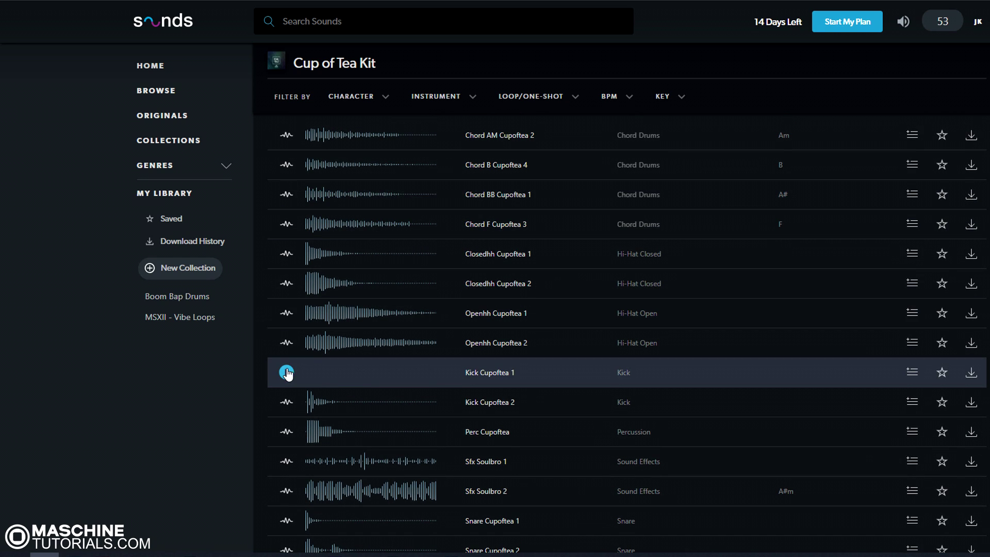
click(912, 371)
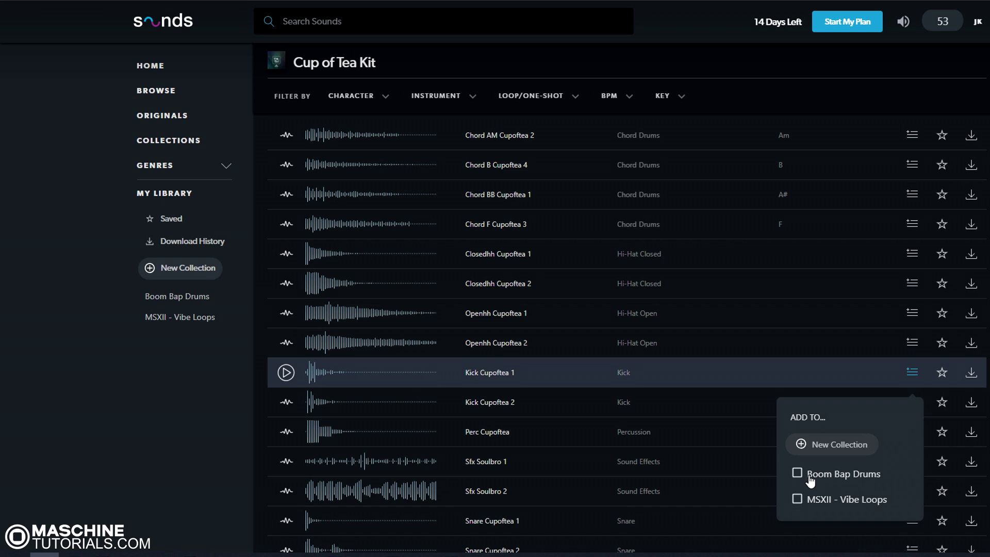
click(810, 478)
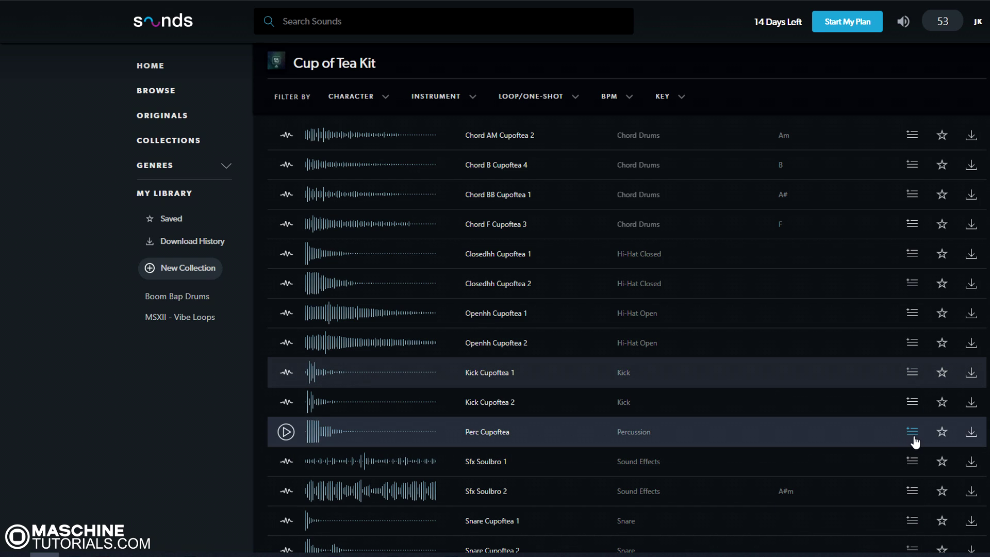
click(913, 432)
click(798, 361)
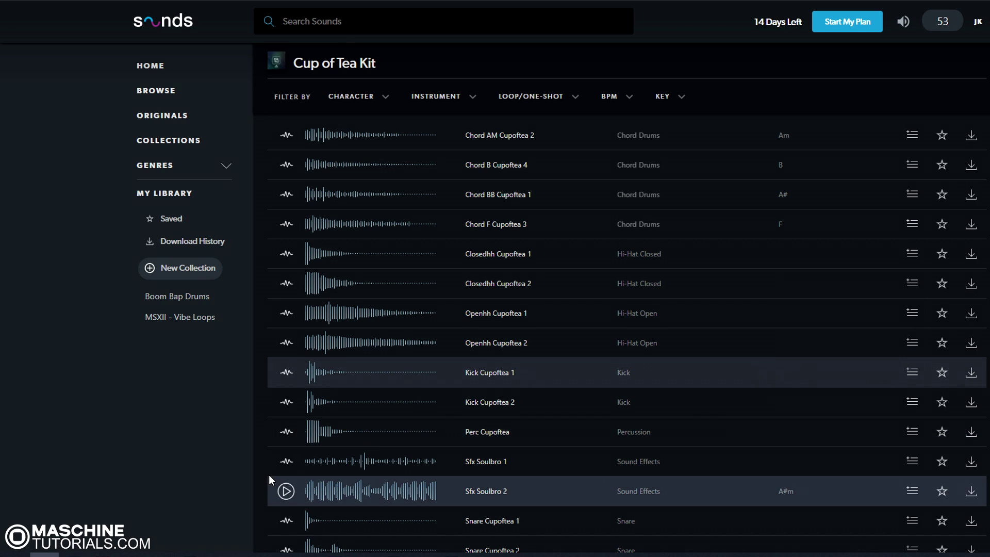
Step: Preview Snare Cupoftea 1 and add it to Boom Bap Drums
scroll(268, 473, down, 3)
scroll(268, 472, down, 1)
click(281, 461)
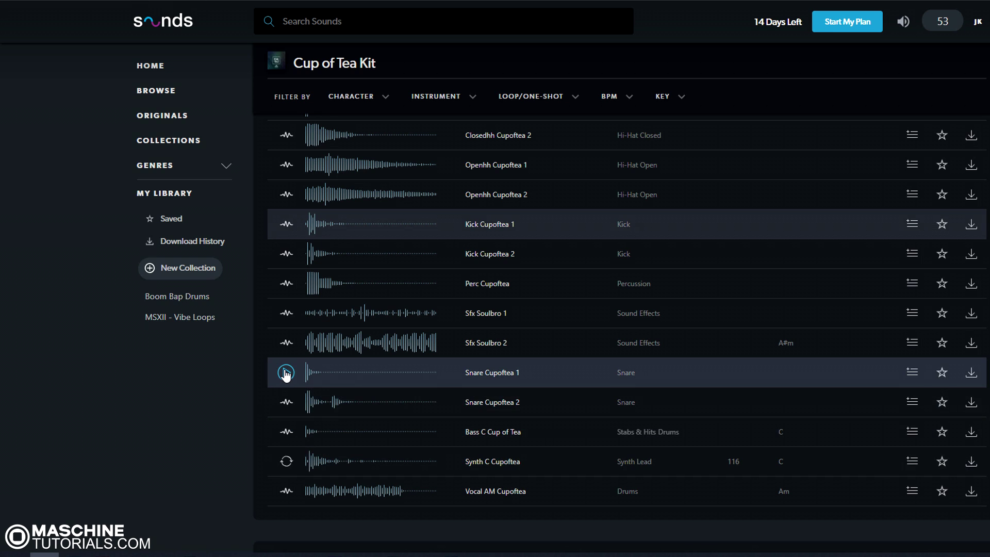
click(913, 373)
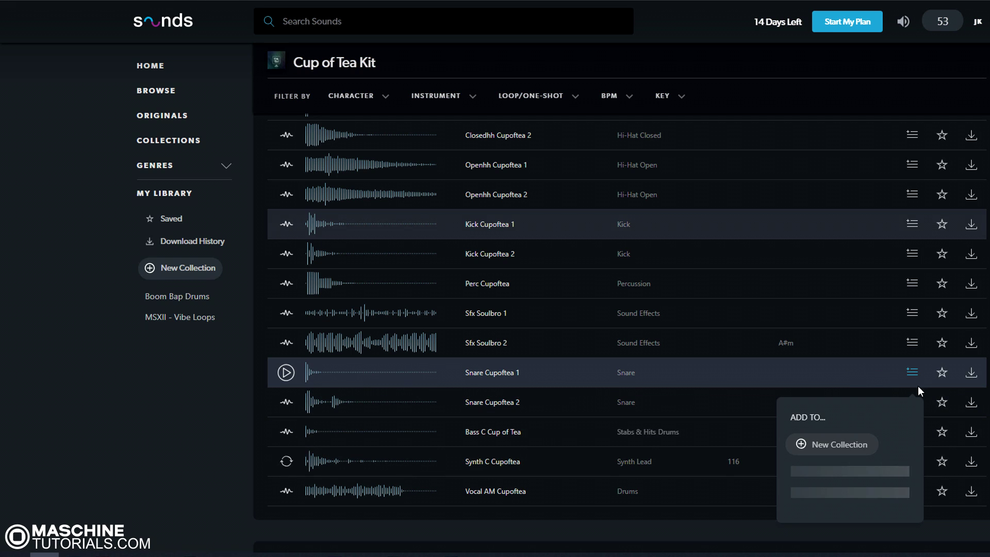
click(797, 473)
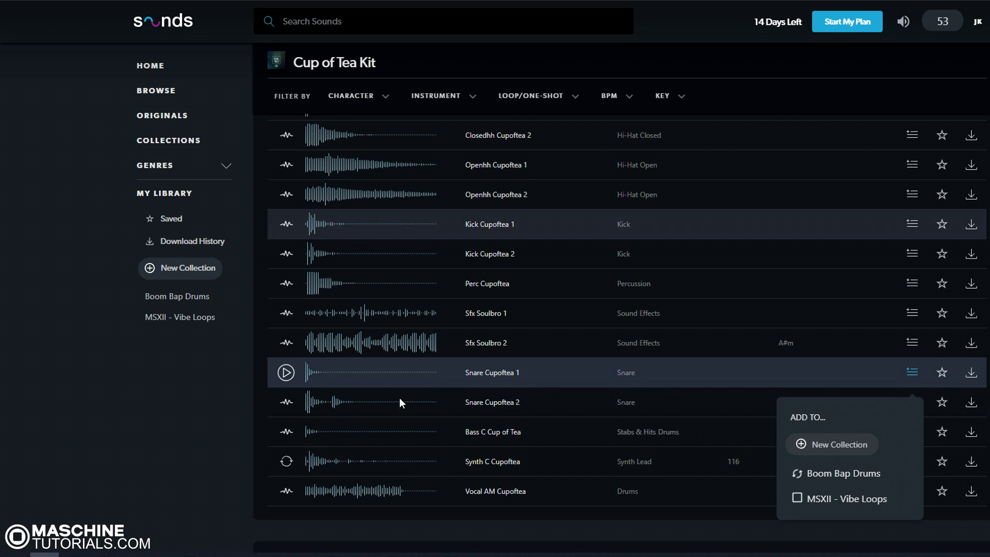
click(240, 415)
scroll(241, 415, up, 10)
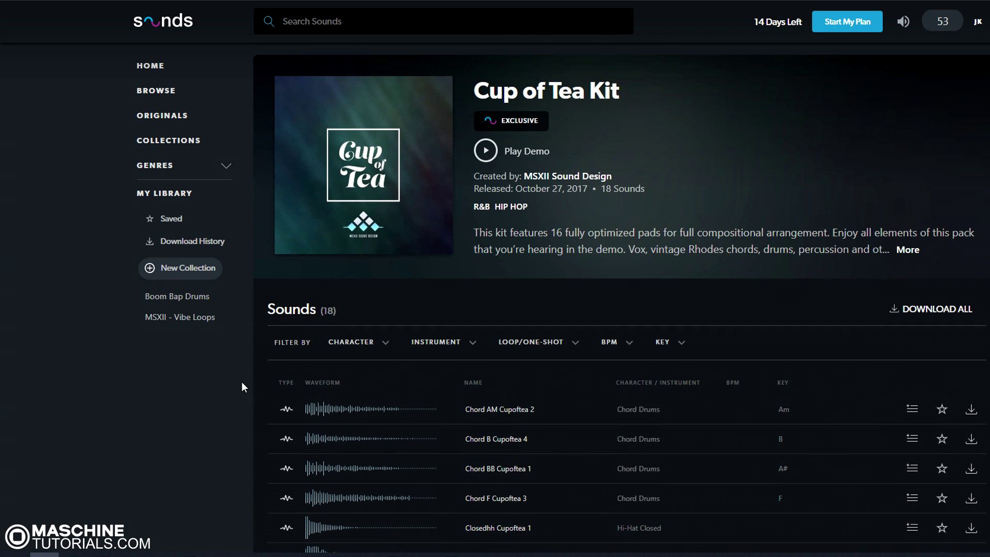
Step: Download all five Boom Bap Drums sounds to NI Apps for 5 credits
click(196, 297)
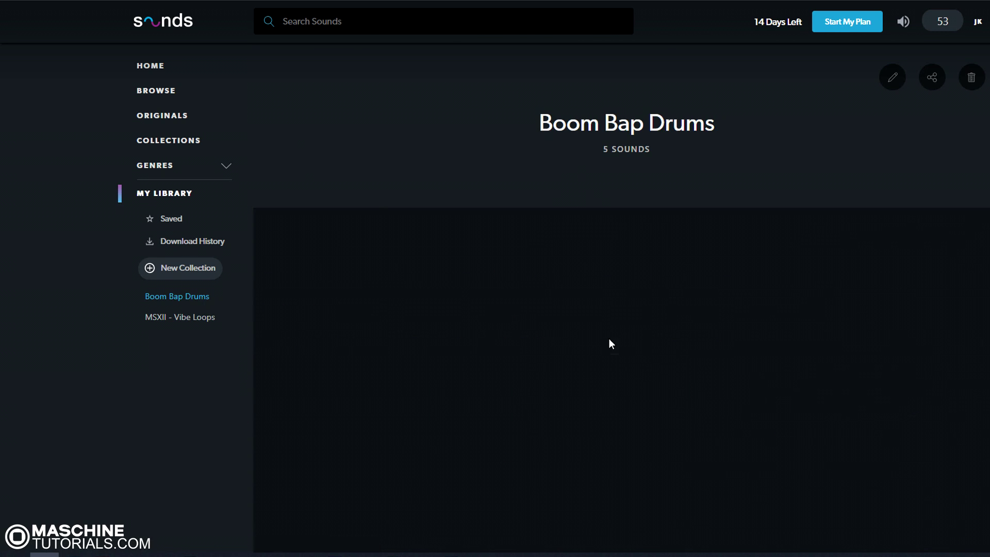
click(968, 244)
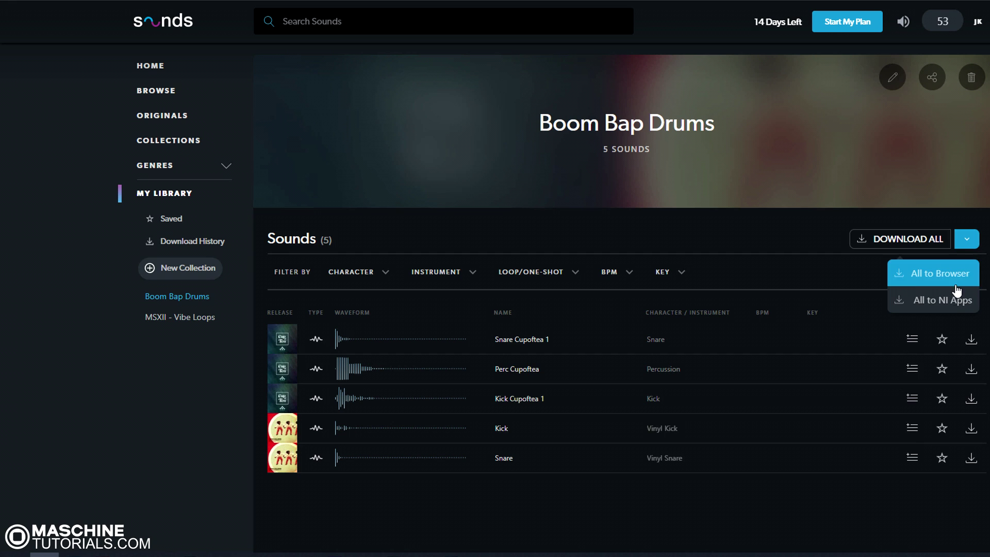
click(949, 300)
click(638, 307)
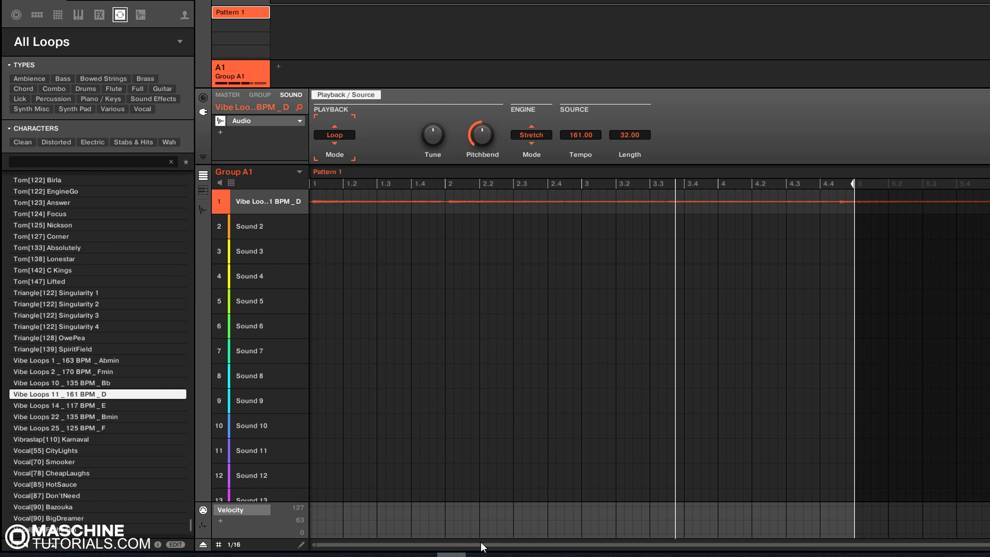
Step: Inspect the MSXII - Vibe Loops and MSXII loop lists among the loop product collections
click(99, 46)
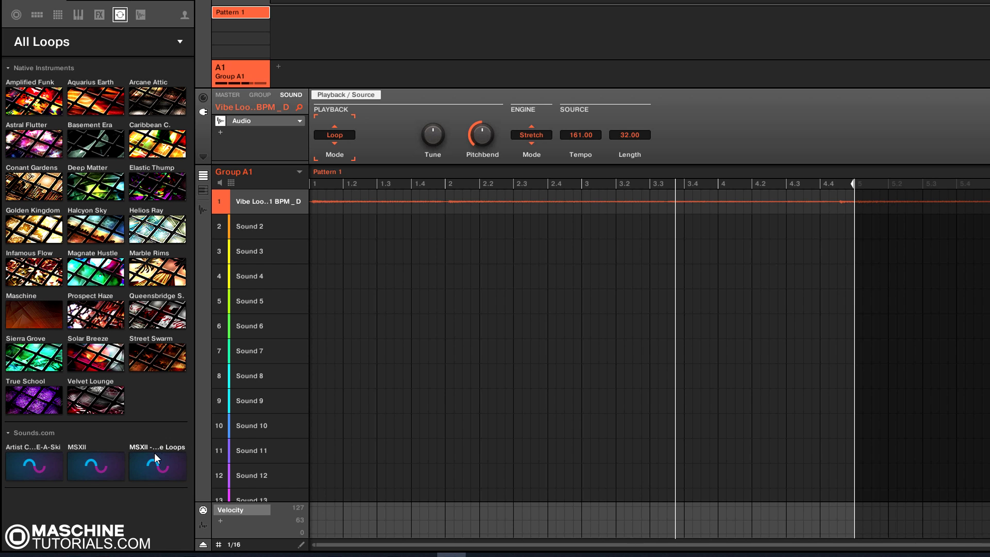
click(154, 467)
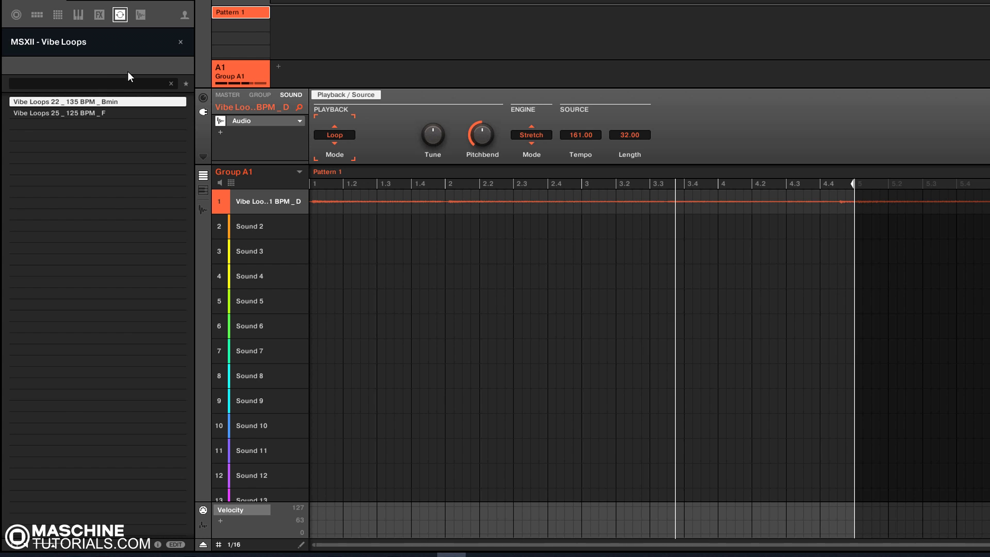
click(181, 42)
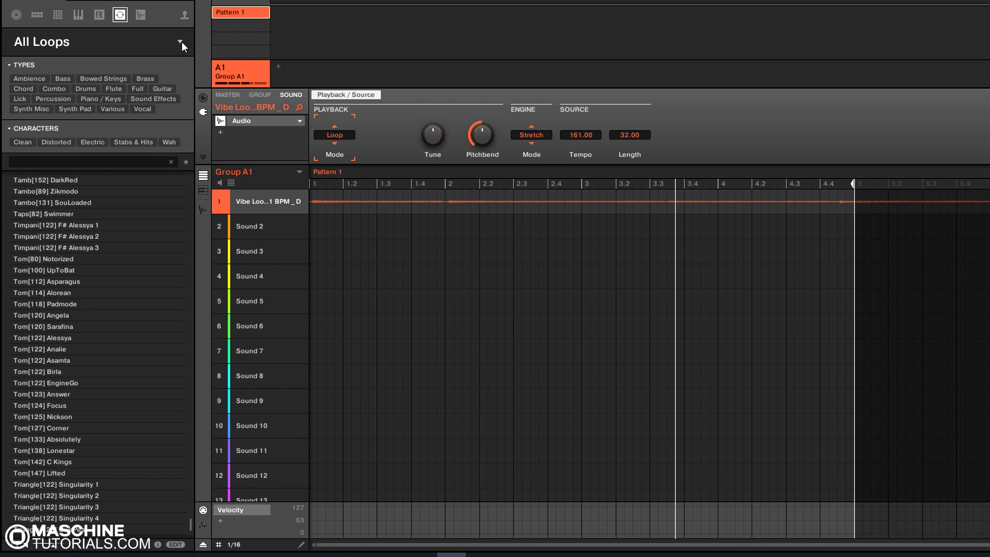
click(124, 41)
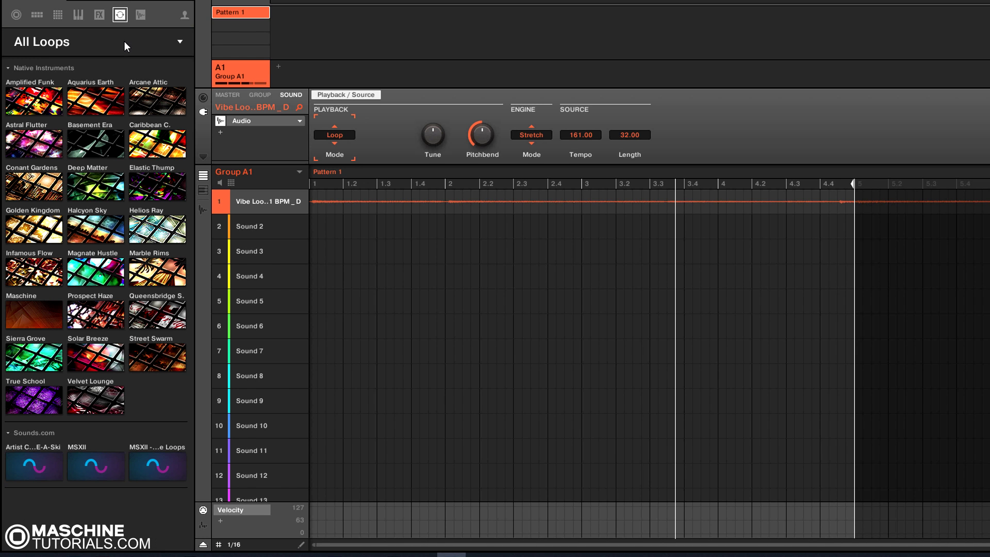
click(94, 469)
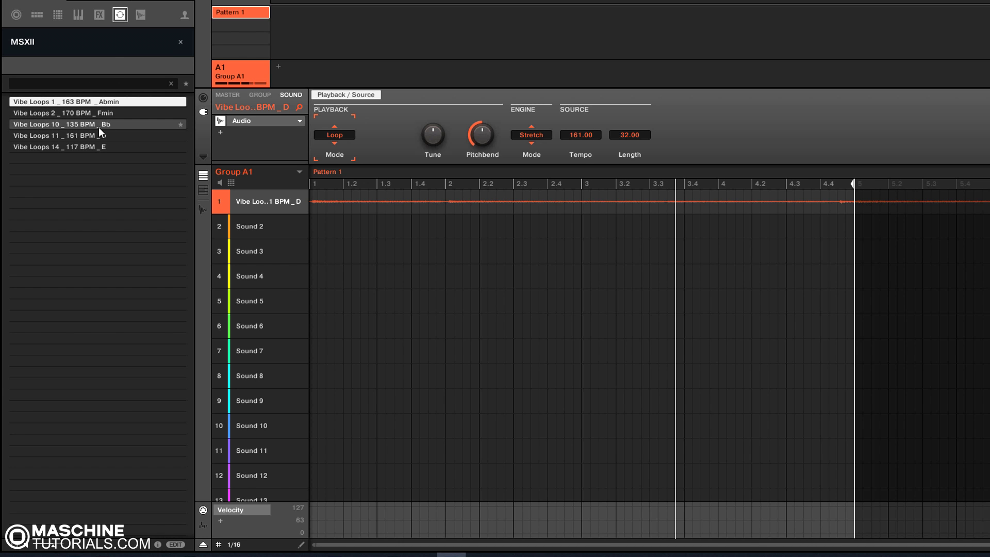
click(181, 42)
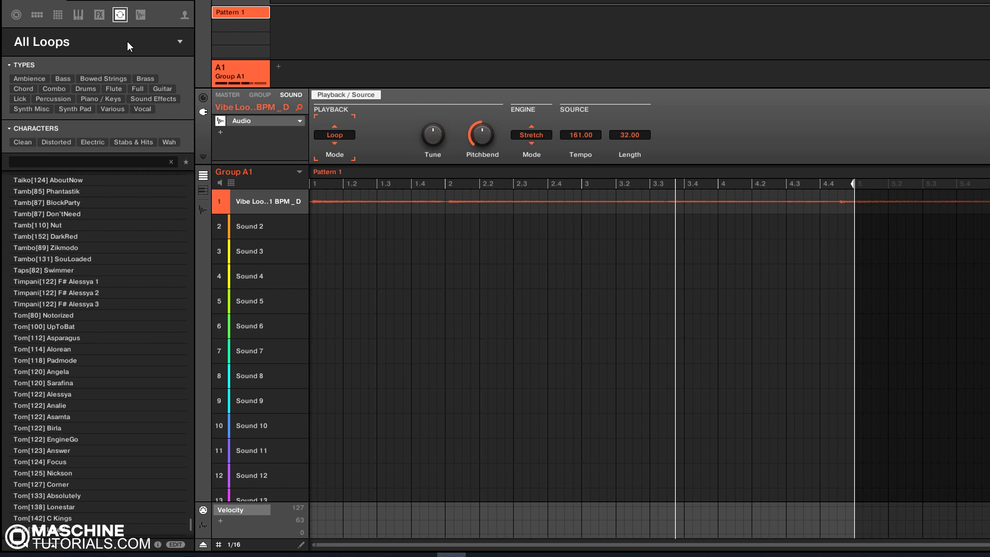
click(127, 41)
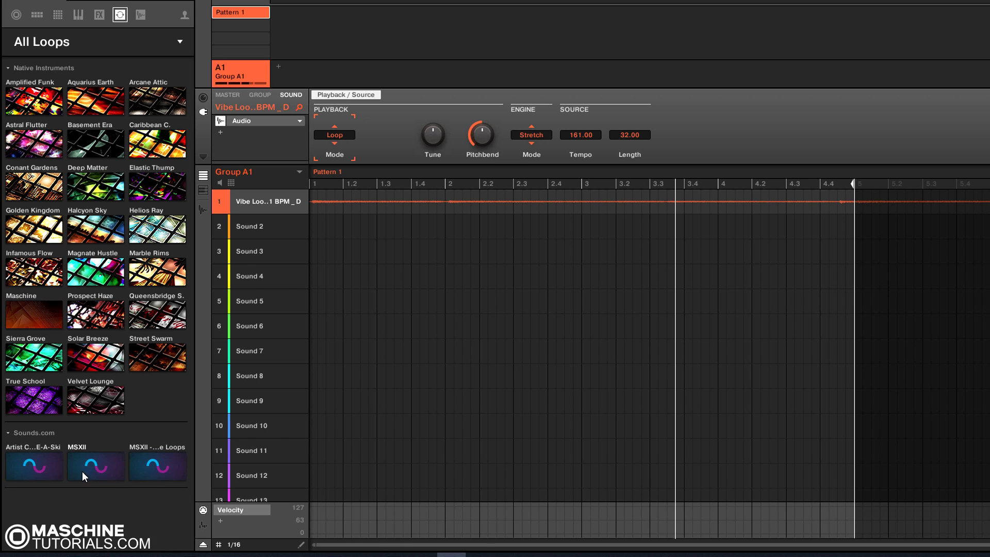
Step: Check the E-A-Ski artist collection's loops and revisit MSXII - Vibe Loops
click(28, 469)
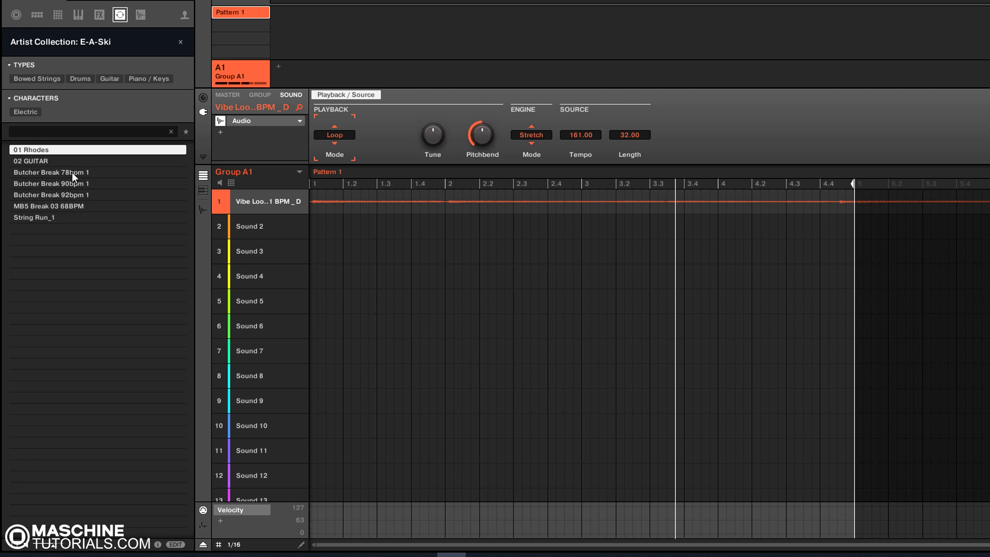
click(180, 41)
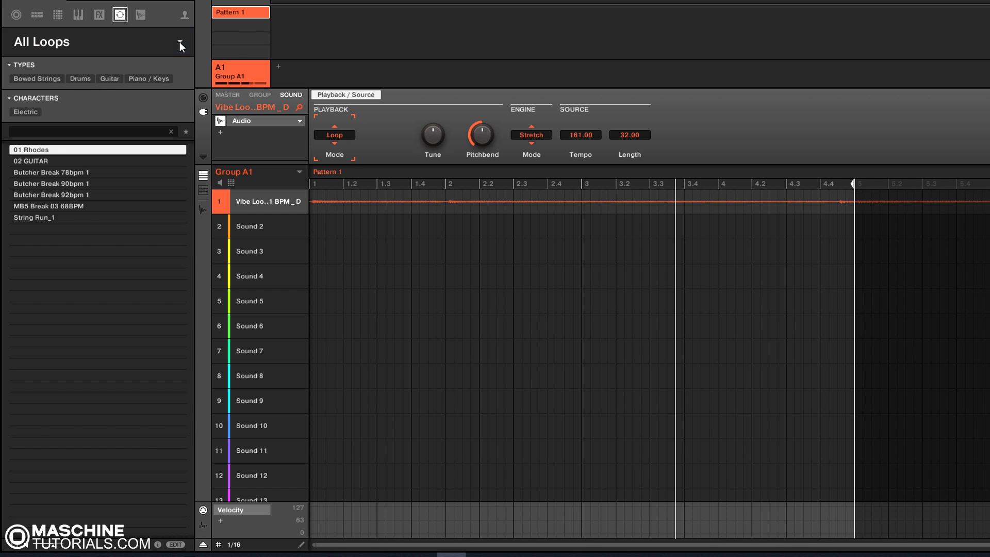
click(131, 39)
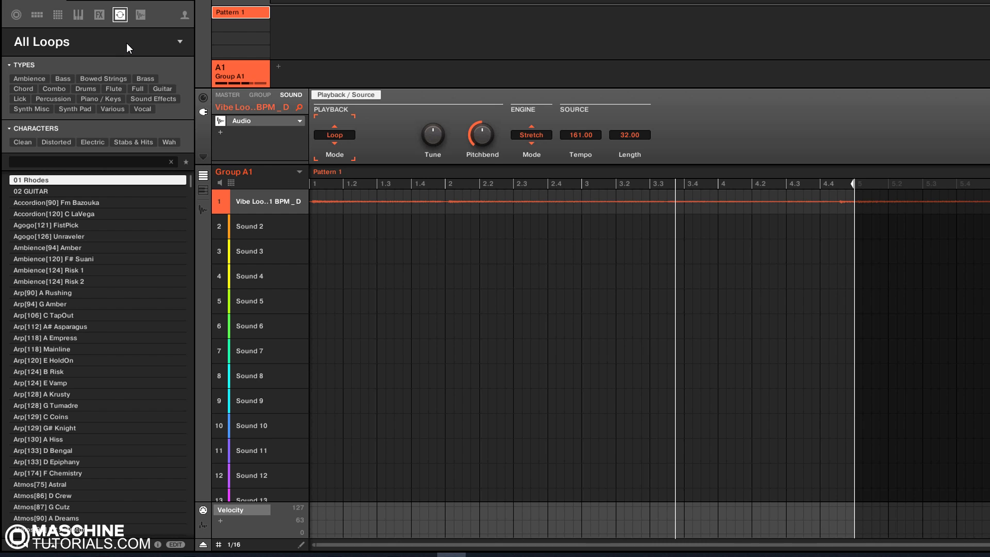
click(126, 42)
click(157, 467)
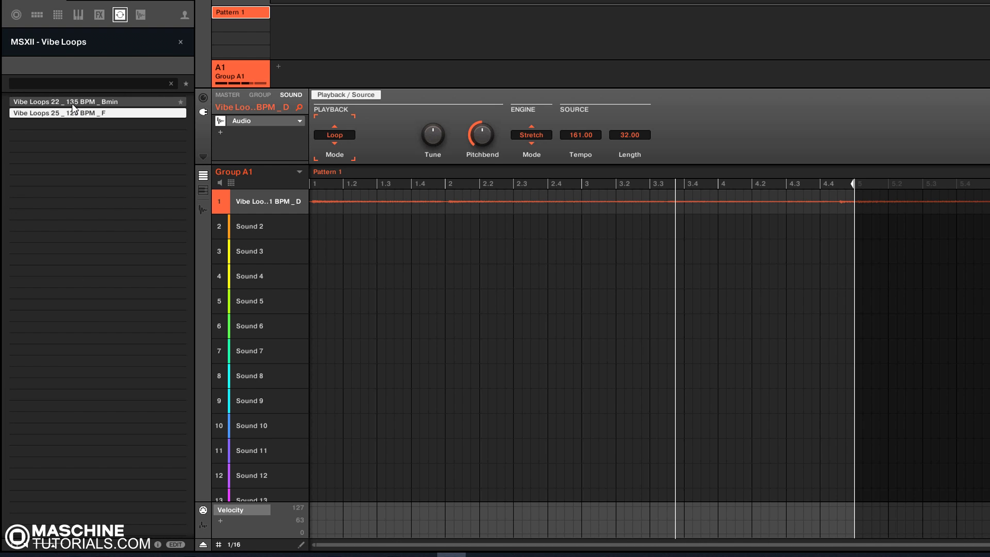
click(181, 41)
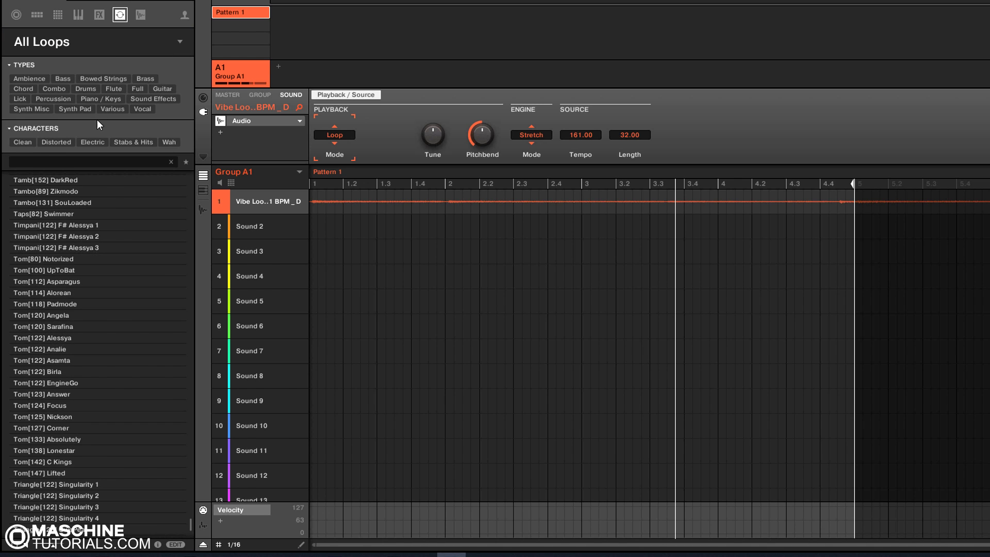
click(107, 41)
Step: Select E-A-Ski loops Butcher Break 90bpm 1, MB5 Break 03 68BPM, 01 Rhodes and 02 GUITAR, then clear the filter
click(29, 457)
click(49, 205)
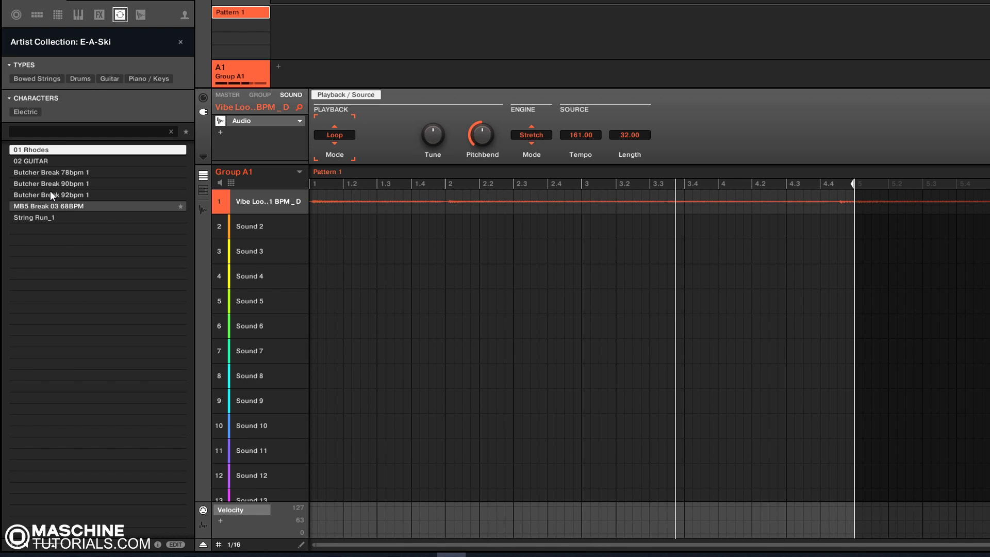
click(49, 184)
click(47, 207)
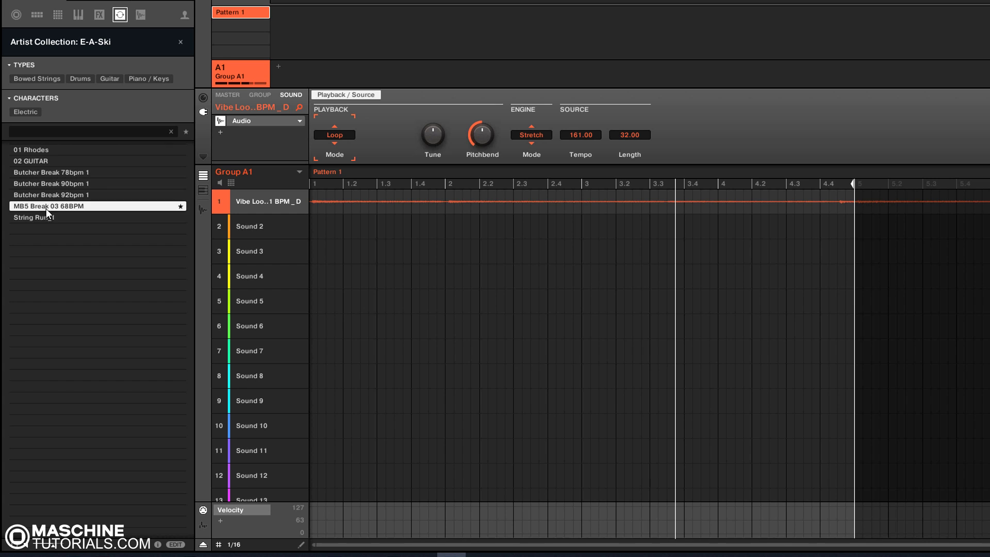
click(38, 150)
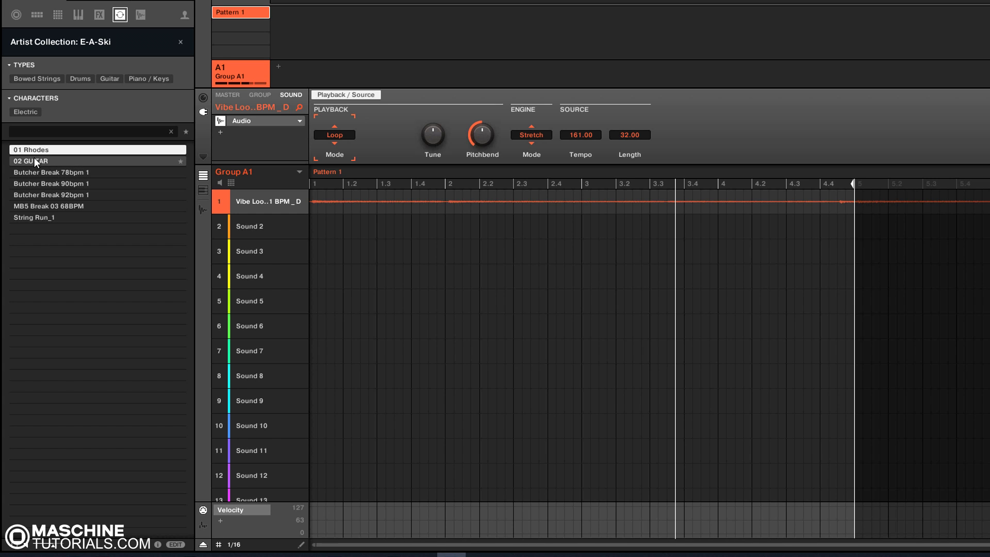
click(33, 162)
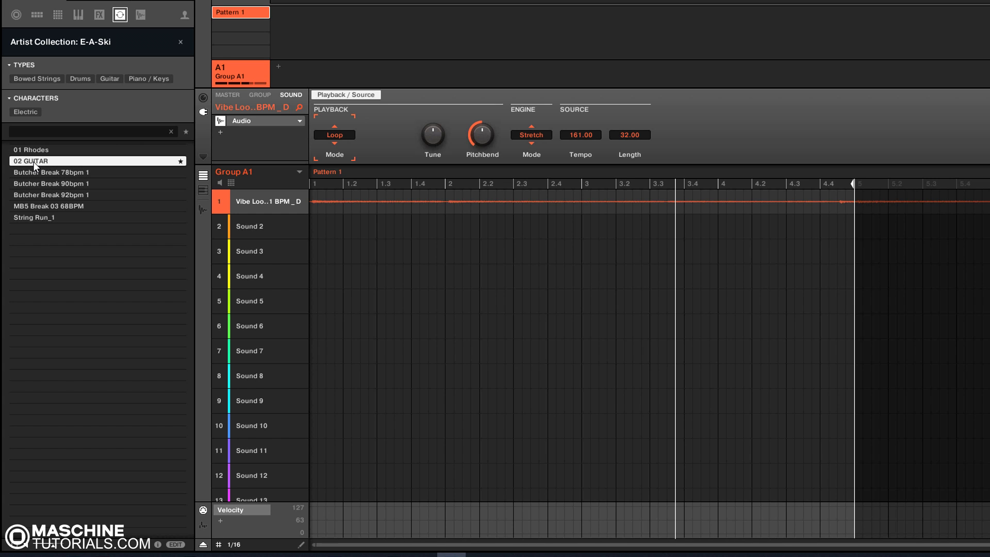
click(180, 42)
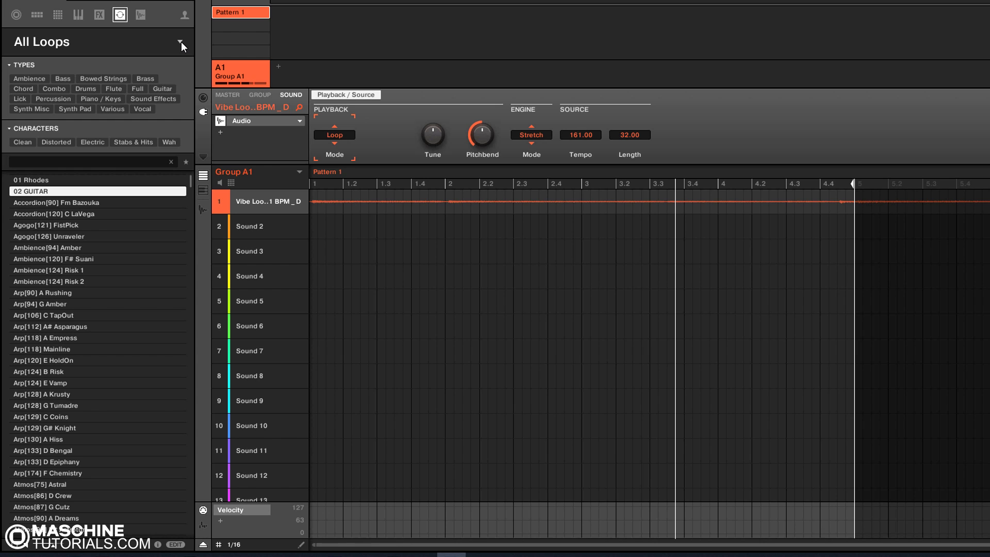
Step: Audition the E-A-Ski one-shots Boom Bap Swing_Bizzy_Clap, Kick BoomBapmatic 37 and perc 21
click(141, 15)
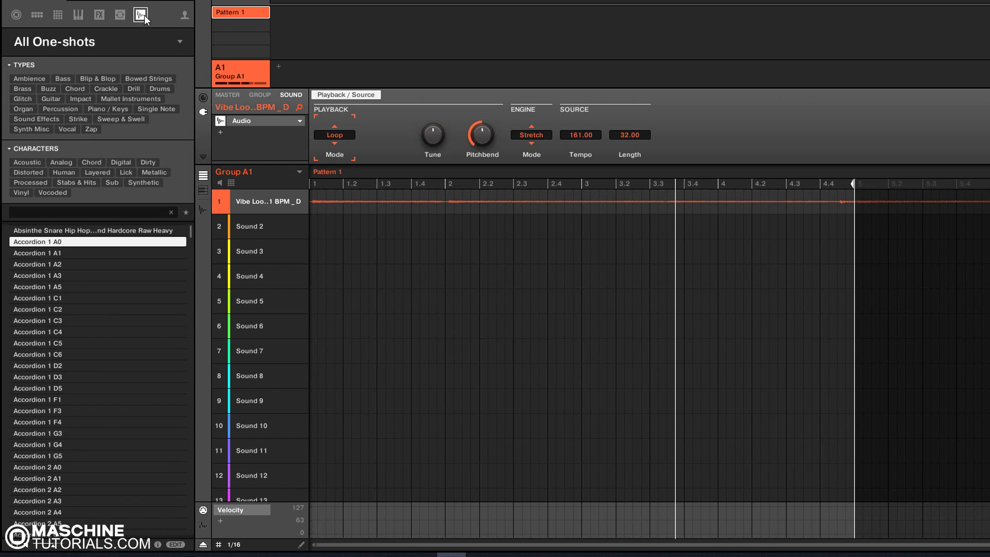
click(110, 42)
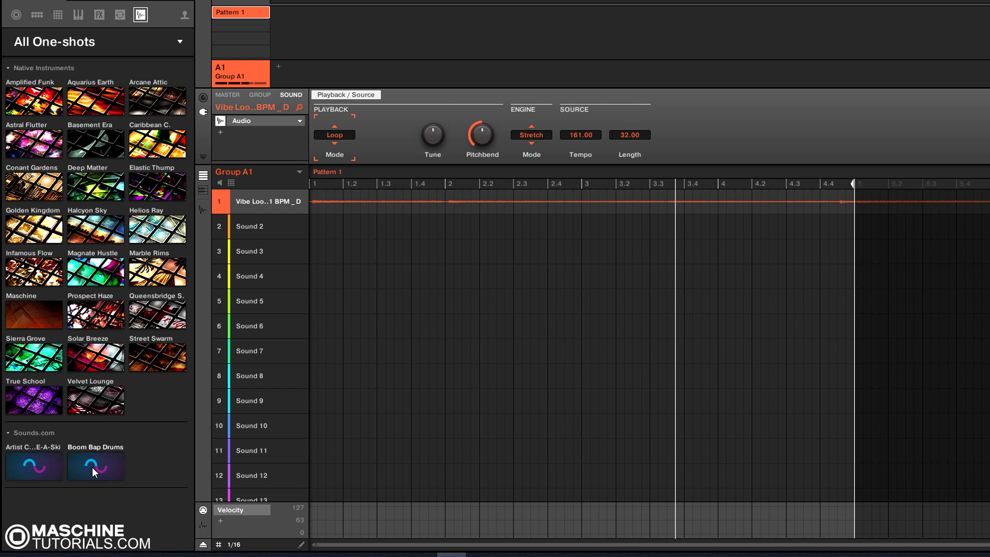
click(28, 473)
click(45, 173)
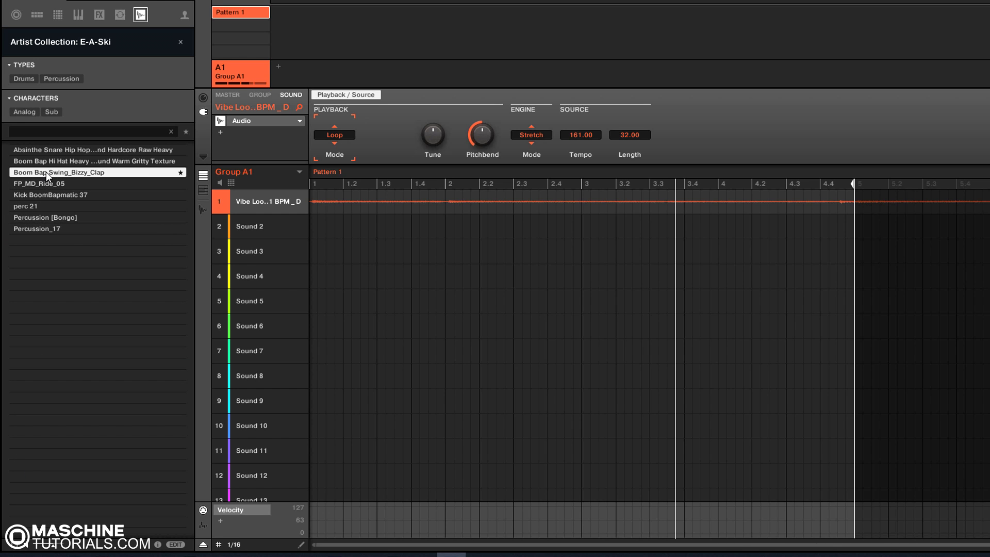
click(33, 196)
click(61, 207)
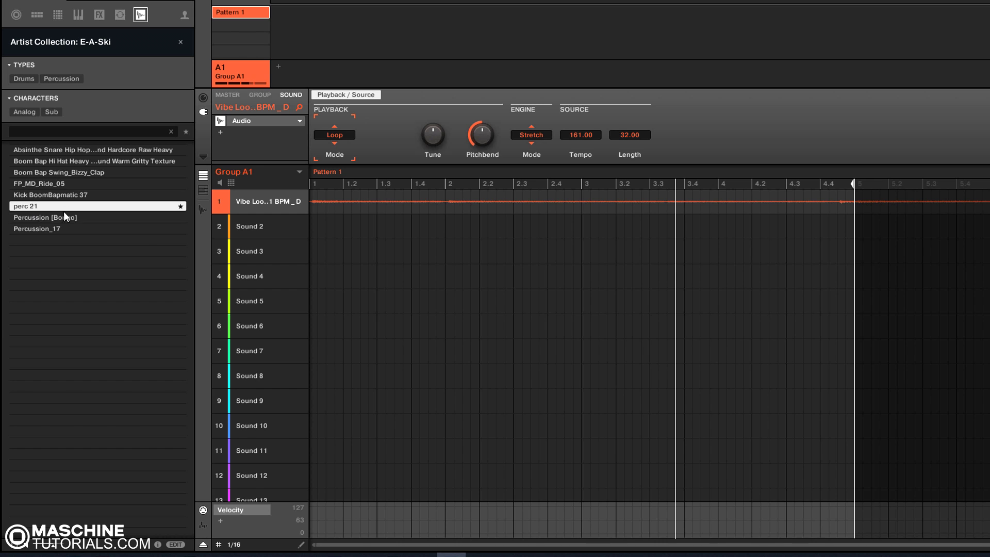
Step: Audition the Boom Bap Drums Kick, Perc, Snare CupOfTea and Snare sounds, then show all one-shots
click(133, 46)
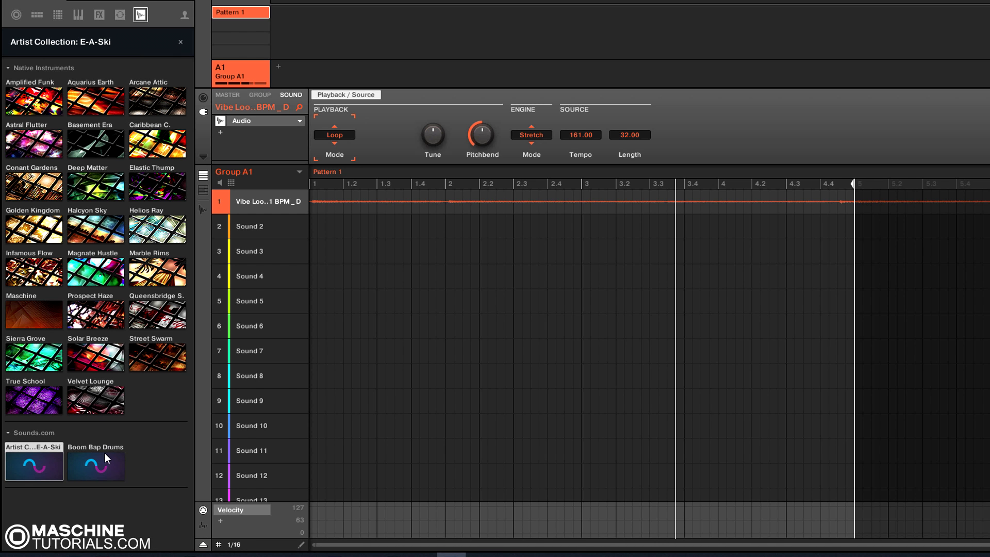
click(97, 465)
click(40, 162)
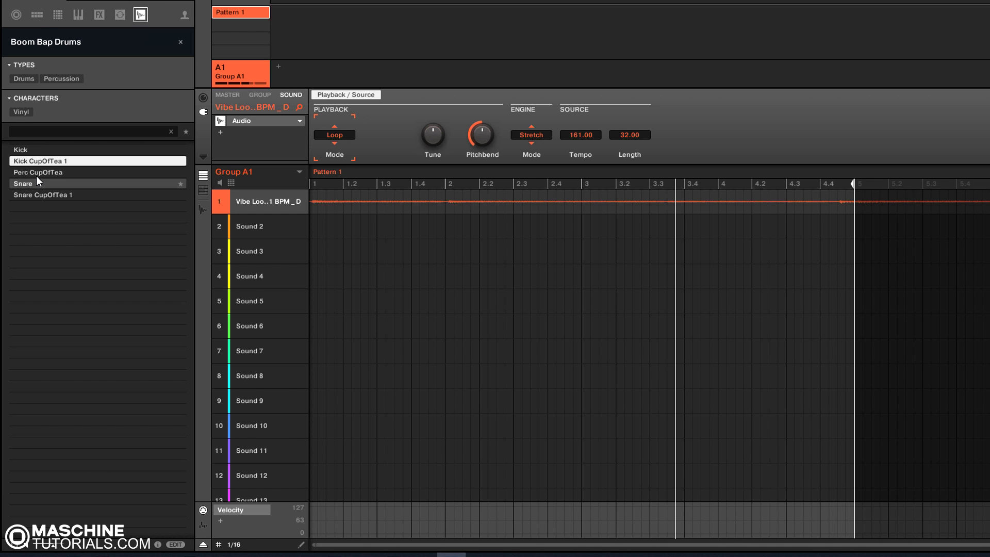
click(36, 174)
click(29, 198)
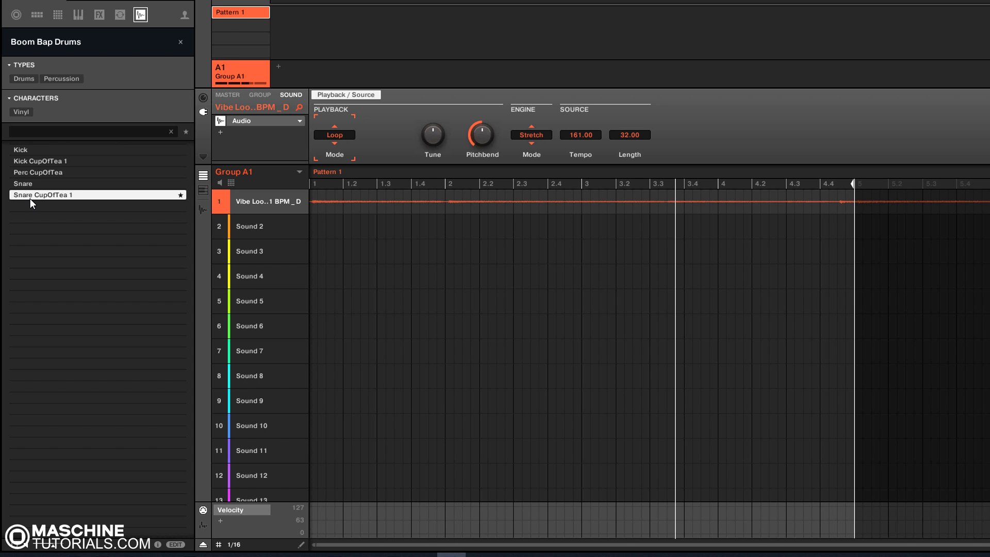
click(30, 183)
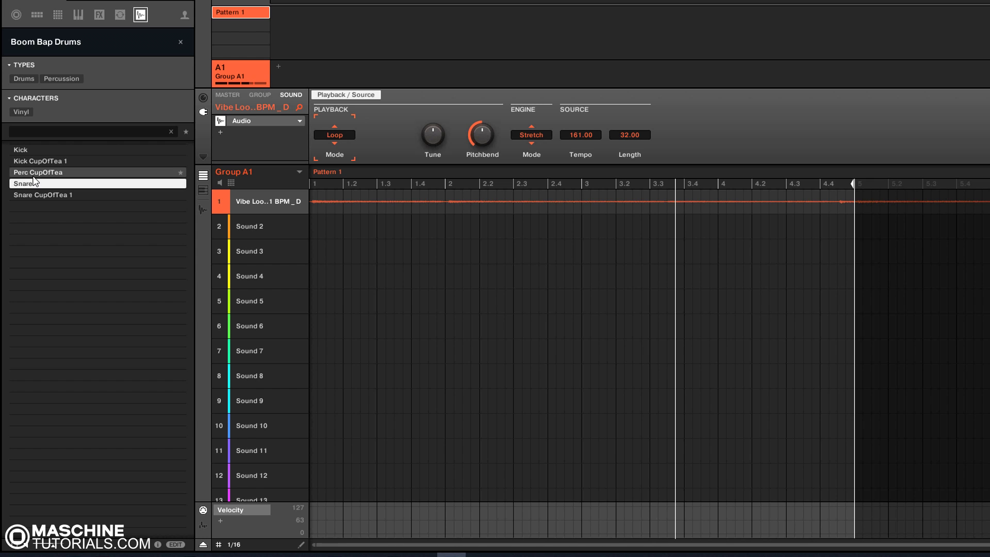
click(181, 41)
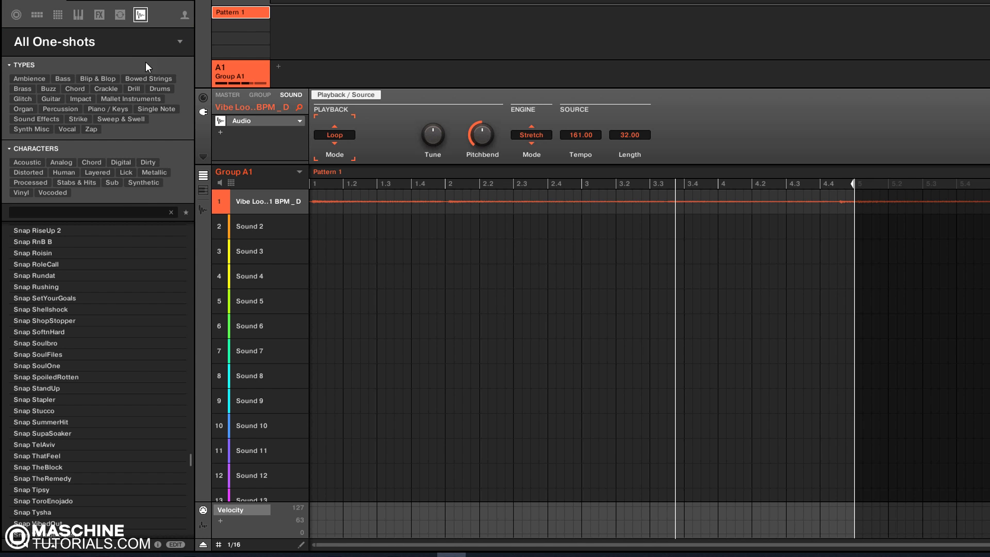
click(160, 44)
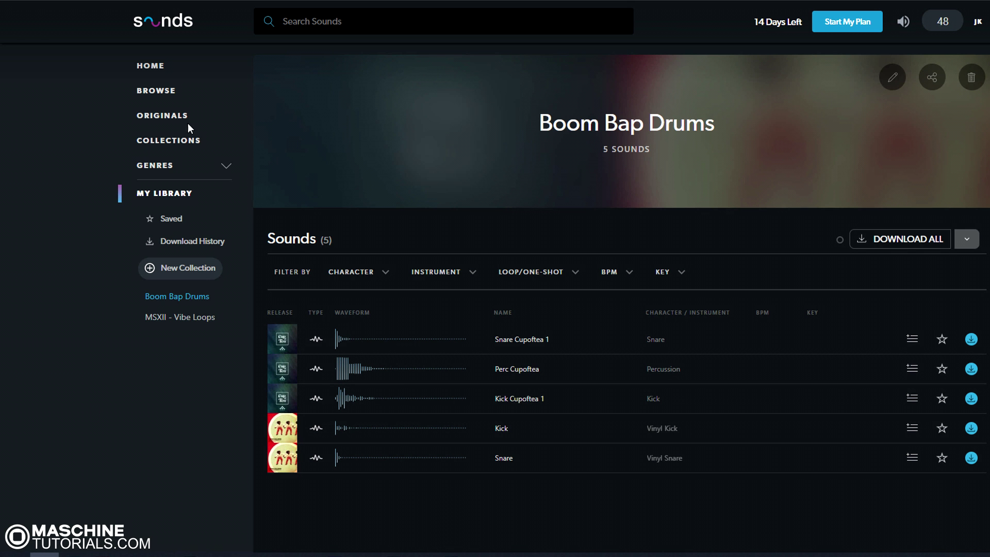
Step: Find and open the MSXII - Vibe Loops collection in the Sounds.com collections grid
click(186, 148)
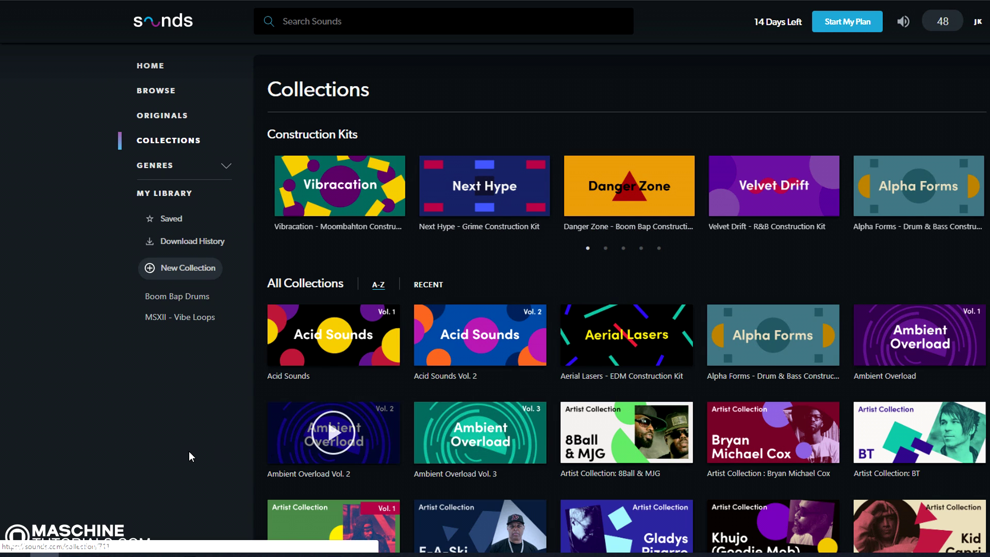
scroll(188, 456, down, 5)
scroll(189, 457, down, 3)
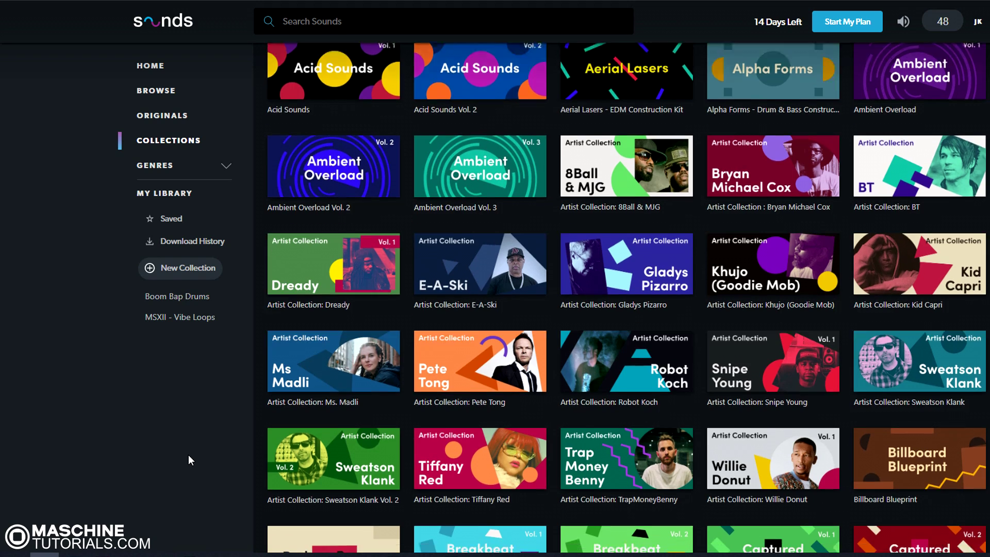
scroll(188, 456, down, 1)
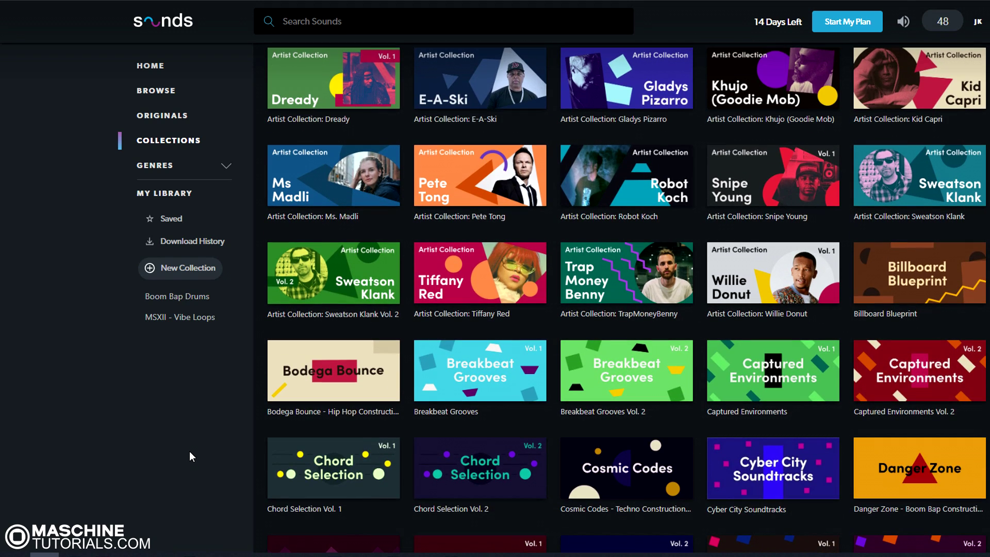
scroll(199, 423, up, 3)
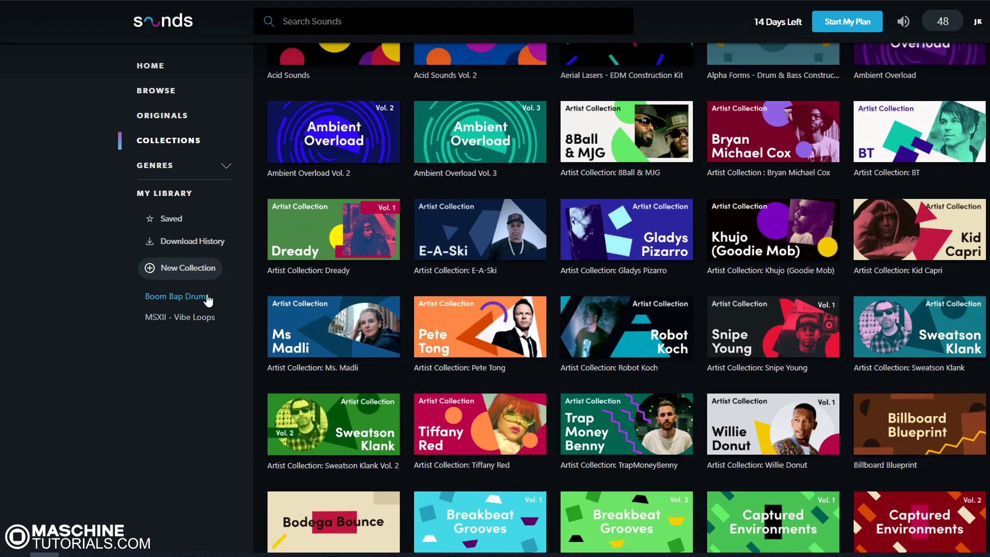
scroll(172, 440, up, 2)
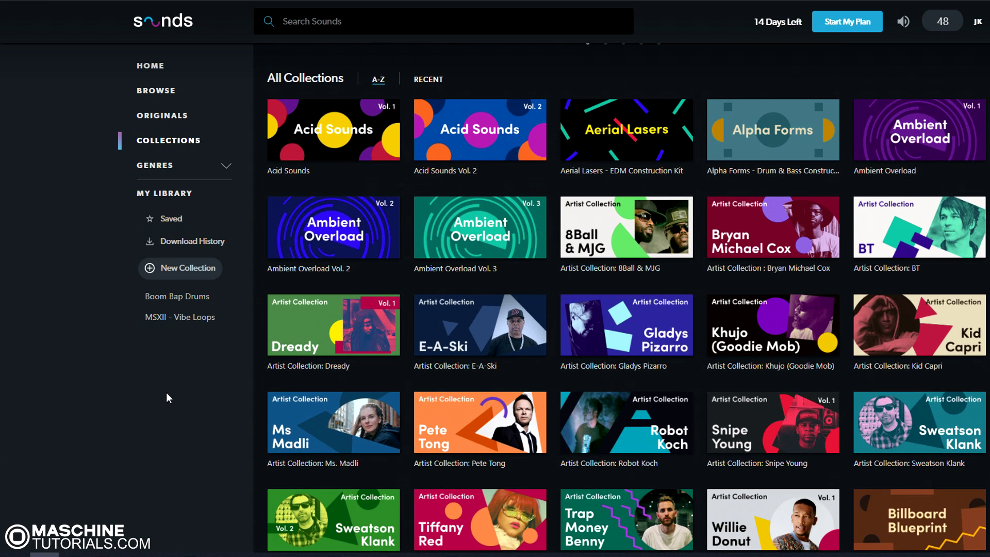
click(180, 317)
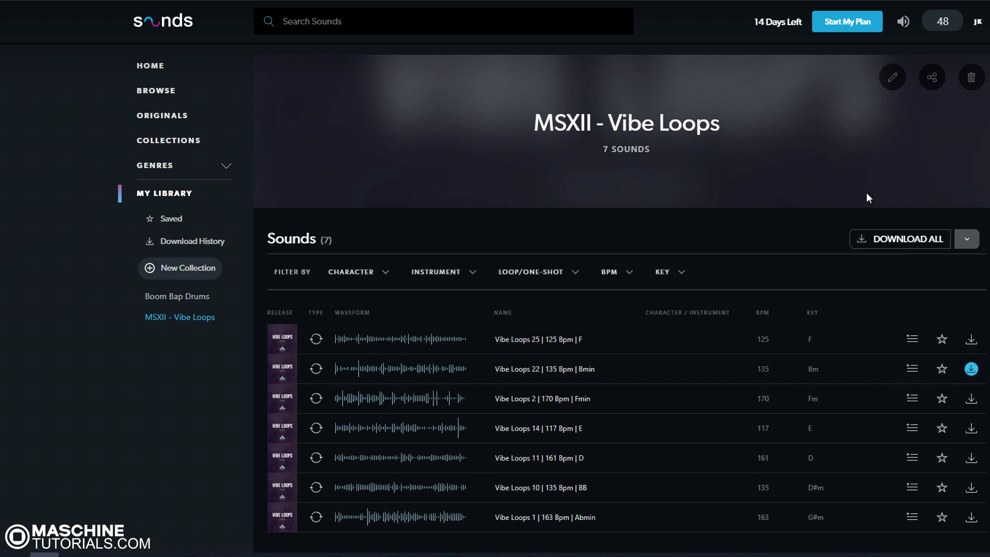
Step: Check the Download All options for the seven Vibe Loops, then return to Maschine
click(974, 243)
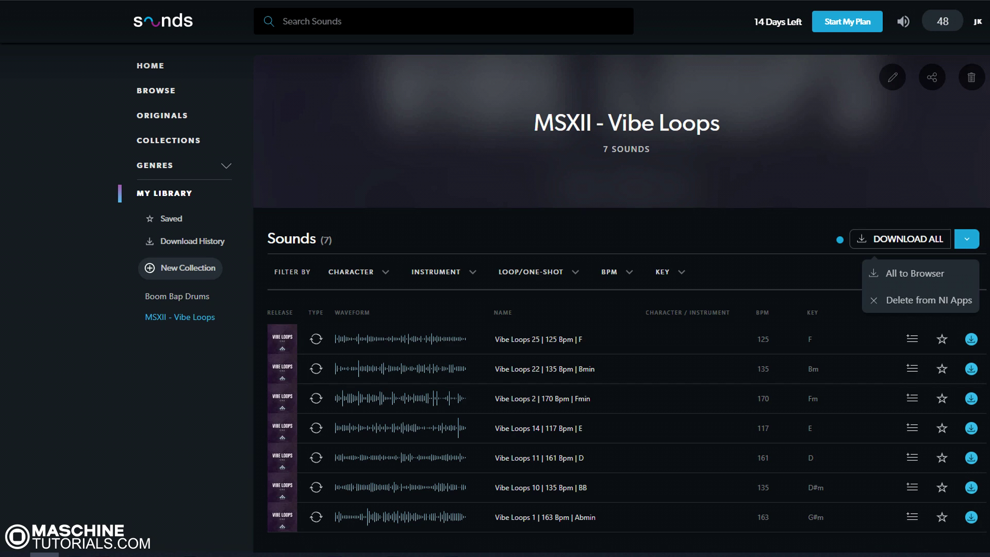
click(737, 240)
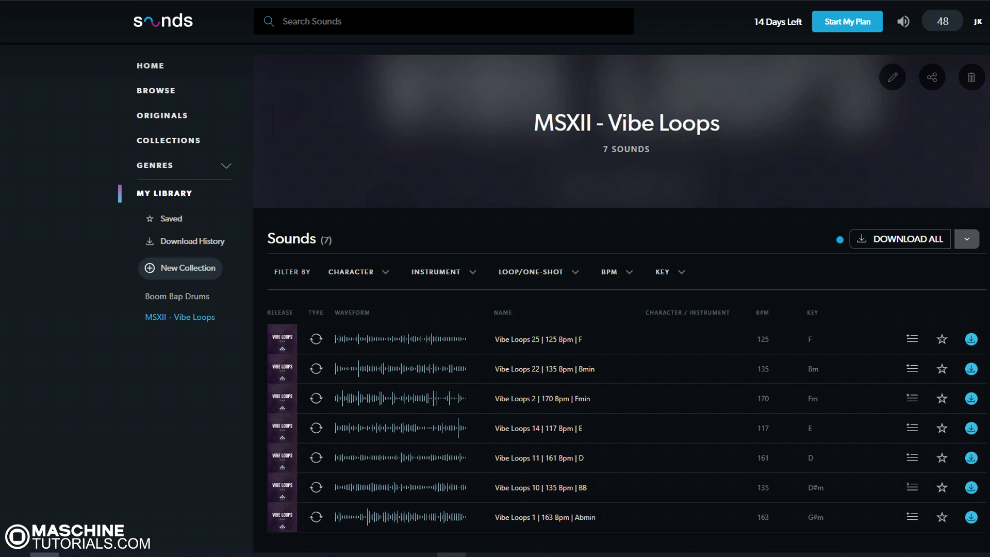
click(451, 555)
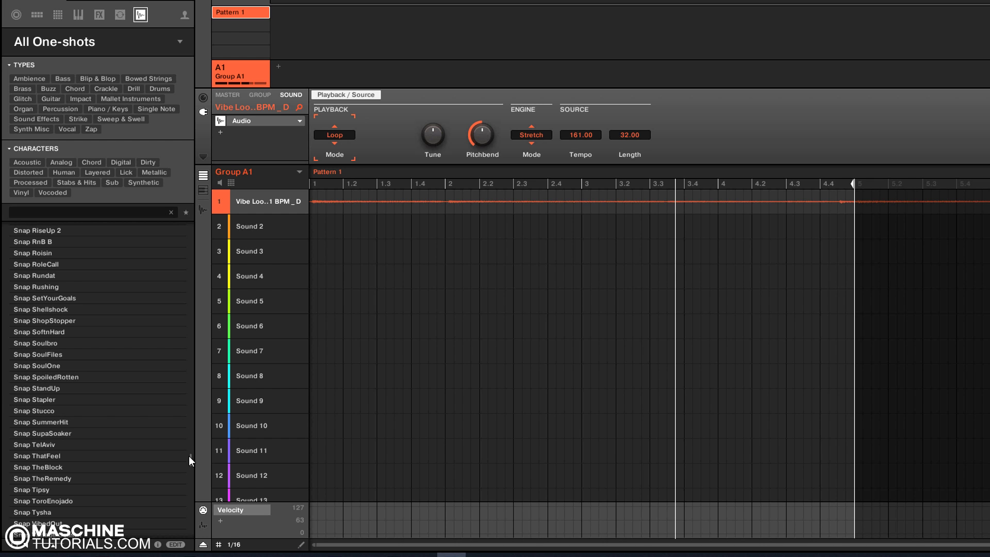
Step: Scroll to the Boom Bap Drums Snare one-shot and reveal its file on disk
drag(190, 459, 194, 424)
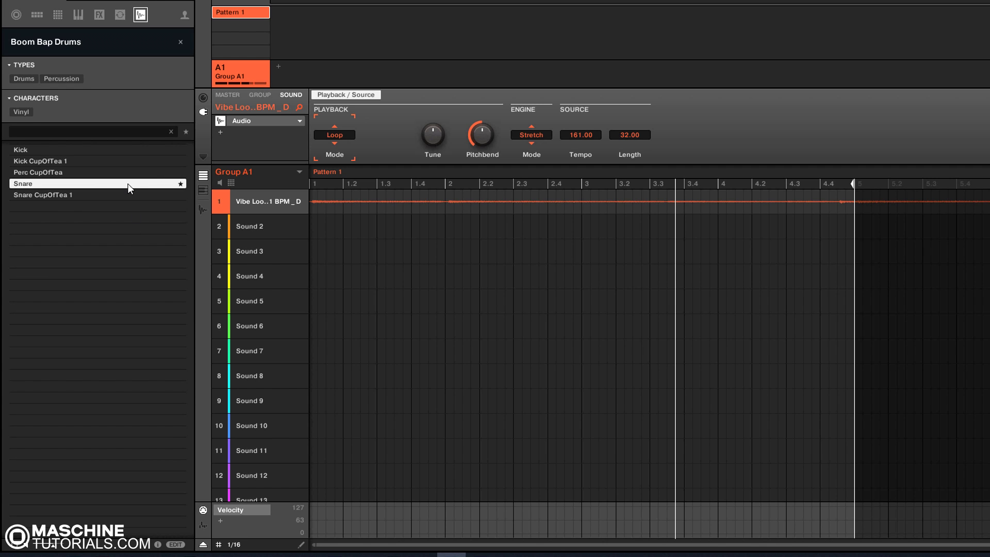
right_click(129, 188)
click(147, 192)
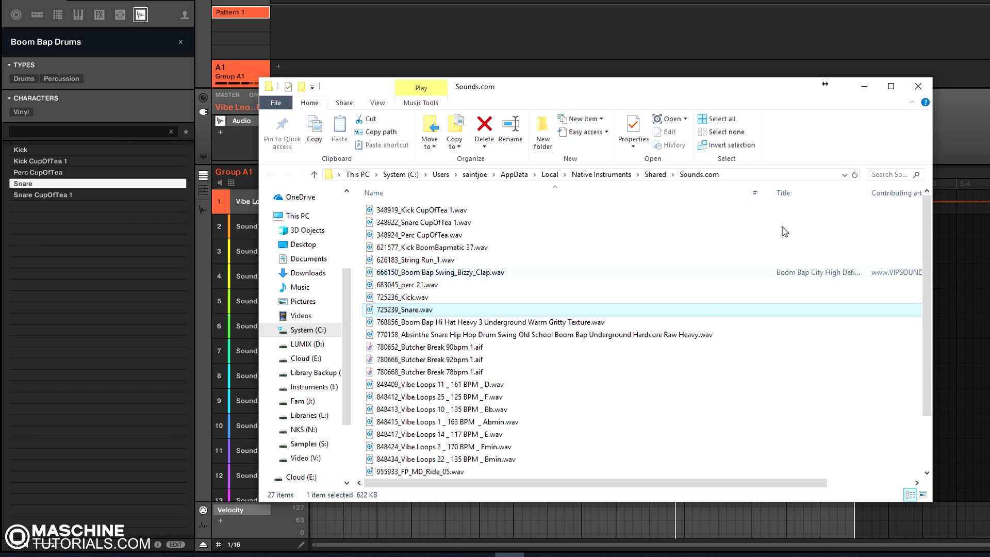
click(918, 87)
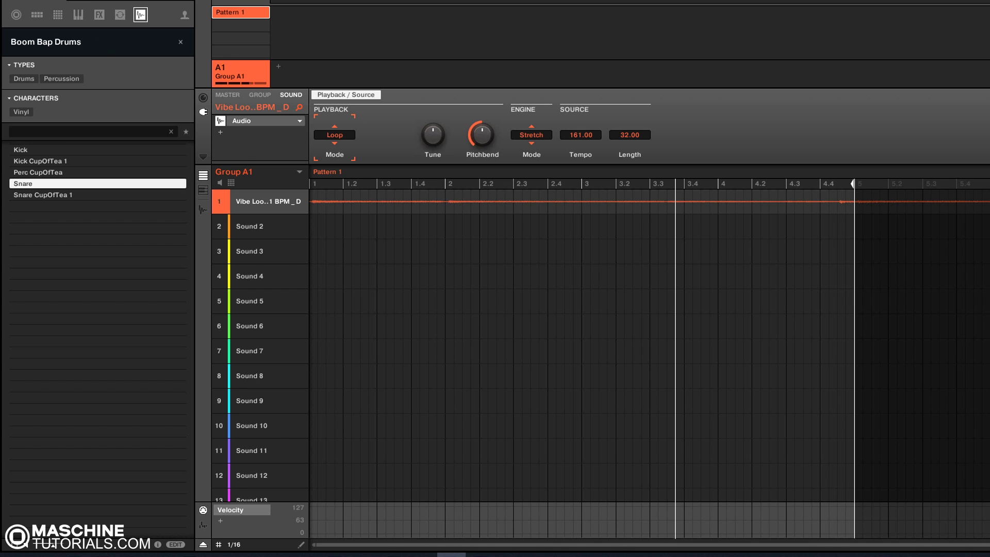
Step: Review the Library, Default, MIDI, Audio and General pages of Maschine Preferences, then close them
click(13, 2)
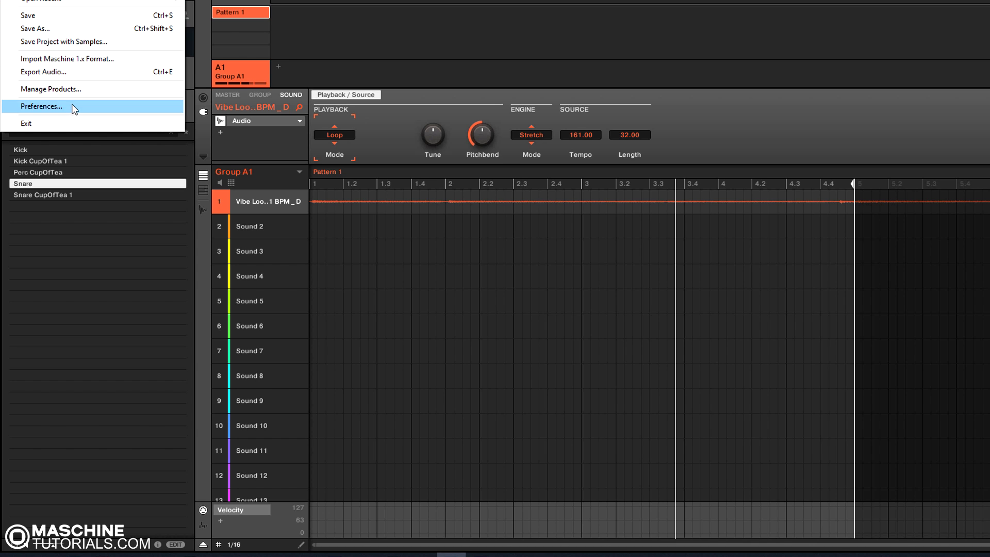
click(278, 189)
key(ctrl+comma)
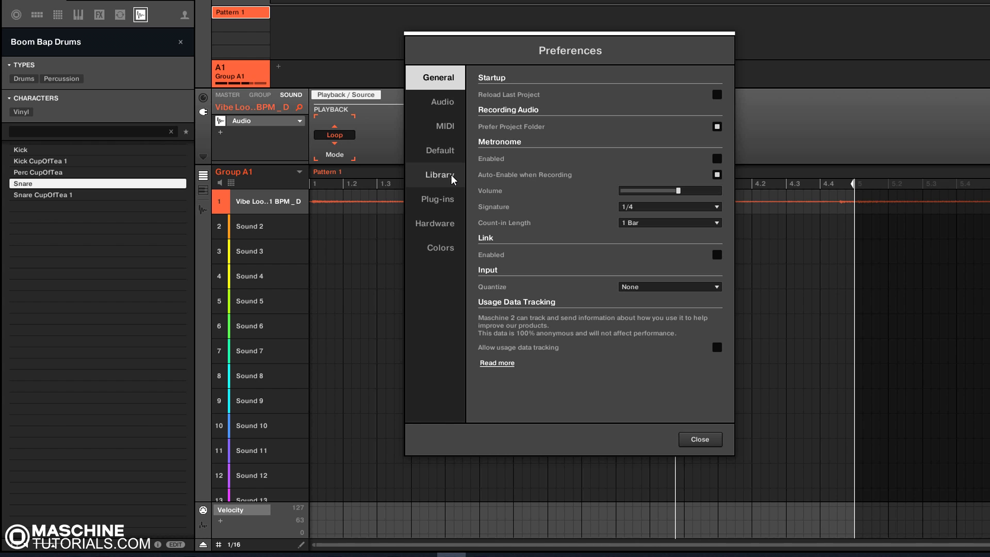
click(451, 176)
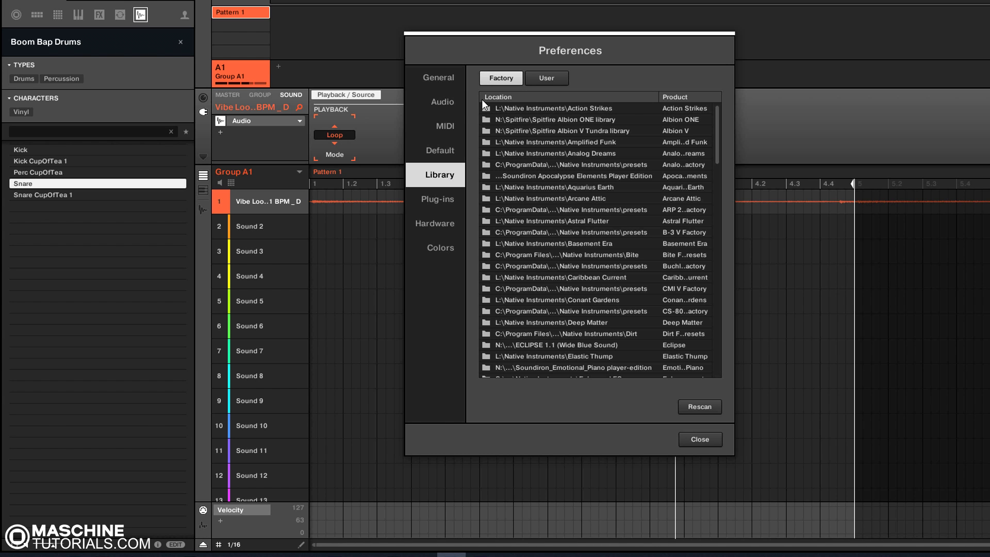
click(446, 150)
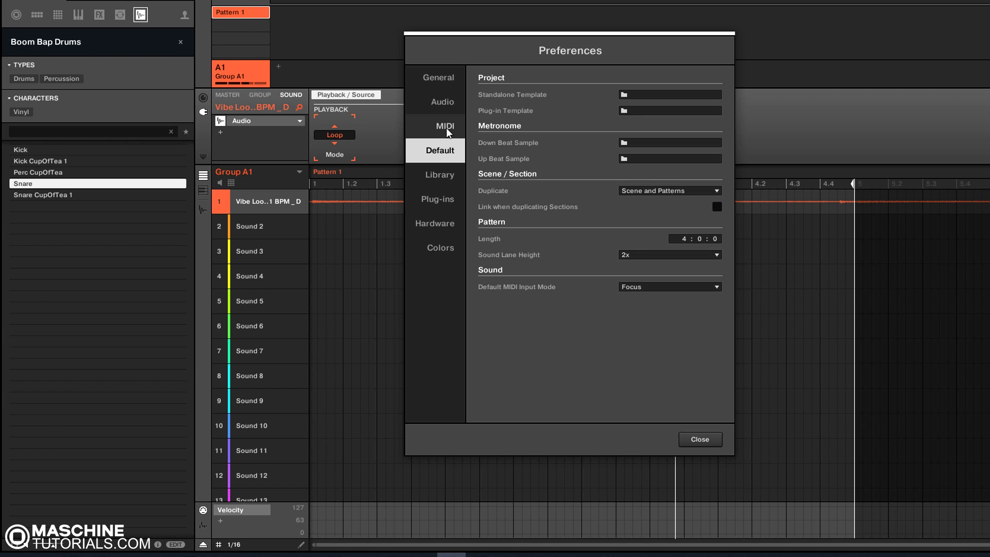
click(447, 127)
click(447, 106)
click(447, 81)
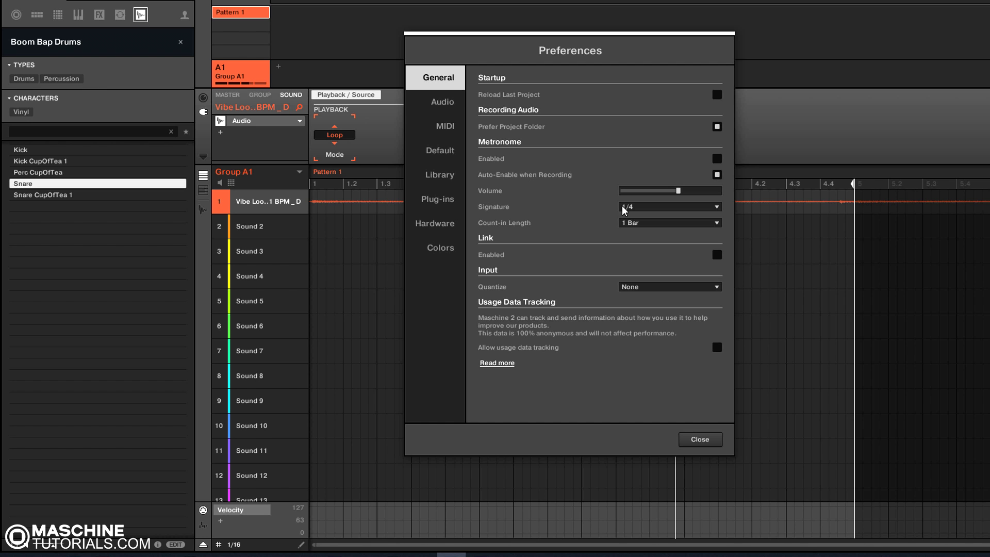
click(701, 440)
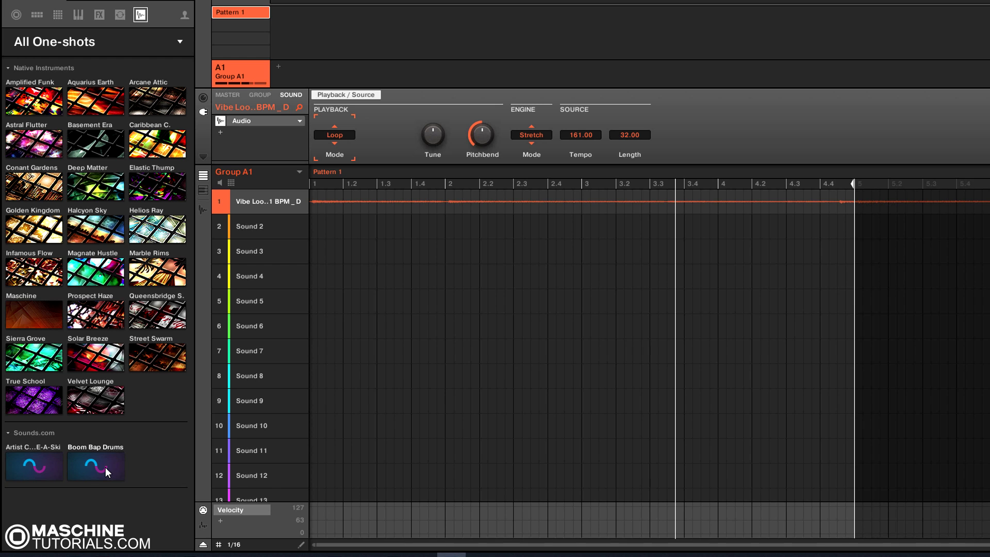
Step: Look over the Loops library and All One-shots list, then return to the Vibe Loops page
click(122, 20)
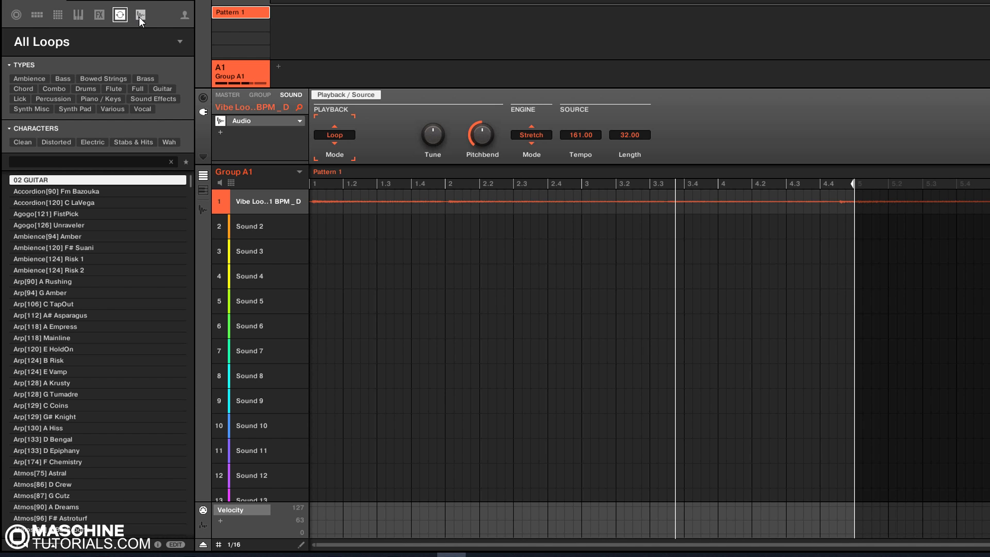
click(140, 15)
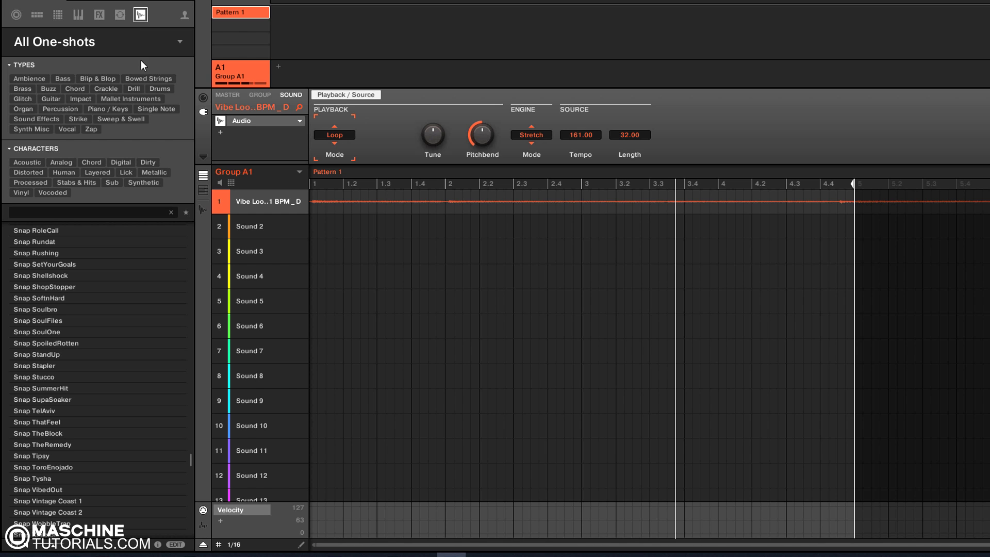
click(44, 555)
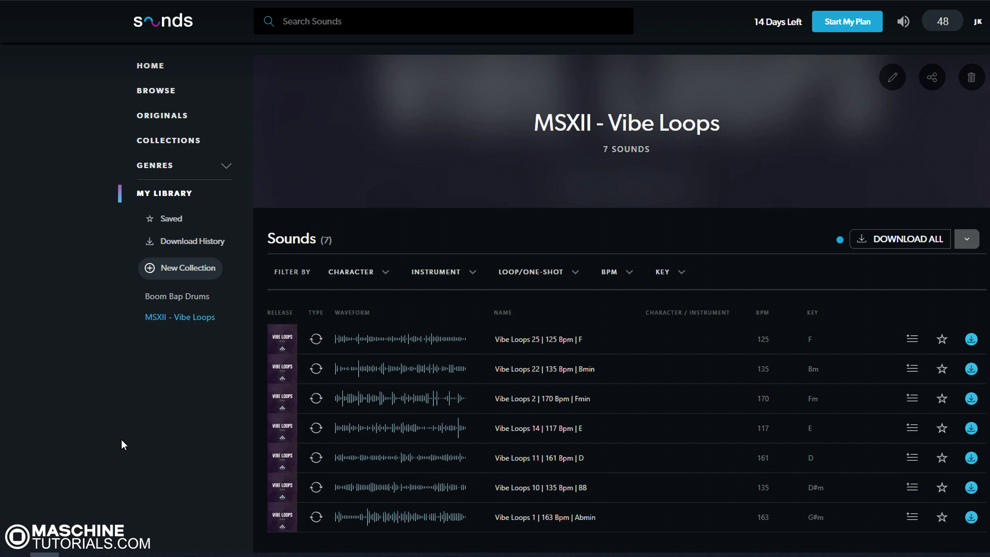